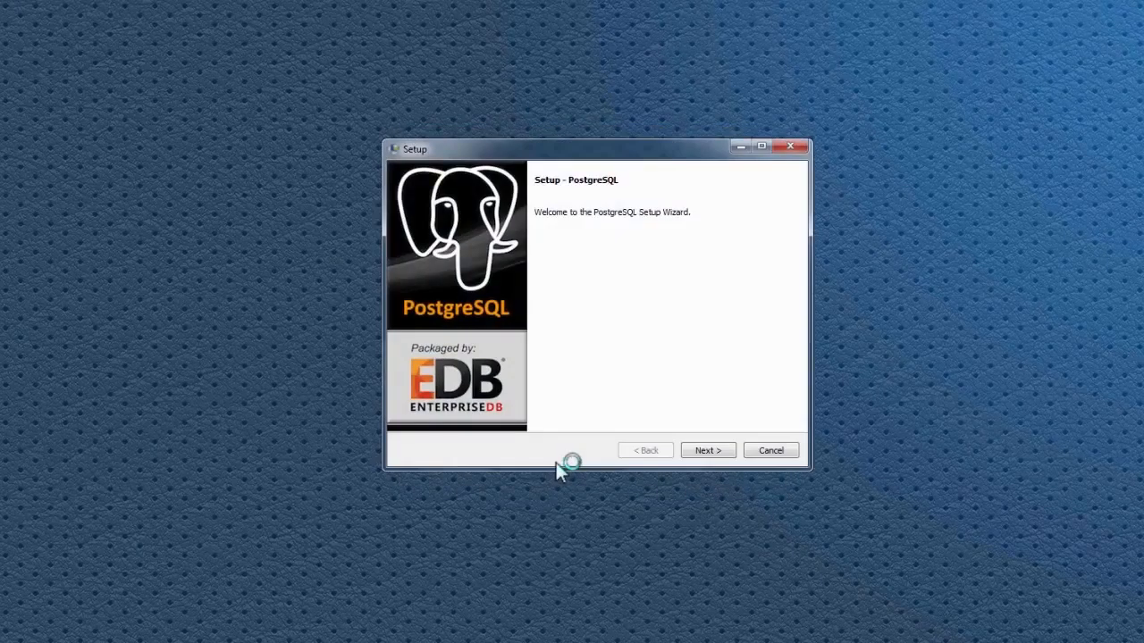
Step: Accept the default PostgreSQL installation and data directories
{"action": "left_click", "coordinate": [707, 451]}
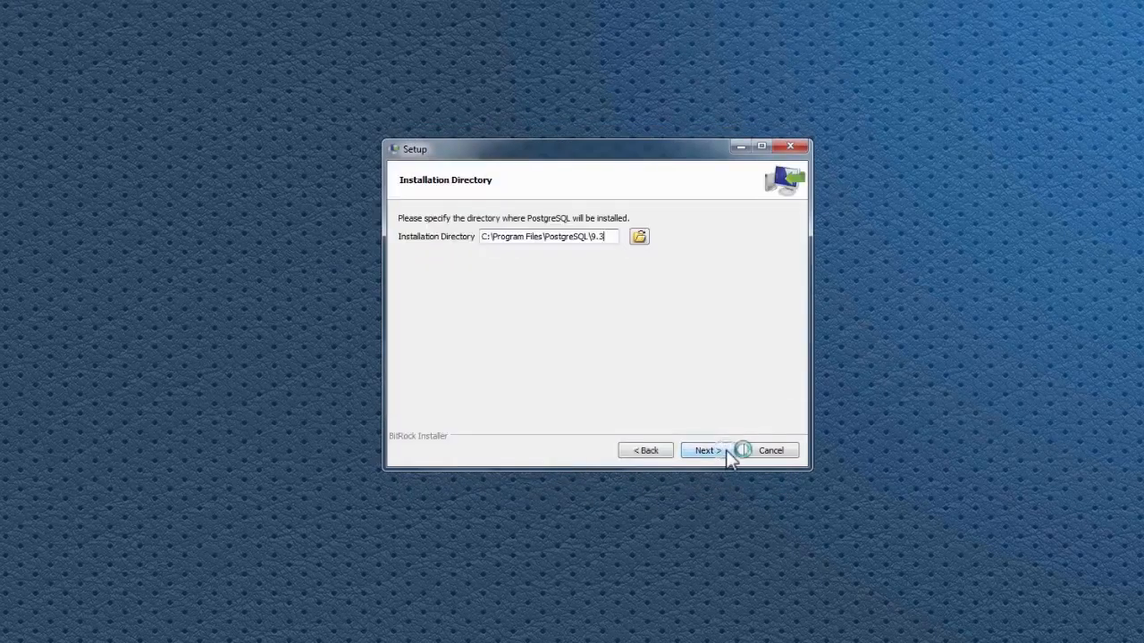
{"action": "left_click", "coordinate": [726, 451]}
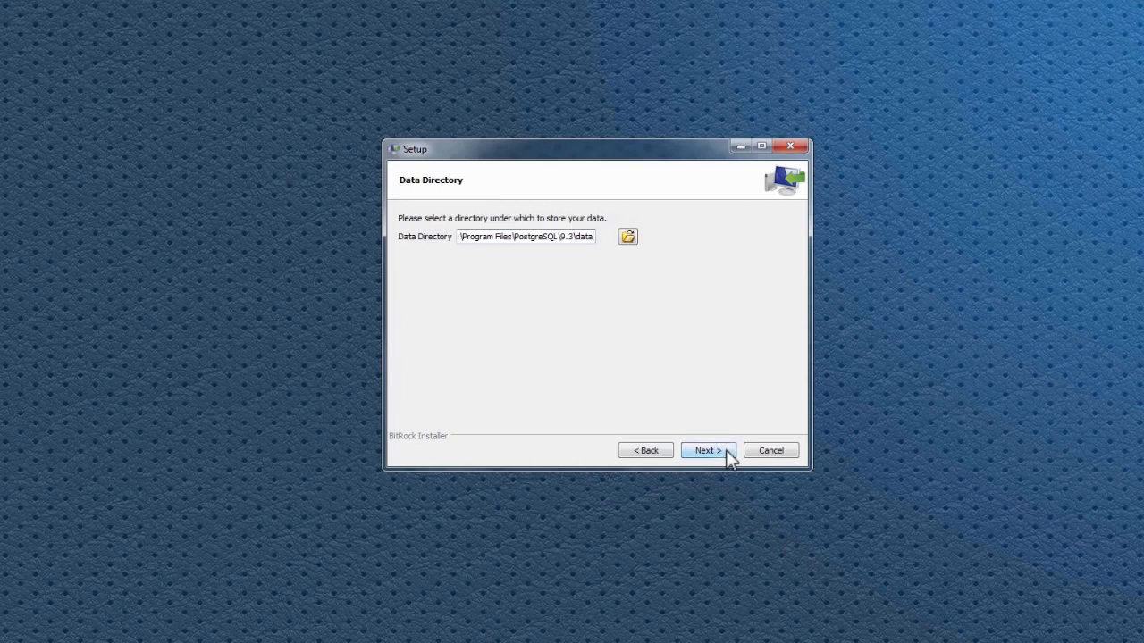
{"action": "left_click", "coordinate": [726, 452]}
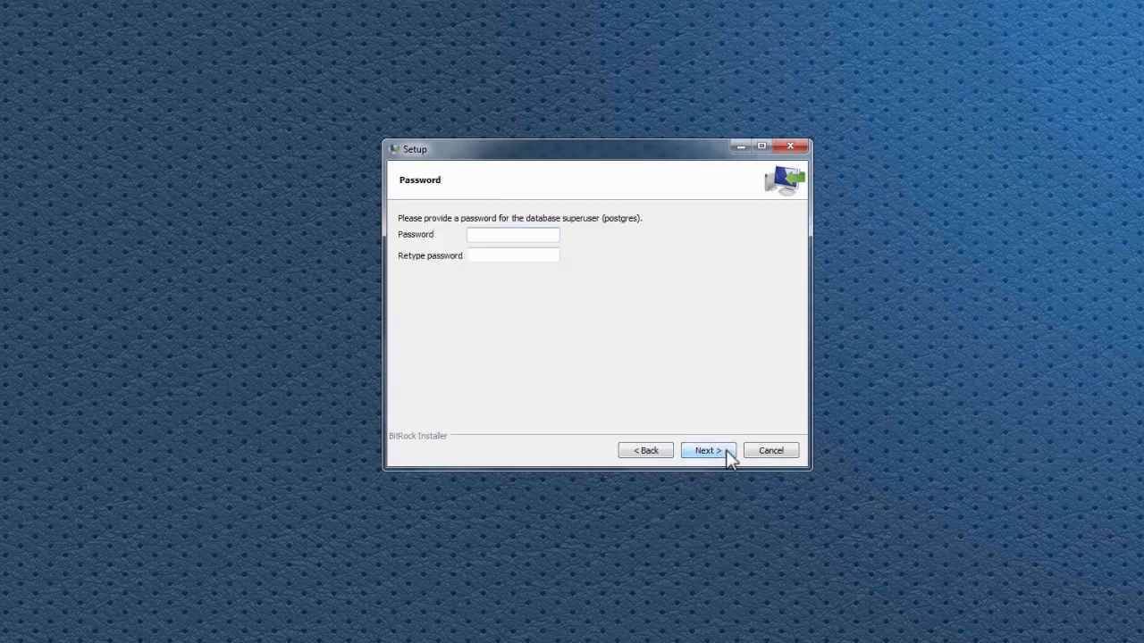
{"action": "type", "text": "•••••••••••••••"}
Step: Enter and confirm the database superuser password, keeping port 5432
{"action": "key", "text": "Tab"}
{"action": "type", "text": "••••••"}
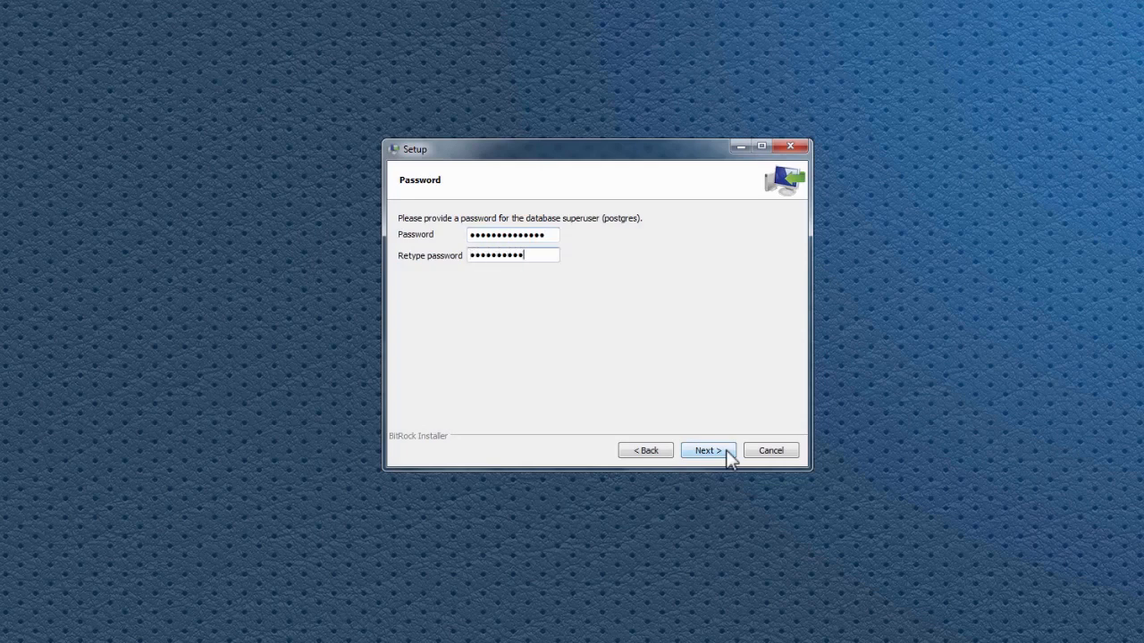
{"action": "left_click", "coordinate": [698, 453]}
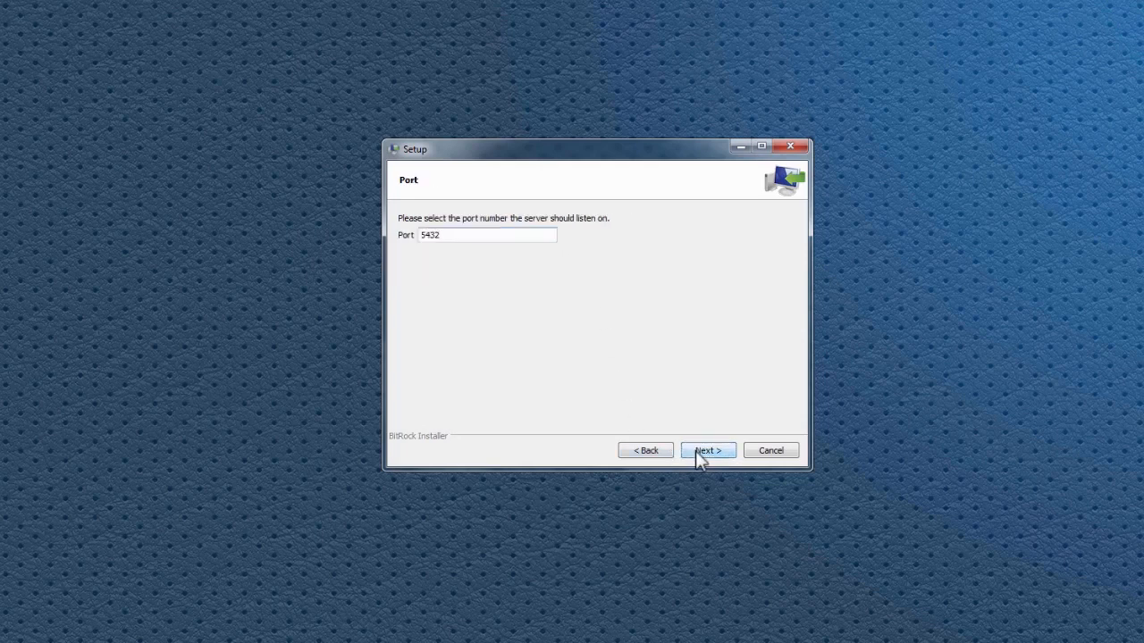
{"action": "left_click", "coordinate": [698, 451]}
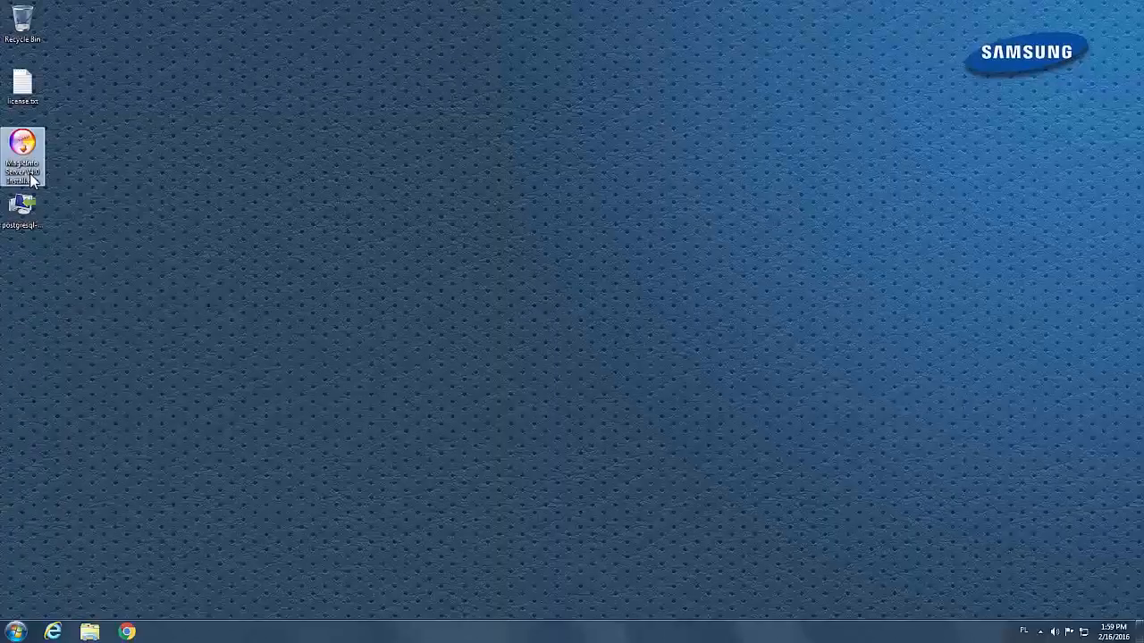
Step: Launch the MagicInfo installer in English, accept the license, and keep C:\MagicInfo Premium as the location
{"action": "double_click", "coordinate": [32, 179]}
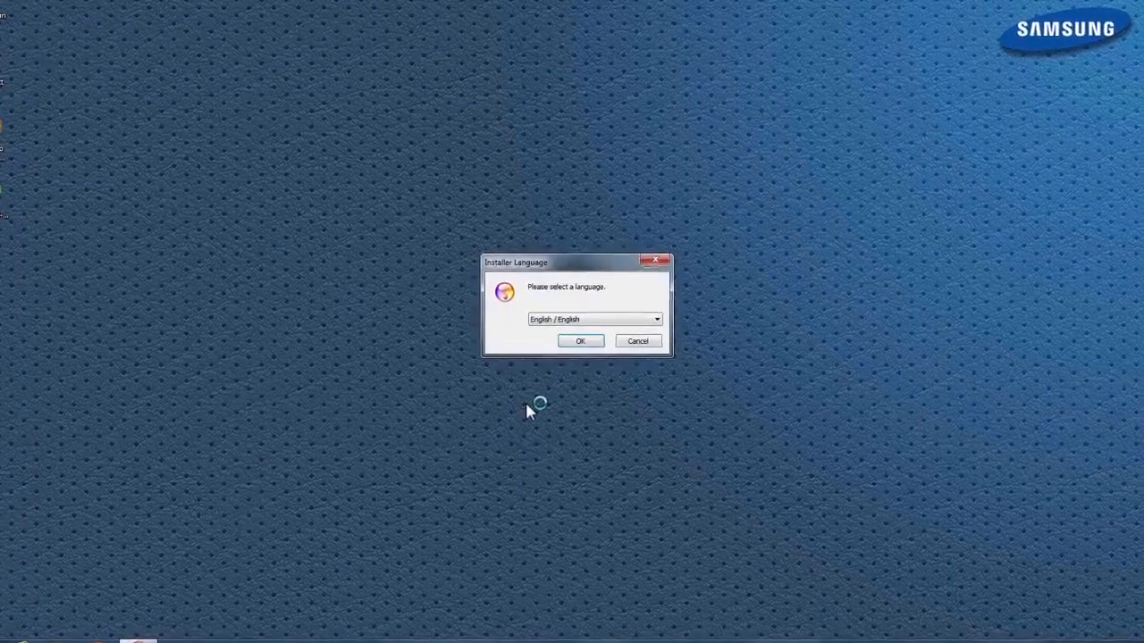
{"action": "left_click", "coordinate": [608, 340]}
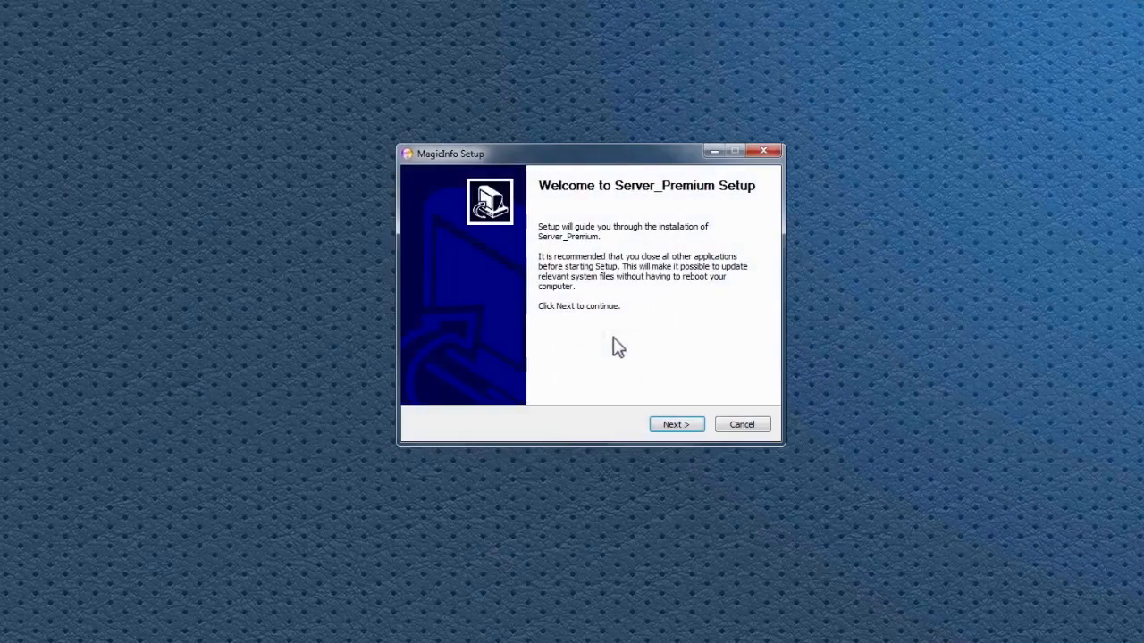
{"action": "left_click", "coordinate": [679, 424]}
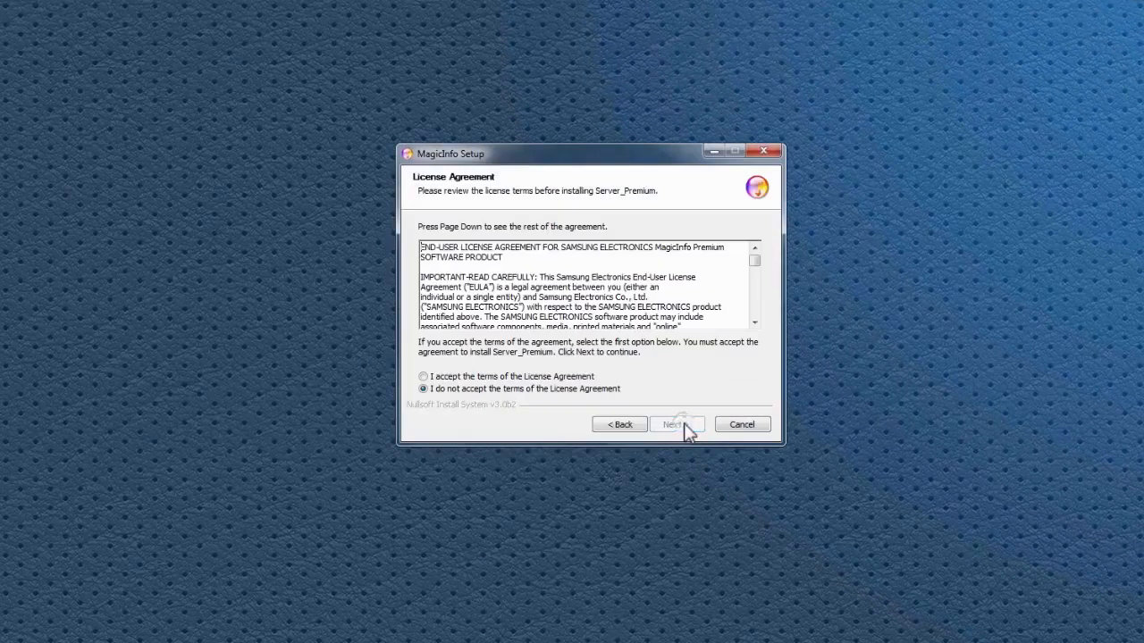
{"action": "left_click", "coordinate": [585, 376]}
{"action": "left_click", "coordinate": [667, 425]}
{"action": "left_click", "coordinate": [670, 427]}
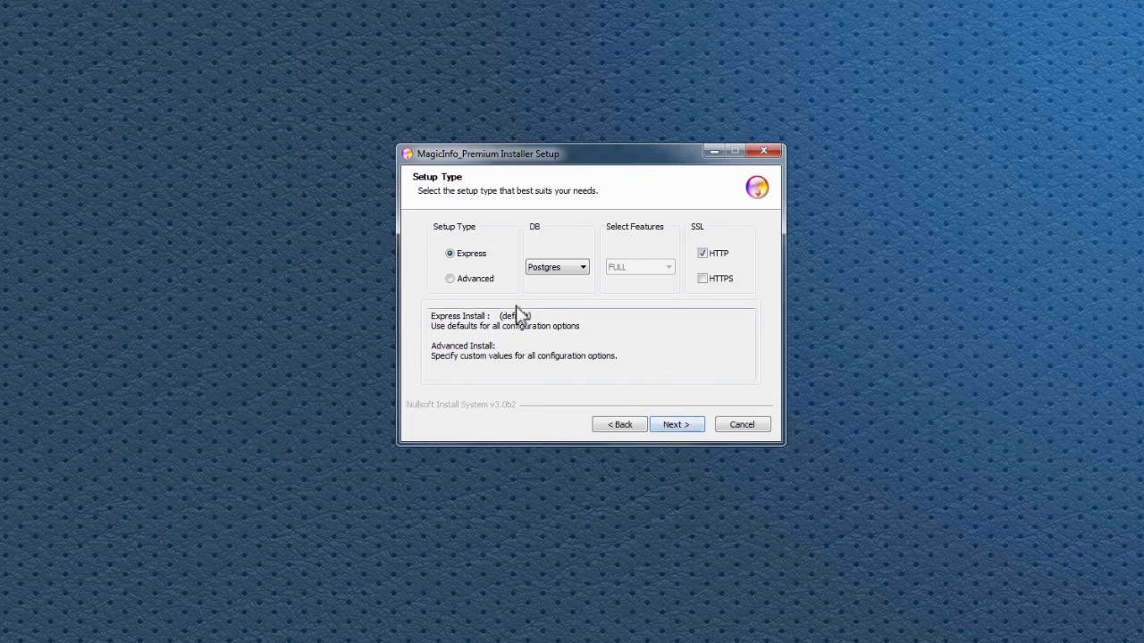
Step: Check Advanced options (Postgres database, FULL features), then return to Express setup and continue
{"action": "left_click", "coordinate": [478, 281]}
{"action": "left_click", "coordinate": [574, 277]}
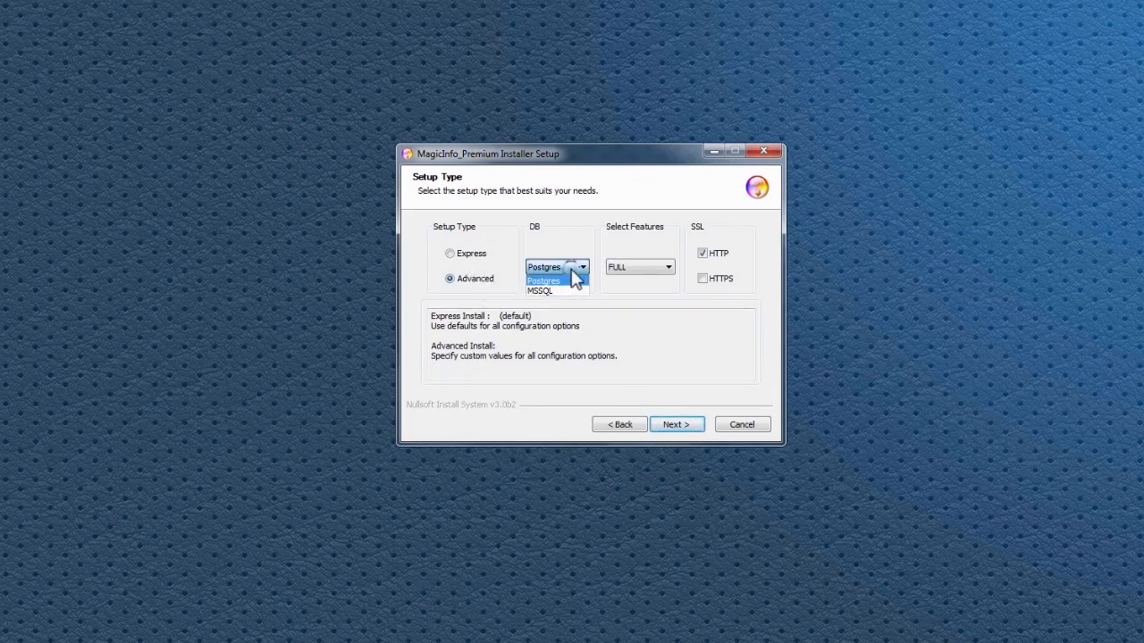
{"action": "left_click", "coordinate": [574, 280]}
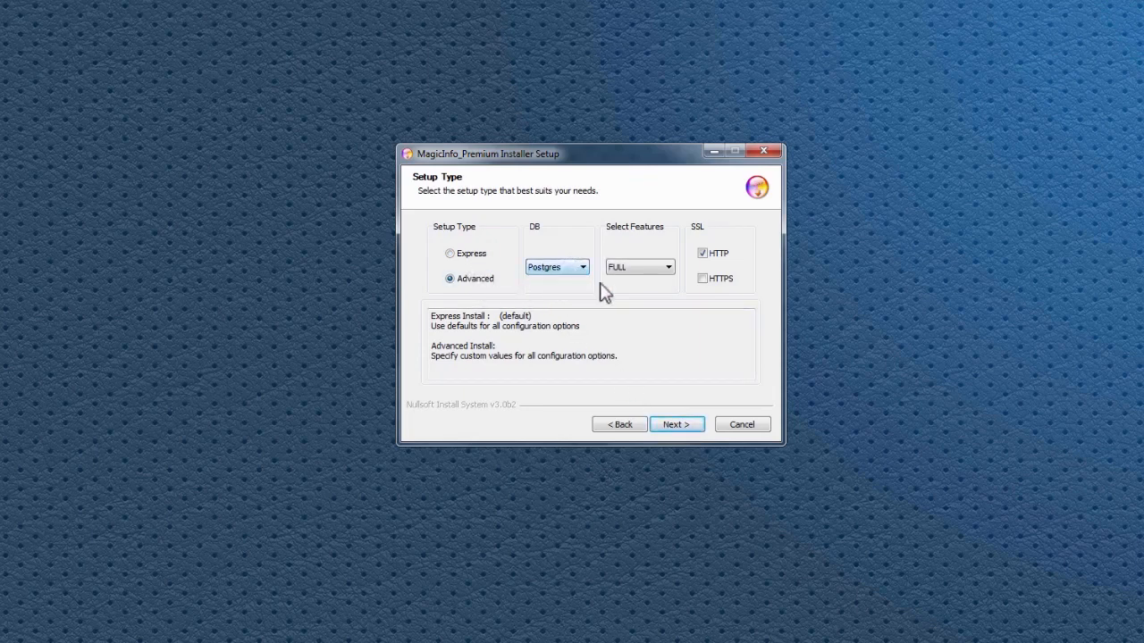
{"action": "left_click", "coordinate": [665, 268]}
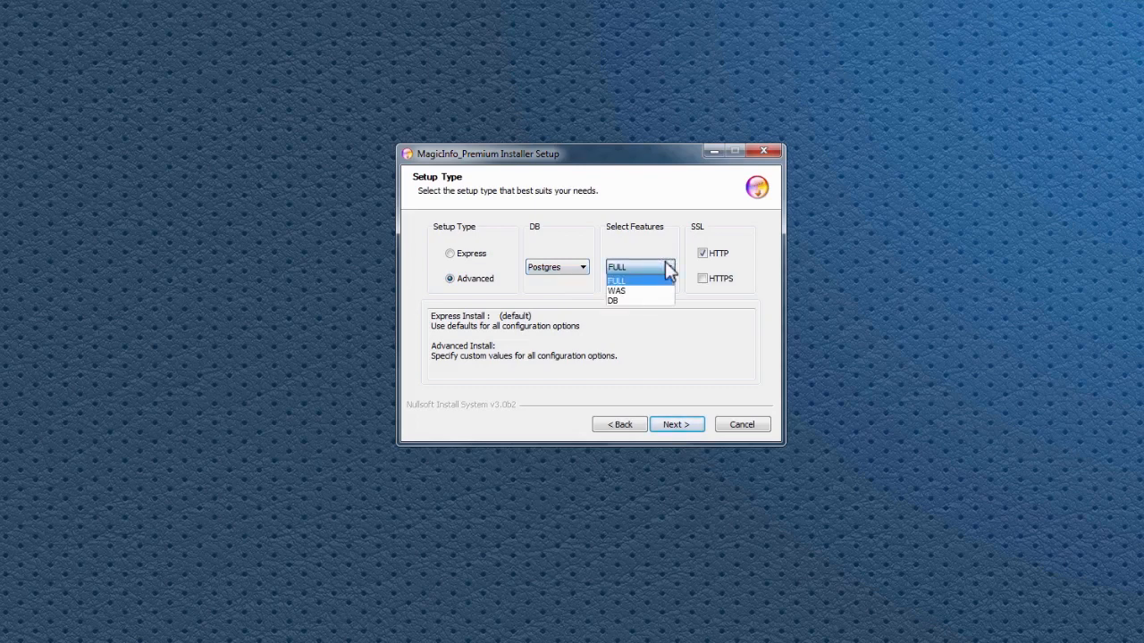
{"action": "left_click", "coordinate": [668, 269]}
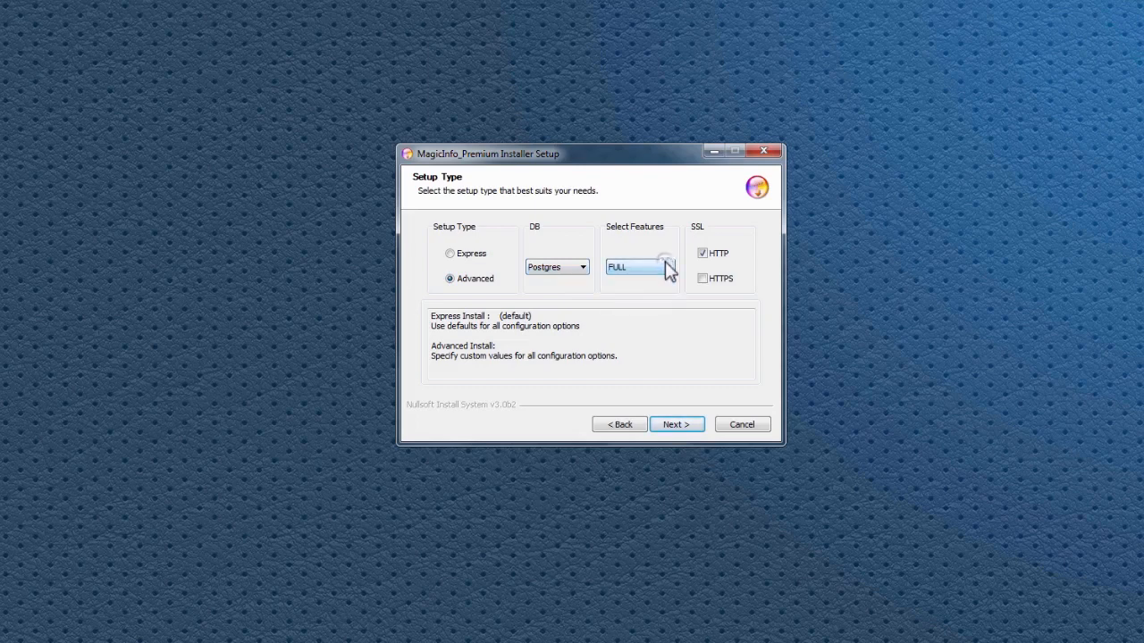
{"action": "left_click", "coordinate": [457, 258]}
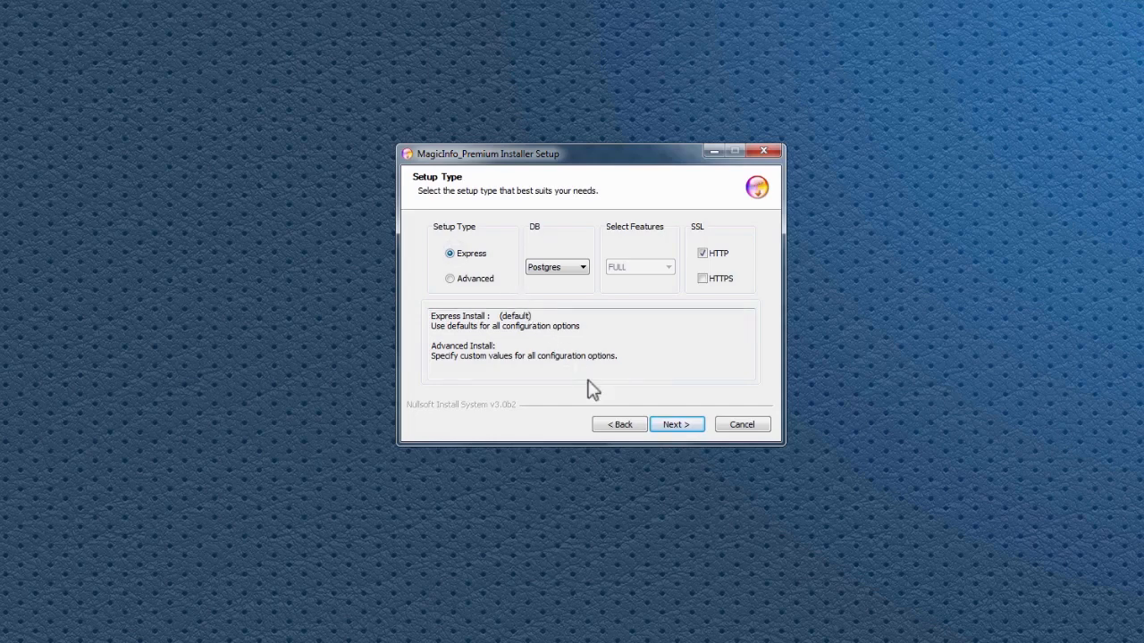
{"action": "left_click", "coordinate": [681, 427]}
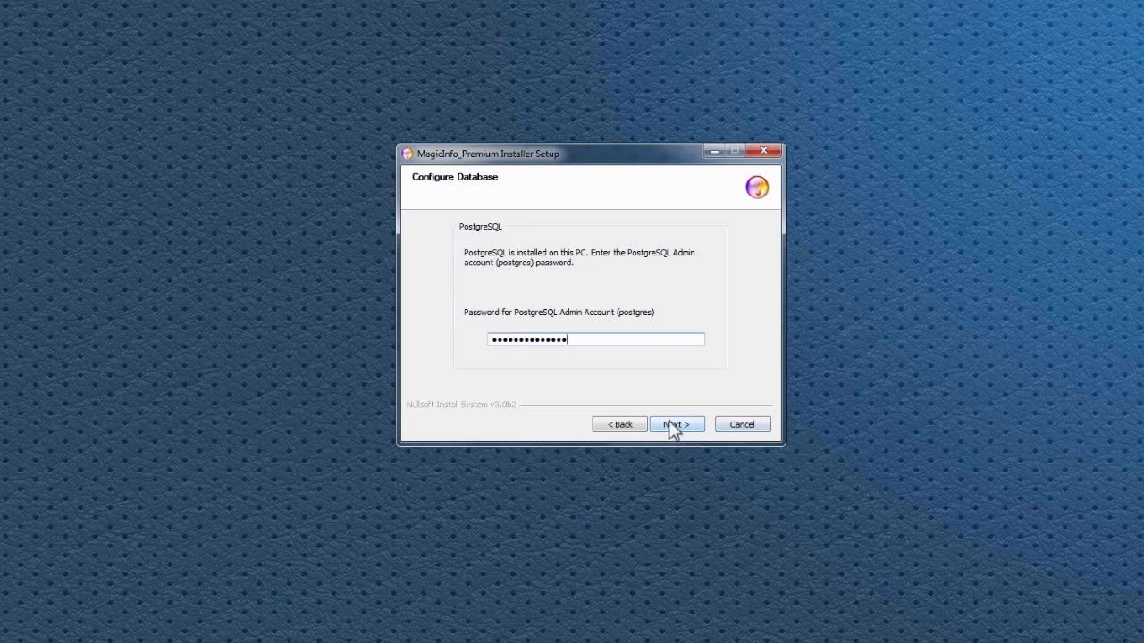
Step: Submit the admin password, save settings to MISInformation.txt, and start installing MagicInfo Premium
{"action": "left_click", "coordinate": [671, 427]}
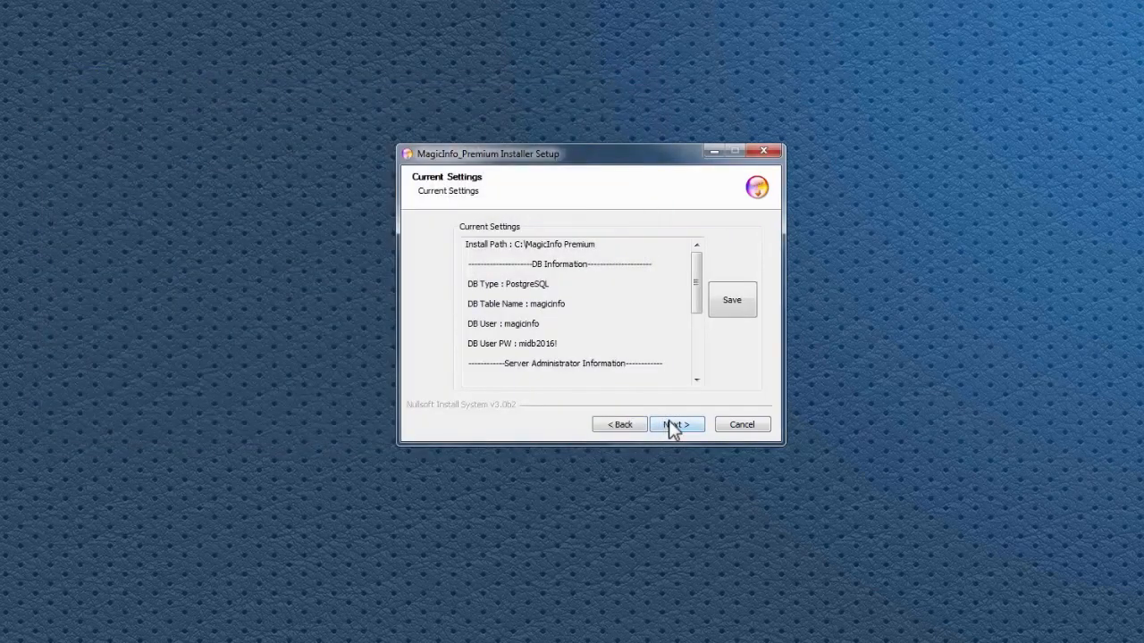
{"action": "mouse_move", "coordinate": [704, 308]}
{"action": "left_mouse_down"}
{"action": "mouse_move", "coordinate": [712, 400]}
{"action": "mouse_move", "coordinate": [699, 291]}
{"action": "left_mouse_up"}
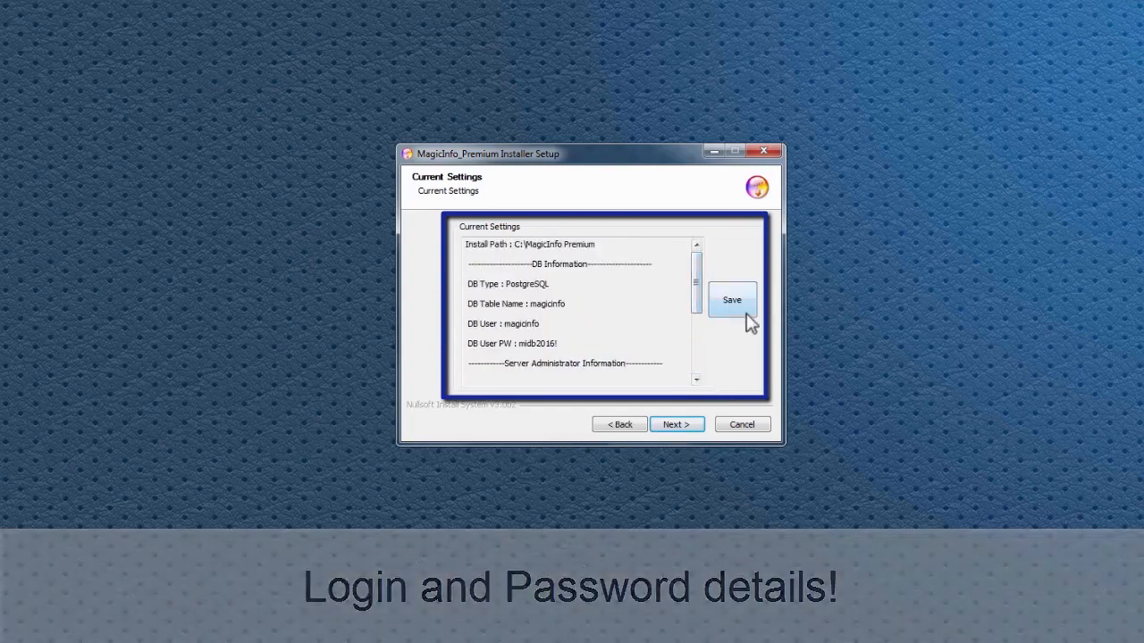
{"action": "left_click", "coordinate": [746, 321]}
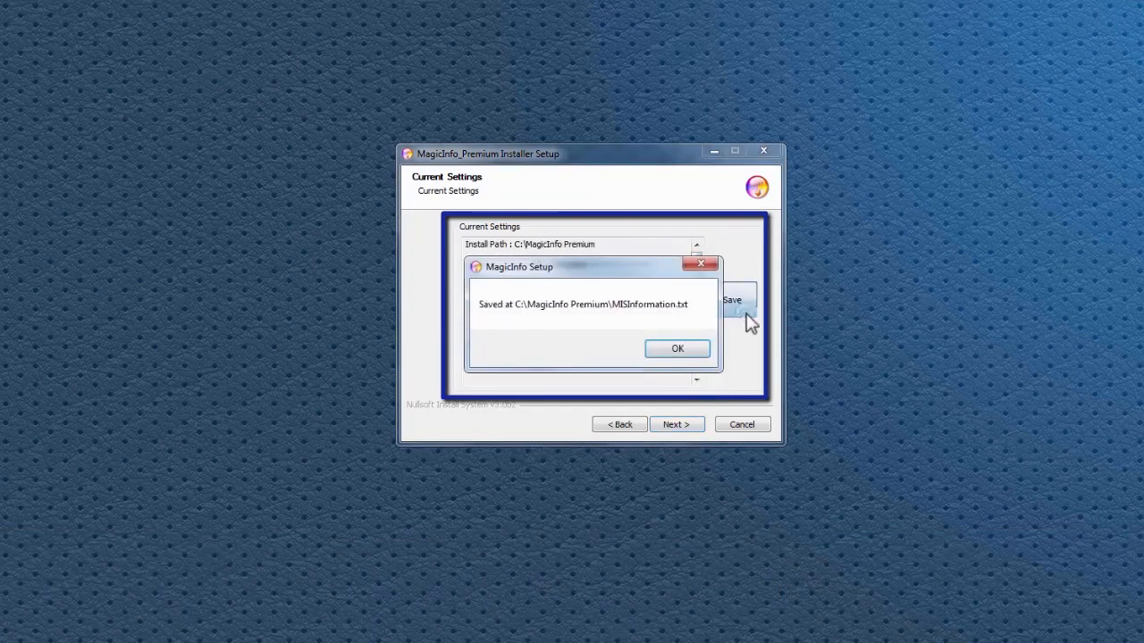
{"action": "left_click", "coordinate": [693, 350]}
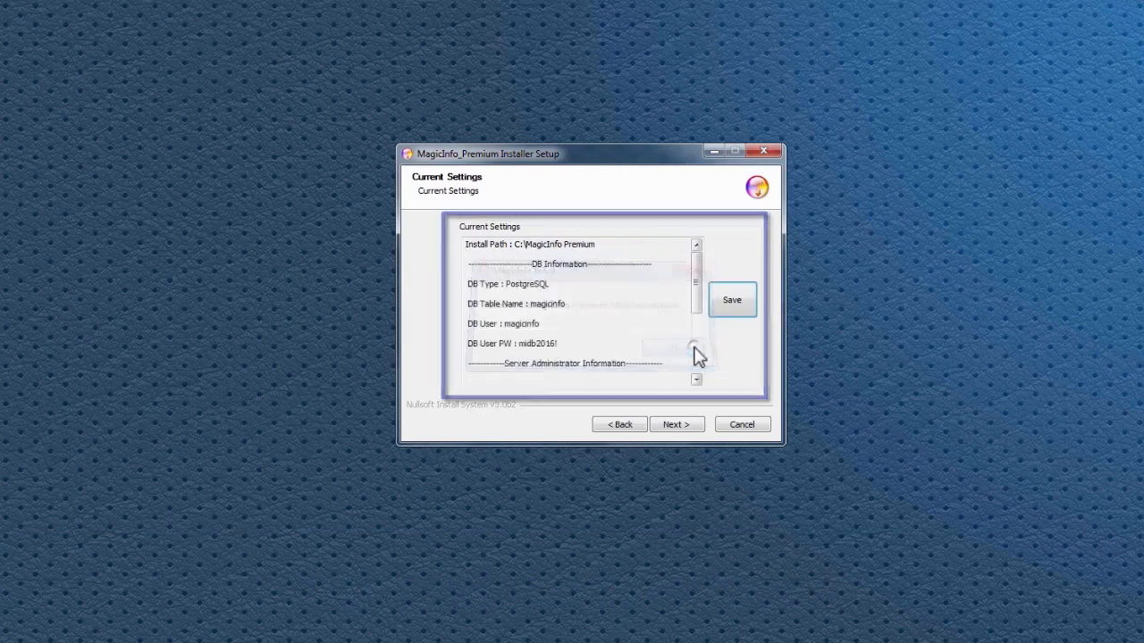
{"action": "left_click", "coordinate": [683, 427]}
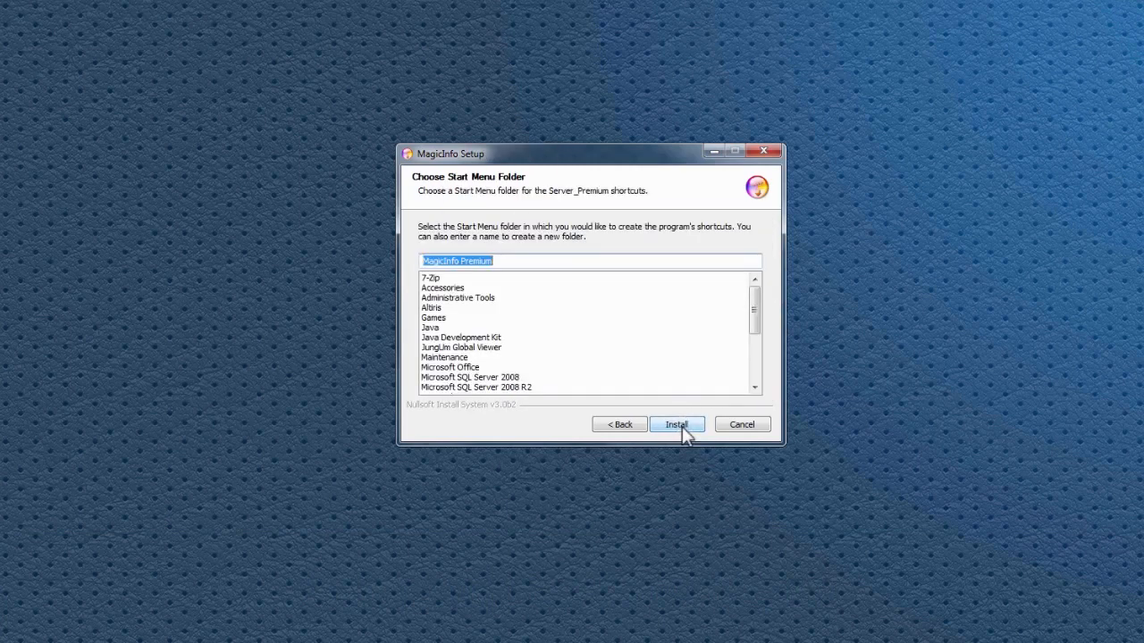
{"action": "left_click", "coordinate": [683, 427]}
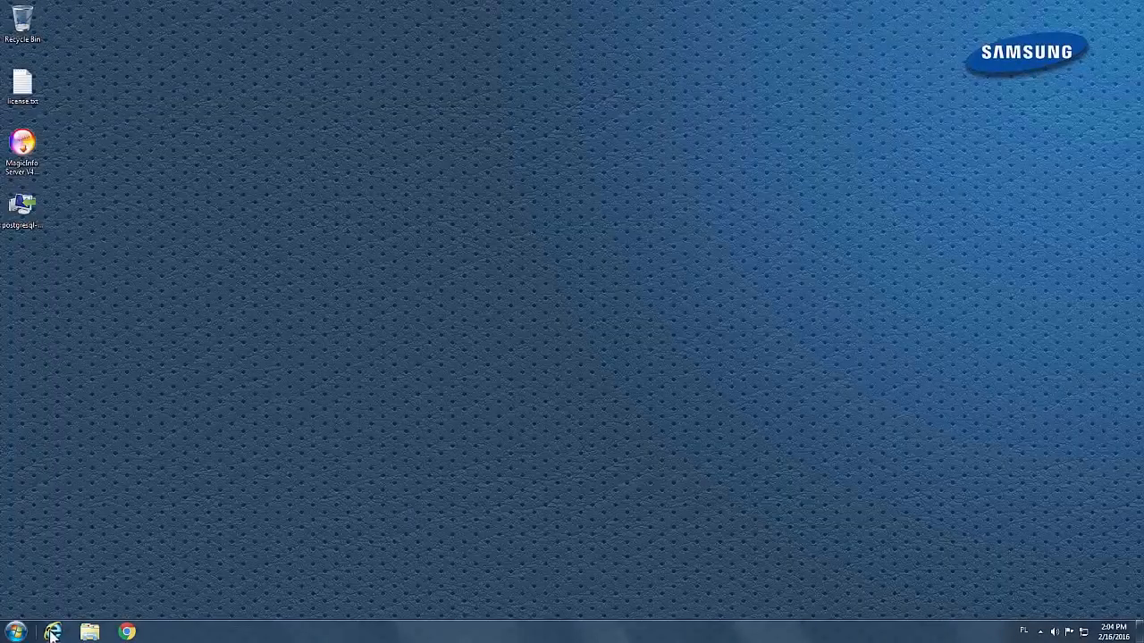
{"action": "left_click", "coordinate": [52, 633]}
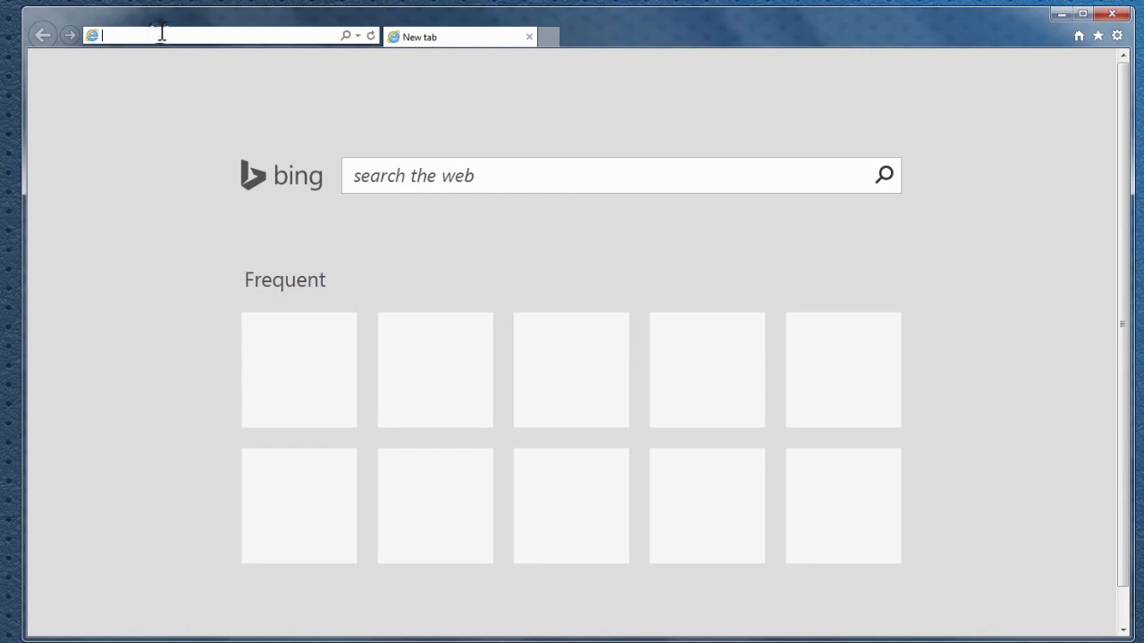
{"action": "type", "text": "localhost:7001"}
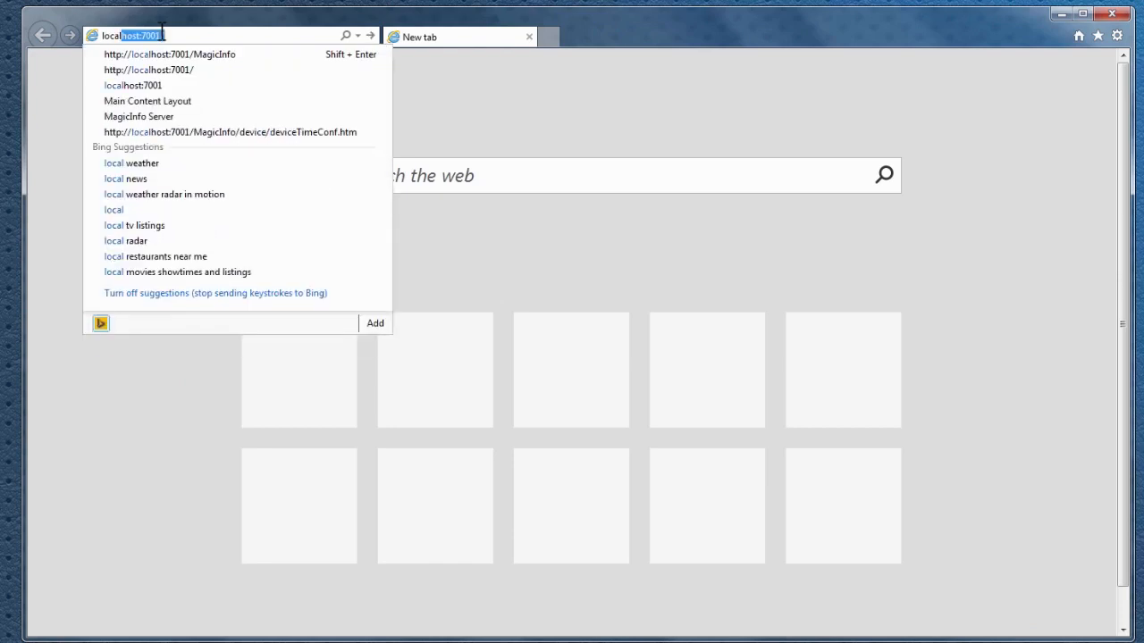
{"action": "key", "text": "Down"}
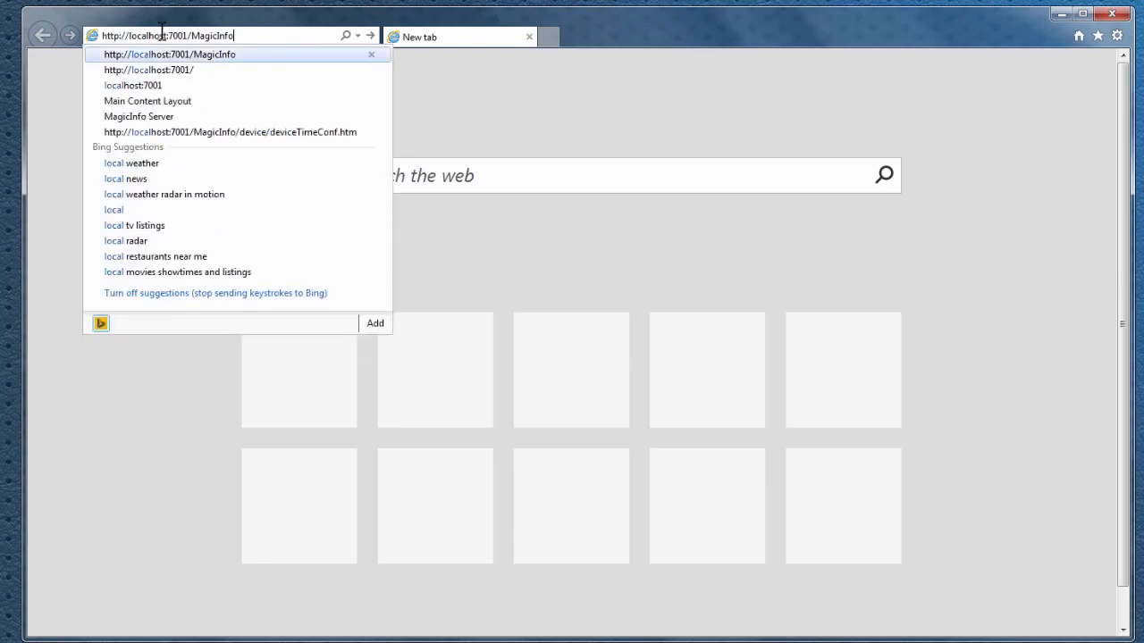
{"action": "key", "text": "Return"}
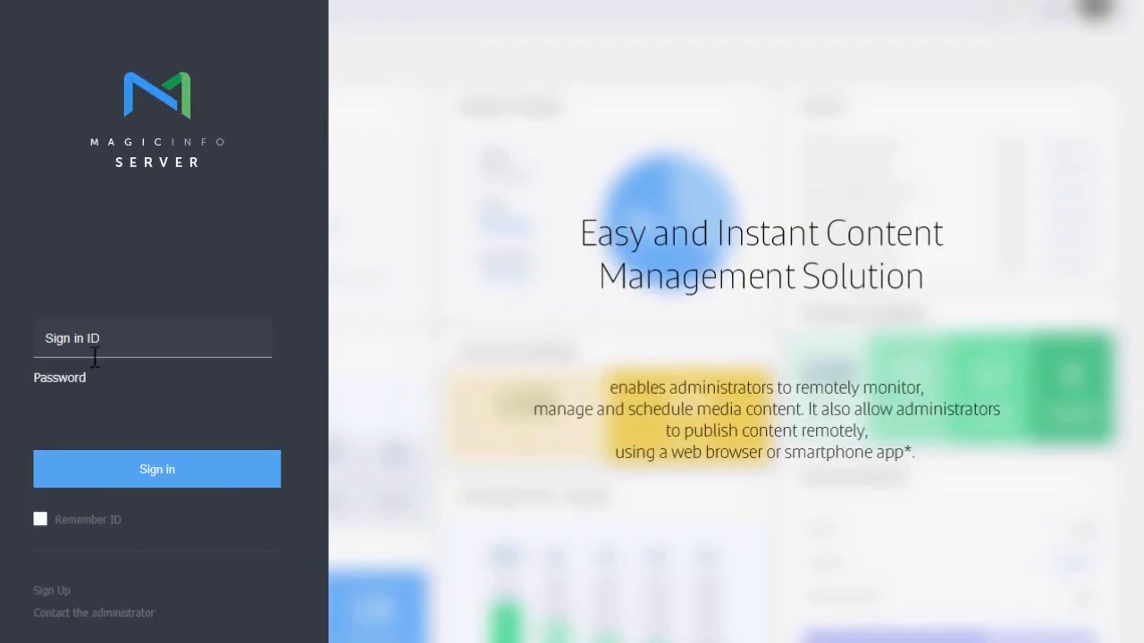
{"action": "left_click", "coordinate": [96, 347]}
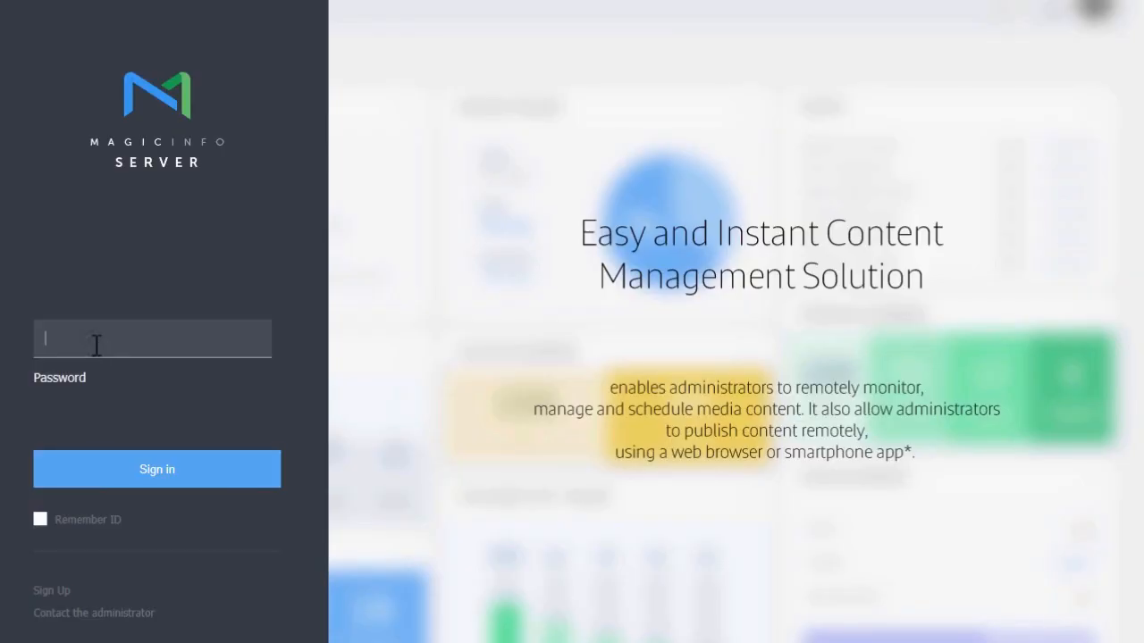
{"action": "type", "text": "admin"}
{"action": "key", "text": "Tab"}
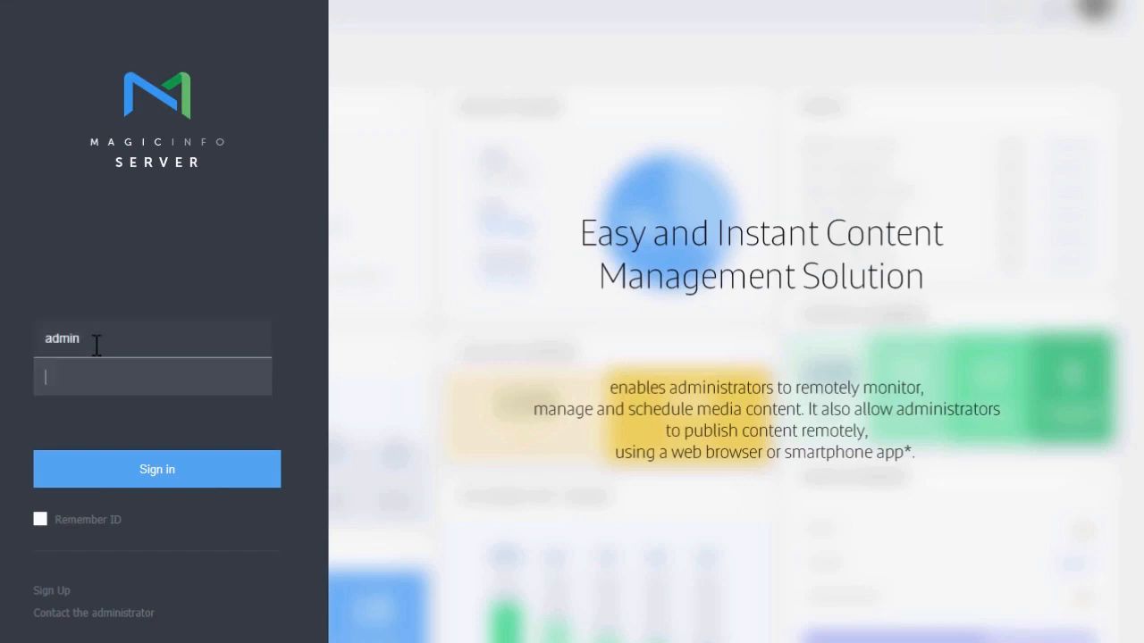
{"action": "type", "text": "*******"}
{"action": "left_click", "coordinate": [184, 473]}
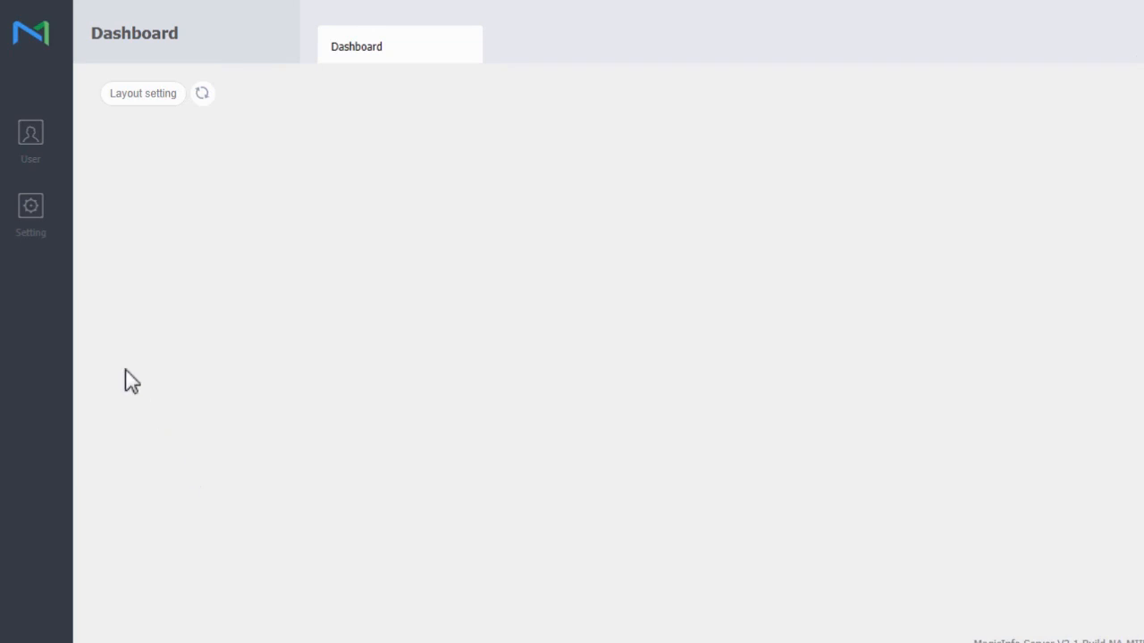
Step: Start First Time Activation from Setting > License Info
{"action": "left_click", "coordinate": [36, 217]}
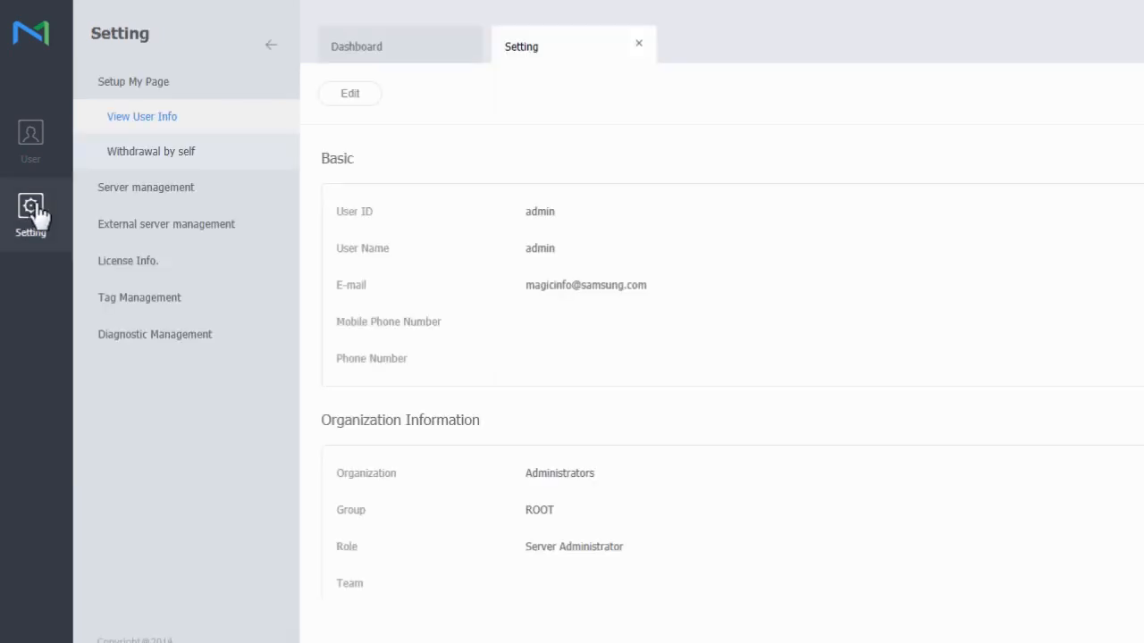
{"action": "left_click", "coordinate": [218, 268]}
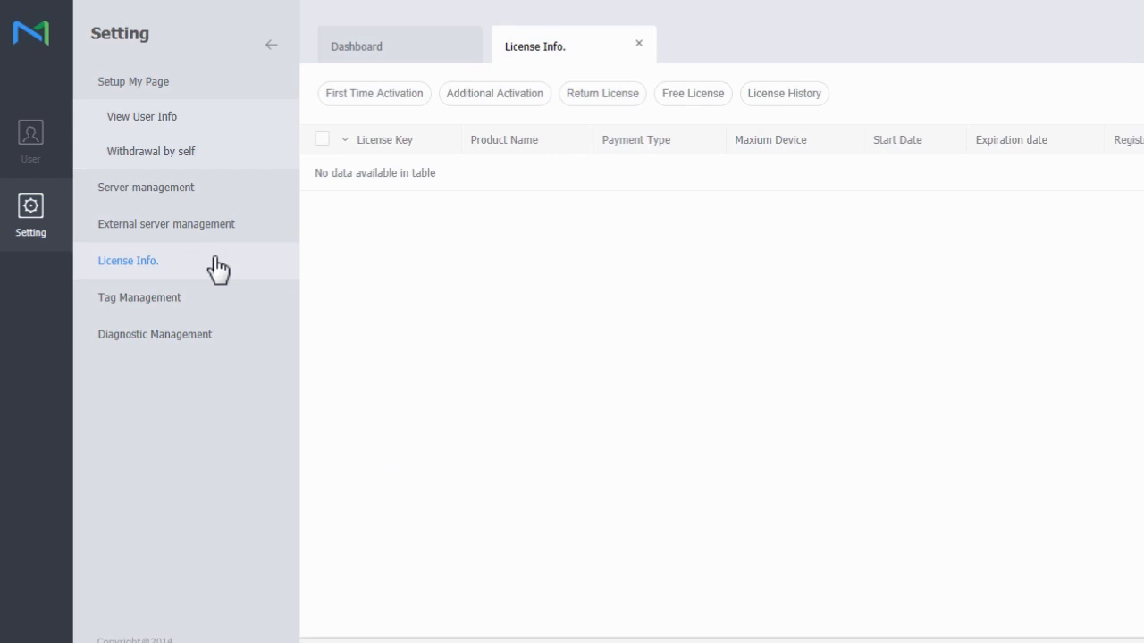
{"action": "left_click", "coordinate": [417, 95]}
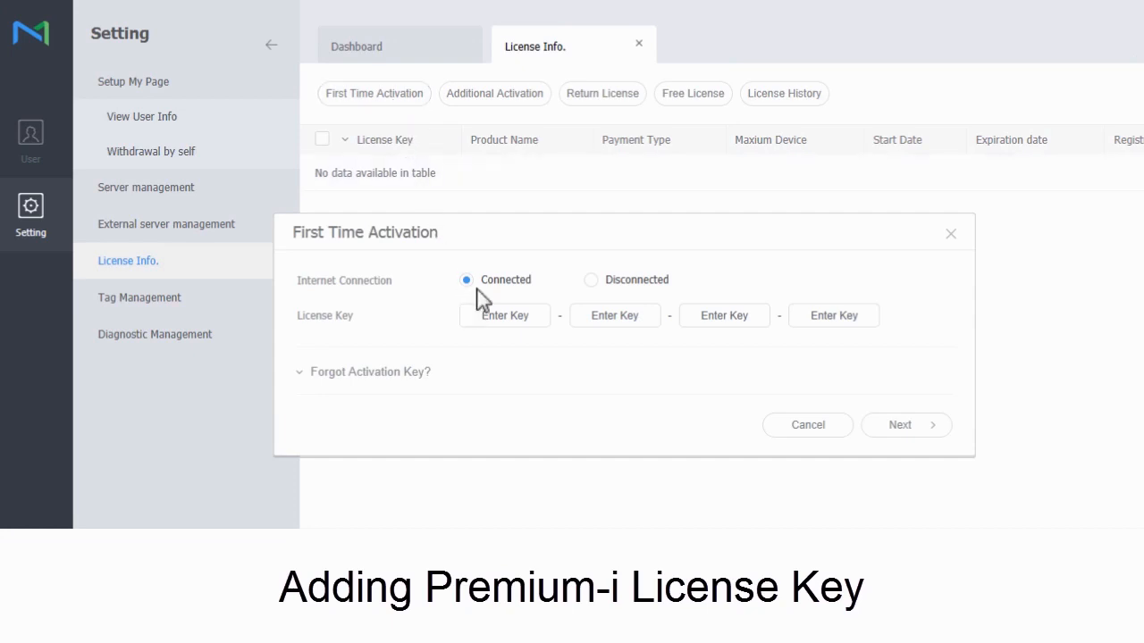
Step: Type the license key parts into the Enter Key boxes
{"action": "left_click", "coordinate": [511, 315]}
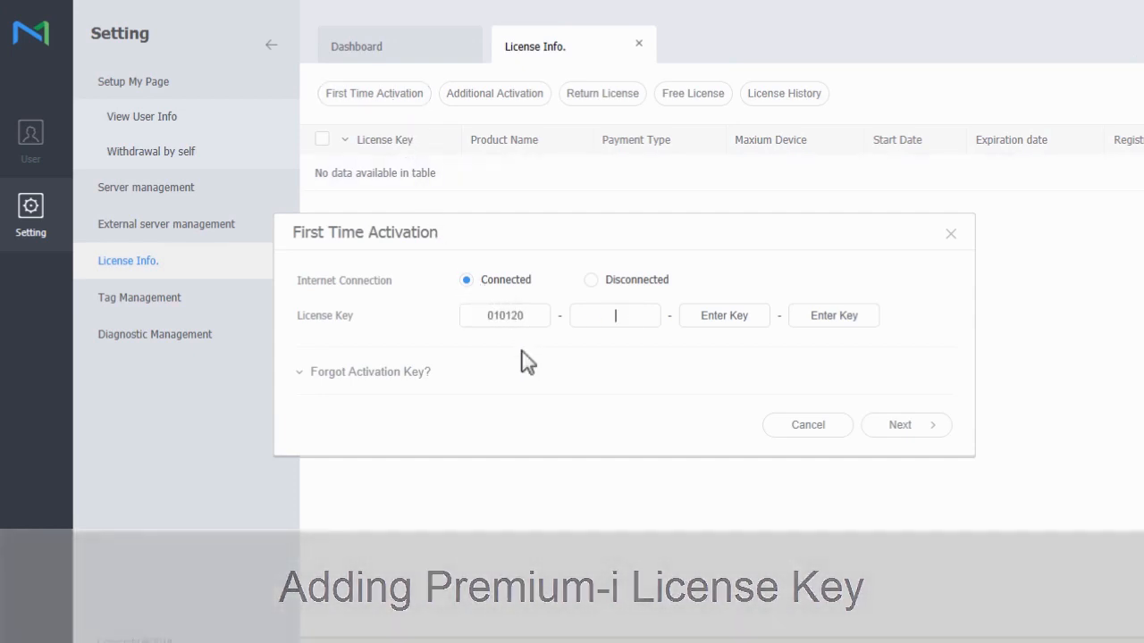
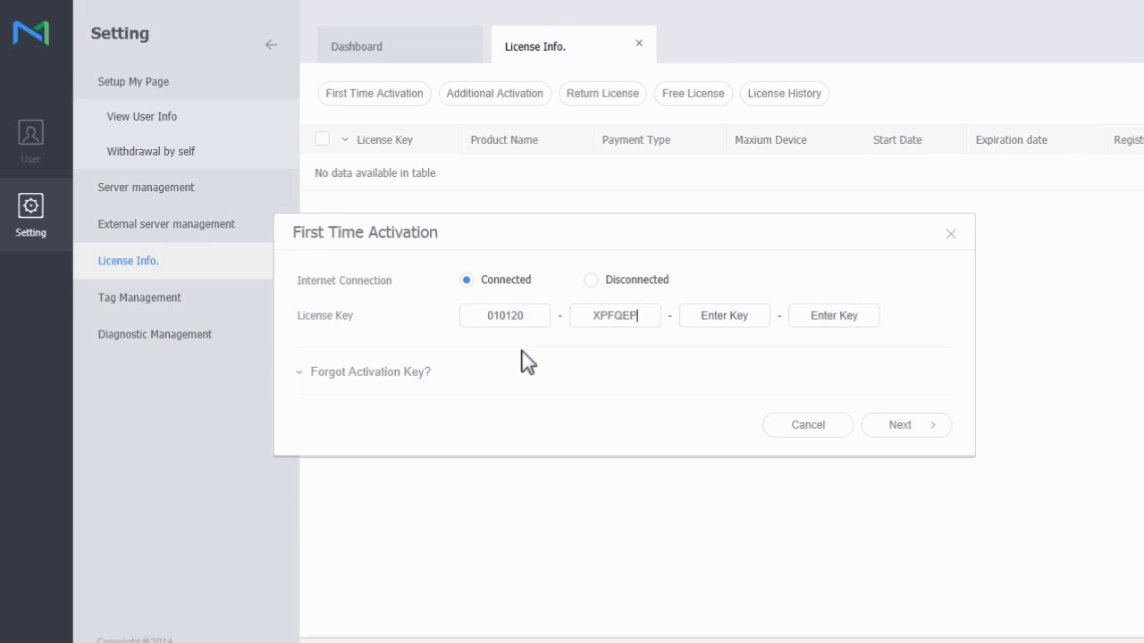
{"action": "key", "text": "Tab"}
{"action": "key", "text": "Tab"}
Step: Finish the last license key part, then fill in the company name and division
{"action": "left_click", "coordinate": [918, 429]}
{"action": "left_click", "coordinate": [537, 210]}
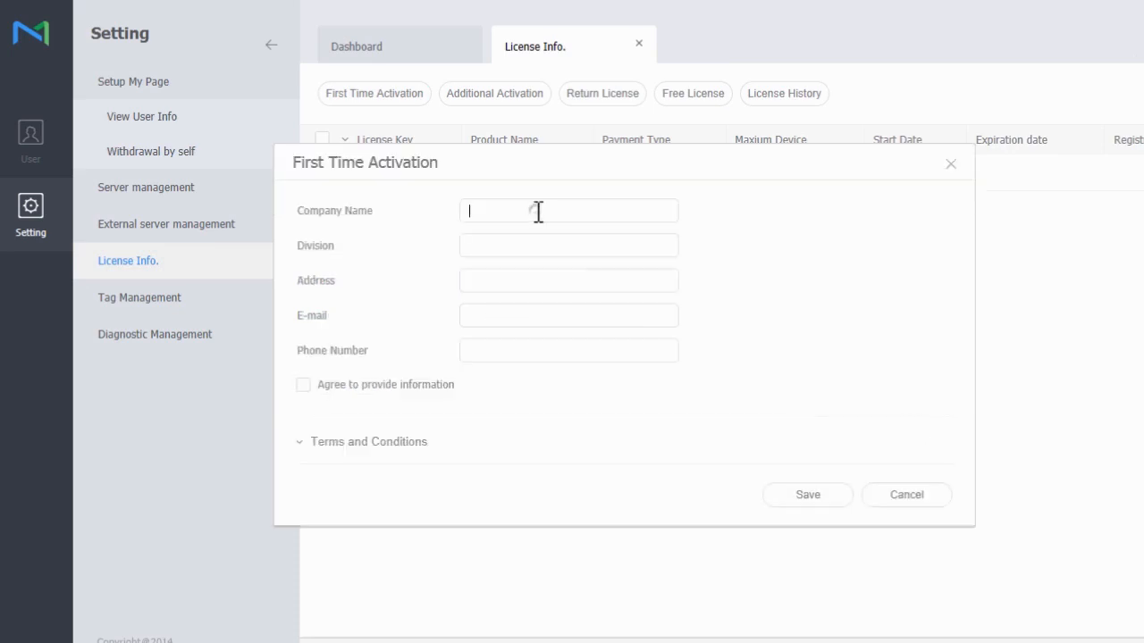
{"action": "type", "text": "Somecompany"}
{"action": "key", "text": "Tab"}
{"action": "type", "text": "Division"}
Step: Enter the address, e-mail and phone number, agree to provide information, and review the terms
{"action": "key", "text": "Tab"}
{"action": "type", "text": "Adress 123so"}
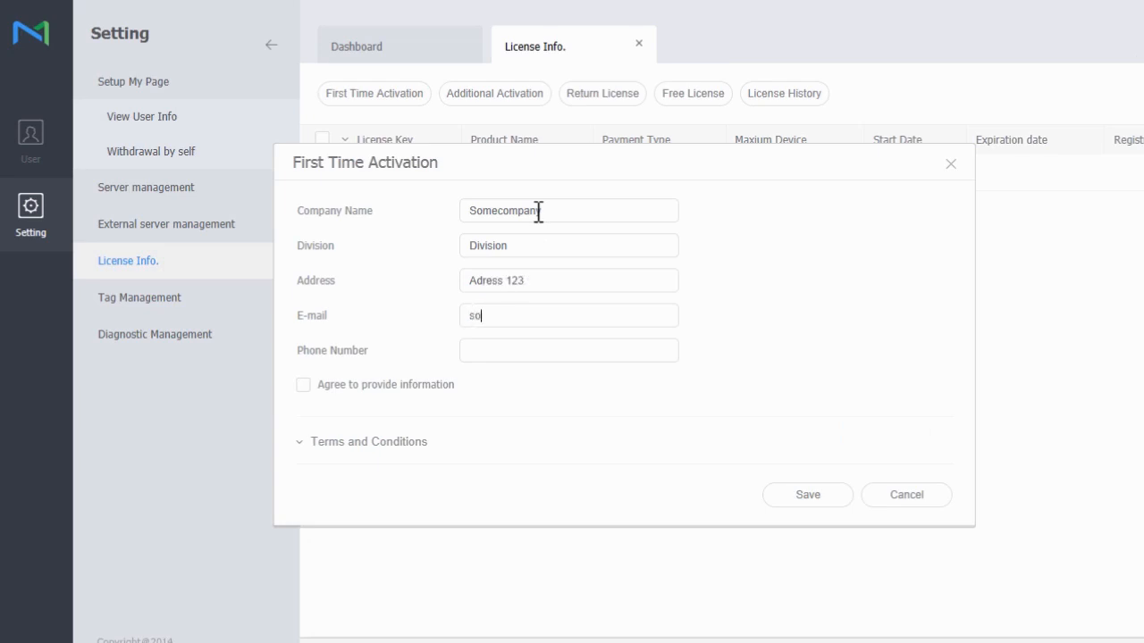
{"action": "type", "text": "meadress@company.com"}
{"action": "key", "text": "Tab"}
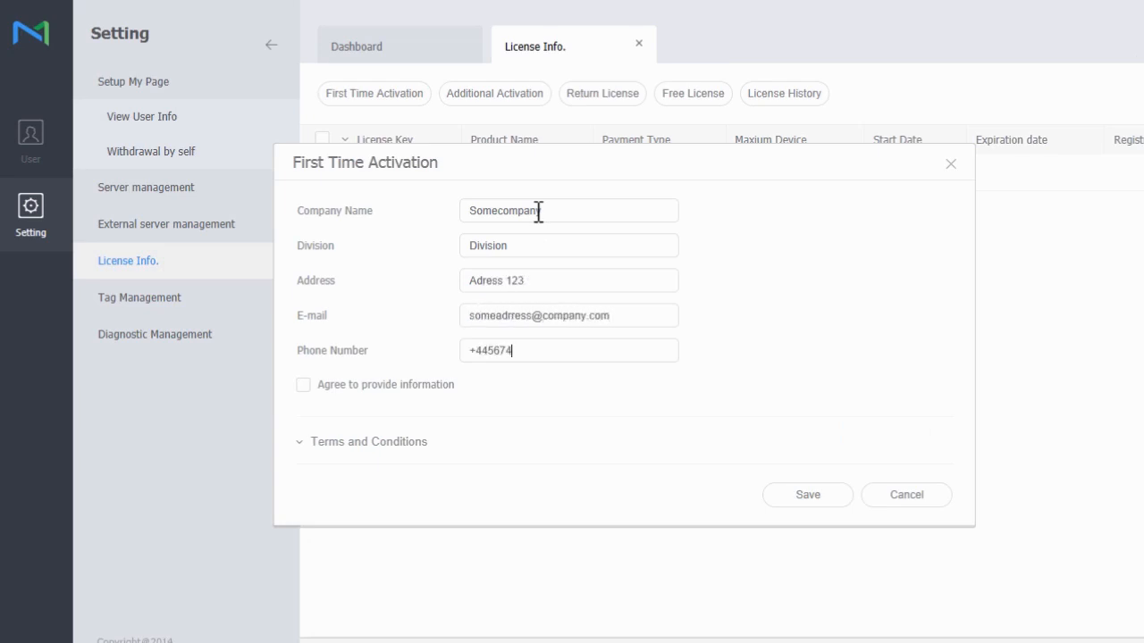
{"action": "left_click", "coordinate": [304, 385]}
{"action": "left_click", "coordinate": [306, 442]}
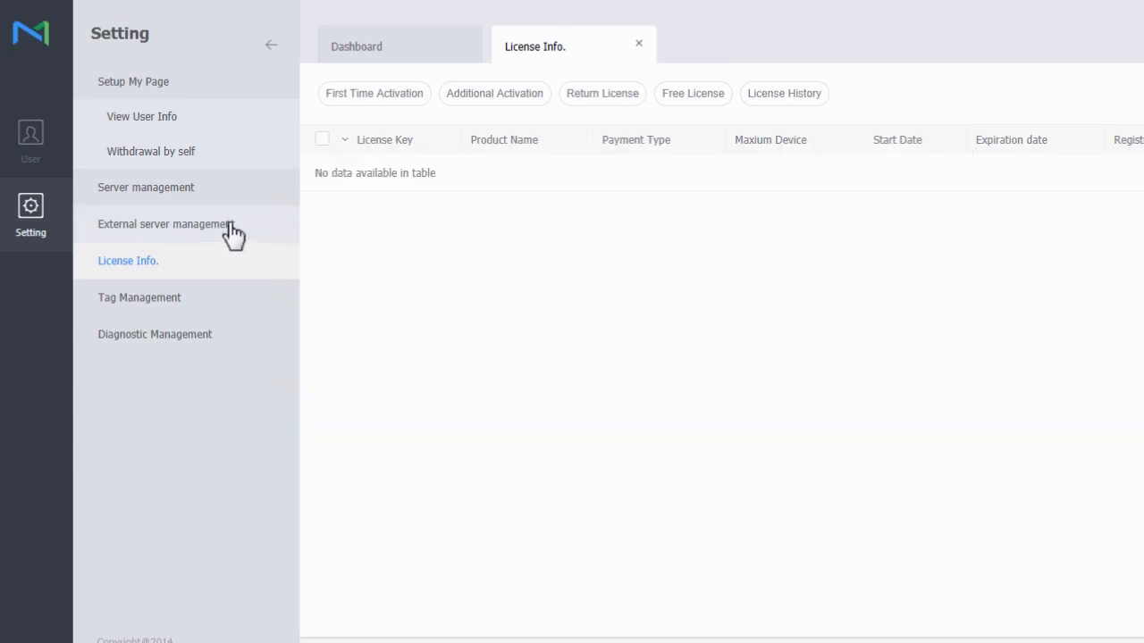
{"action": "left_click", "coordinate": [230, 230]}
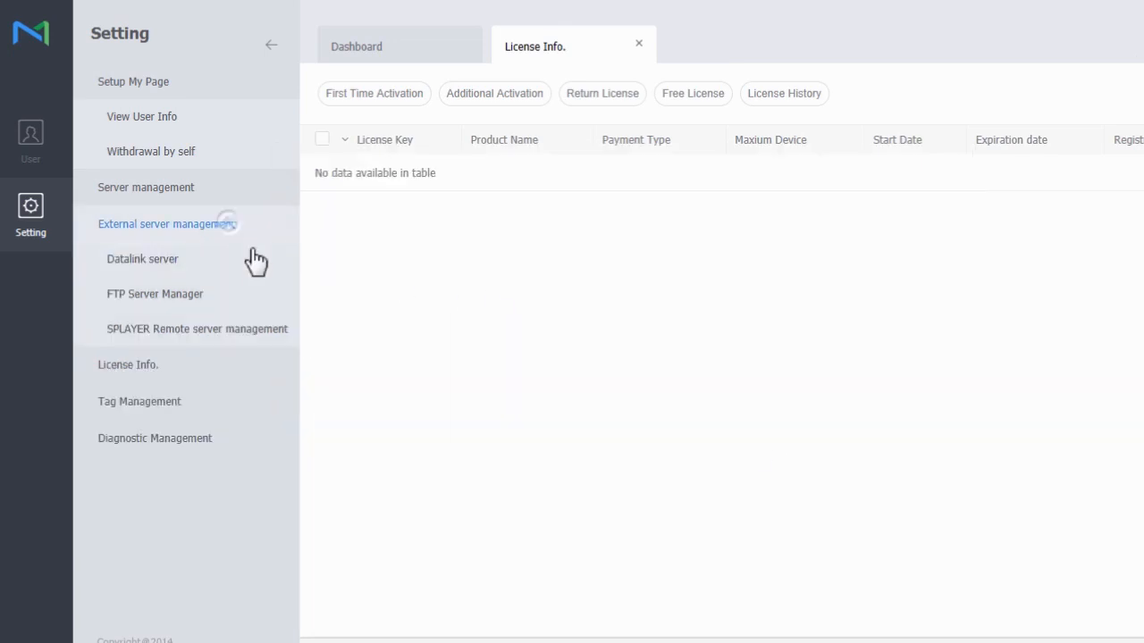
Step: View the new license on License Info, refresh the browser, and reopen Setting > License Info
{"action": "left_click", "coordinate": [180, 379]}
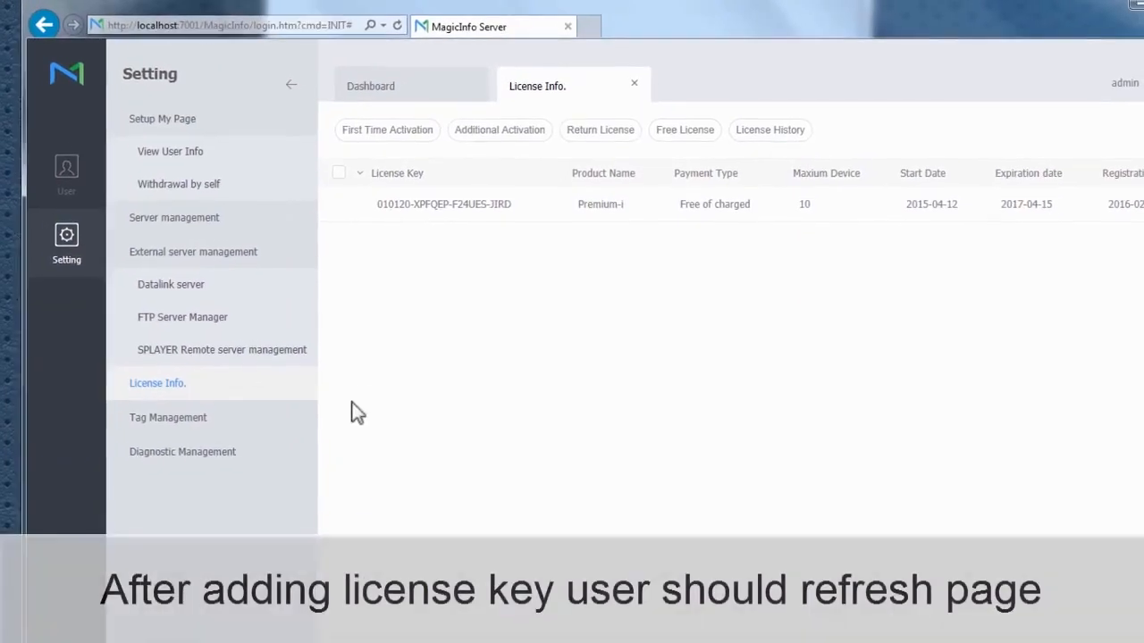
{"action": "left_click", "coordinate": [399, 33]}
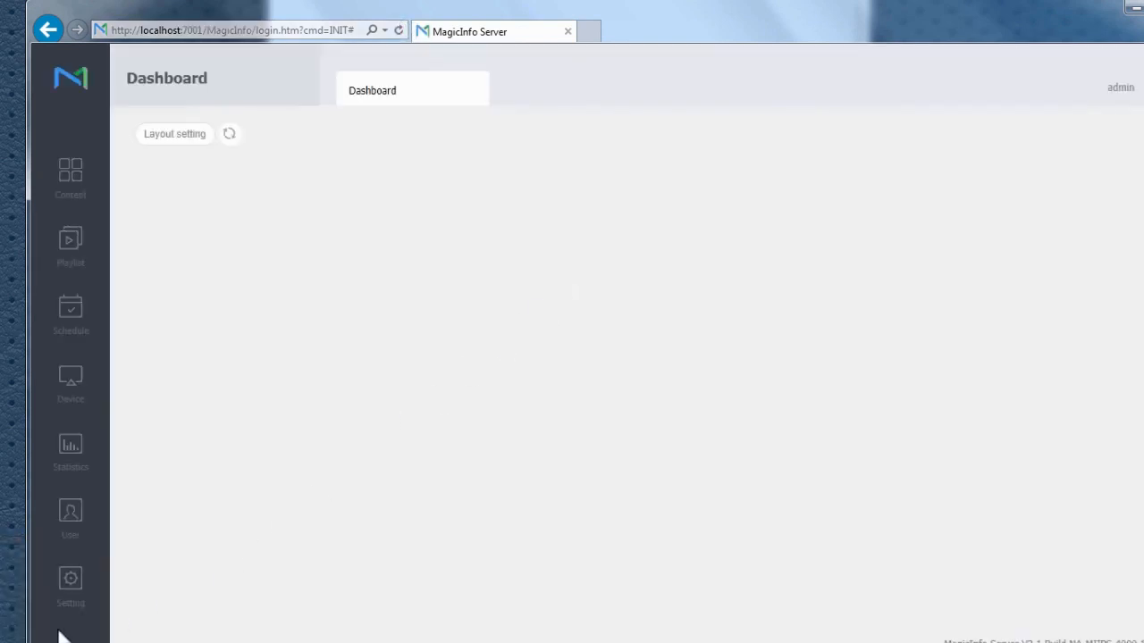
{"action": "left_click", "coordinate": [74, 600]}
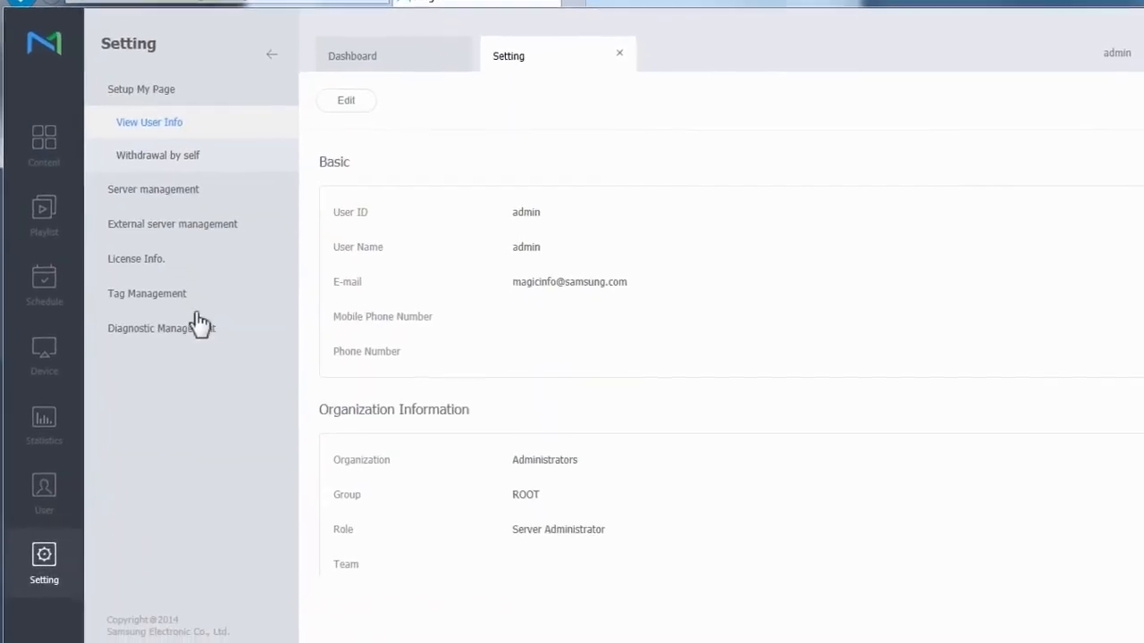
{"action": "left_click", "coordinate": [201, 259]}
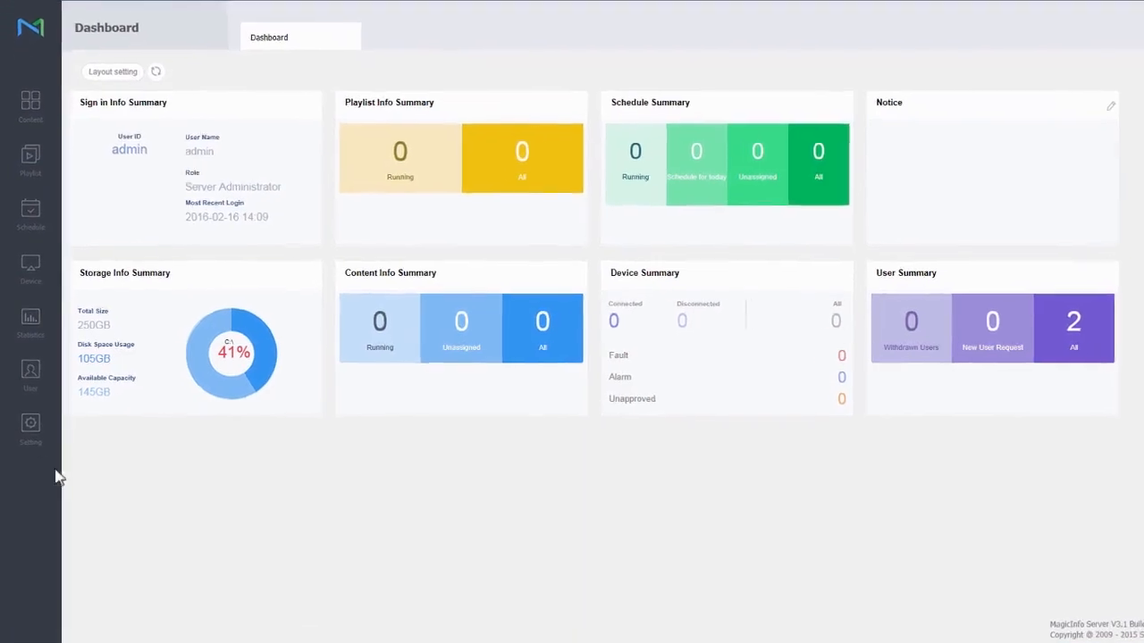
Step: Go to Setting > License Info. to list the Premium-i and Premium-S licenses
{"action": "left_click", "coordinate": [32, 433]}
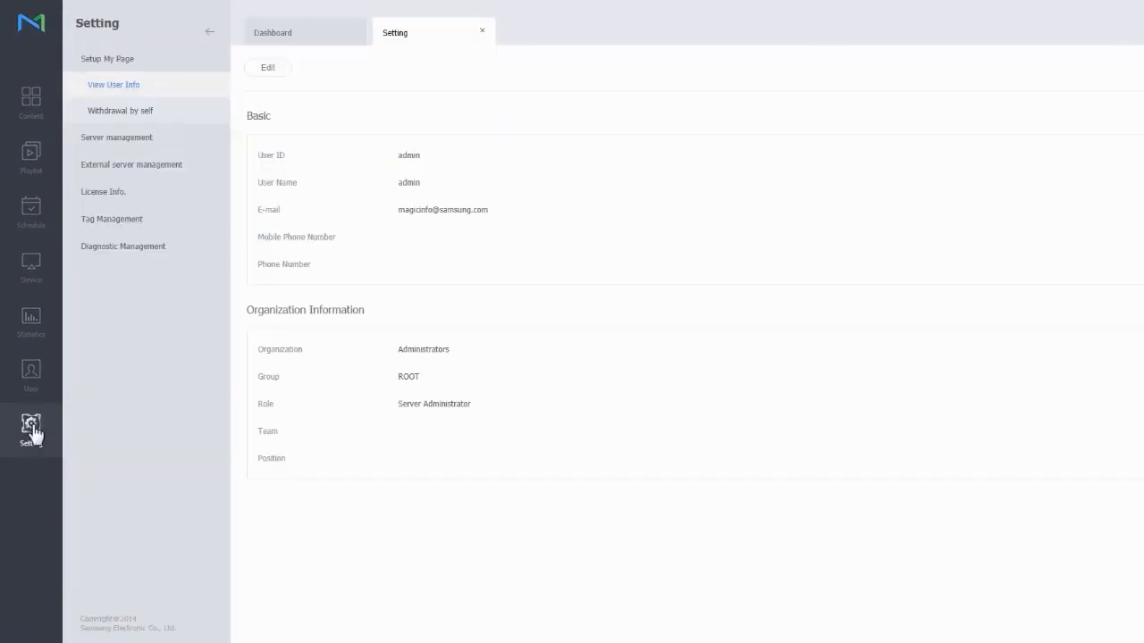
{"action": "left_click", "coordinate": [191, 198]}
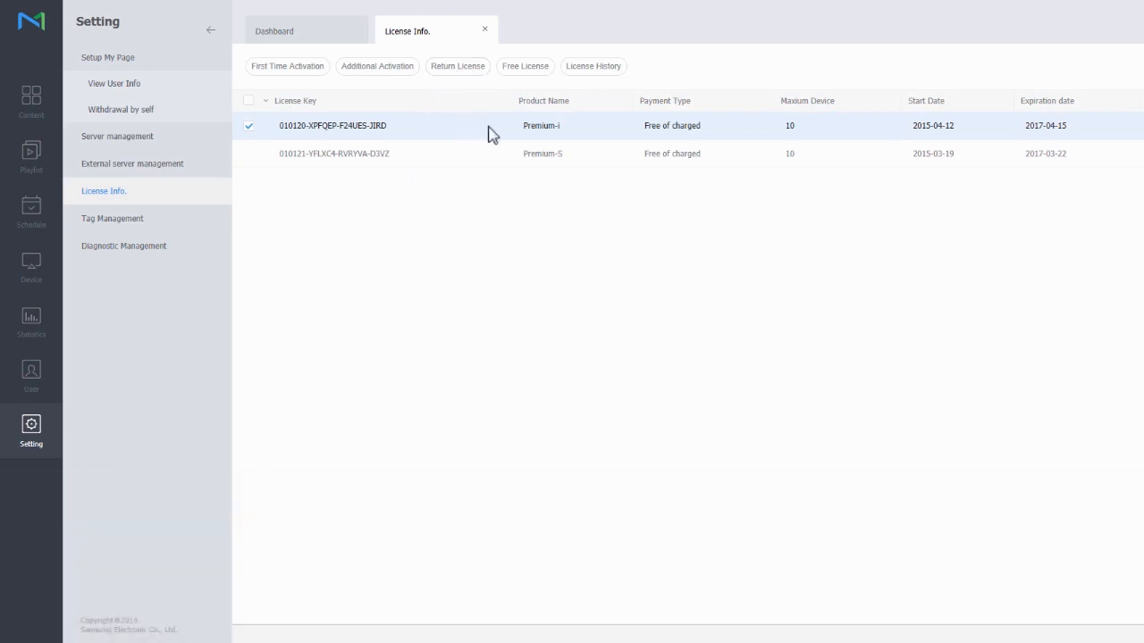
{"action": "left_click", "coordinate": [545, 74]}
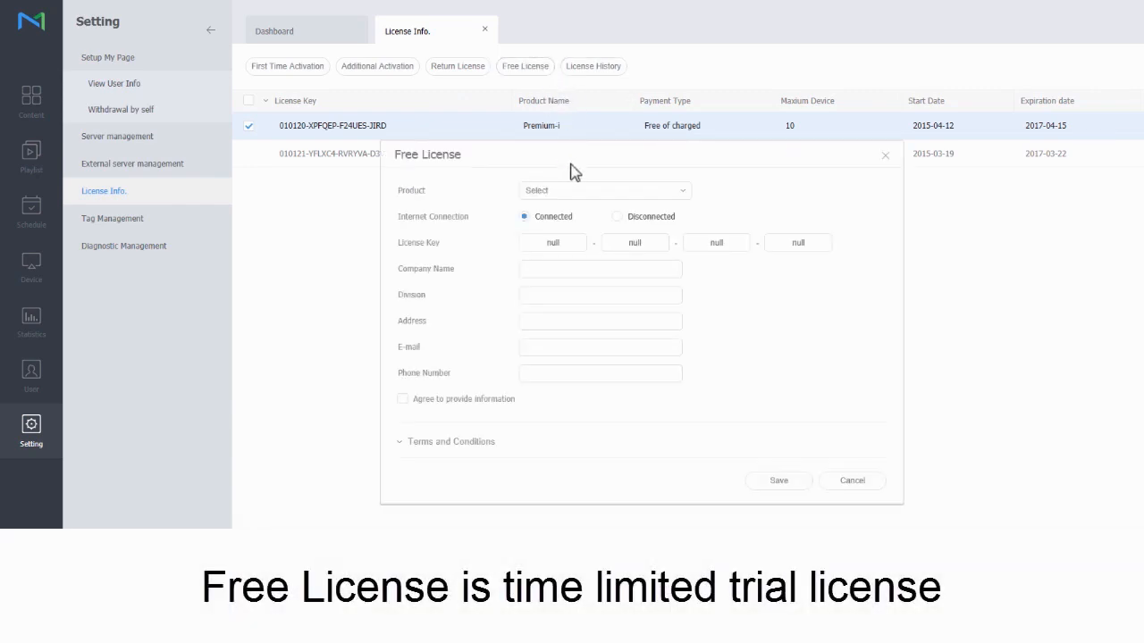
{"action": "left_click", "coordinate": [590, 195]}
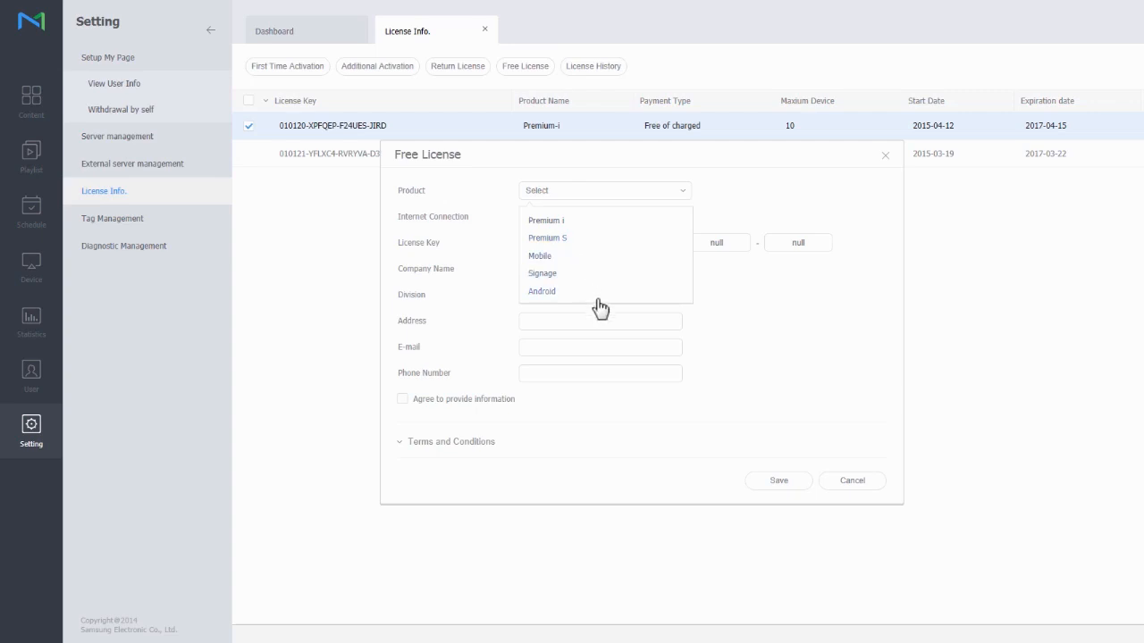
{"action": "left_click", "coordinate": [840, 487]}
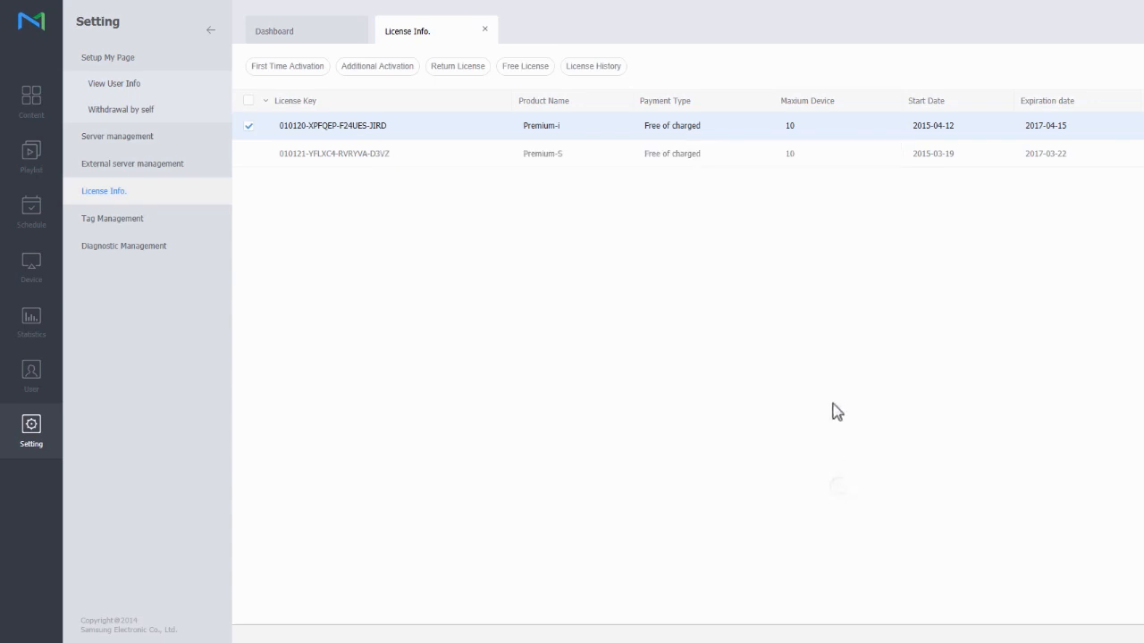
{"action": "left_click", "coordinate": [580, 68]}
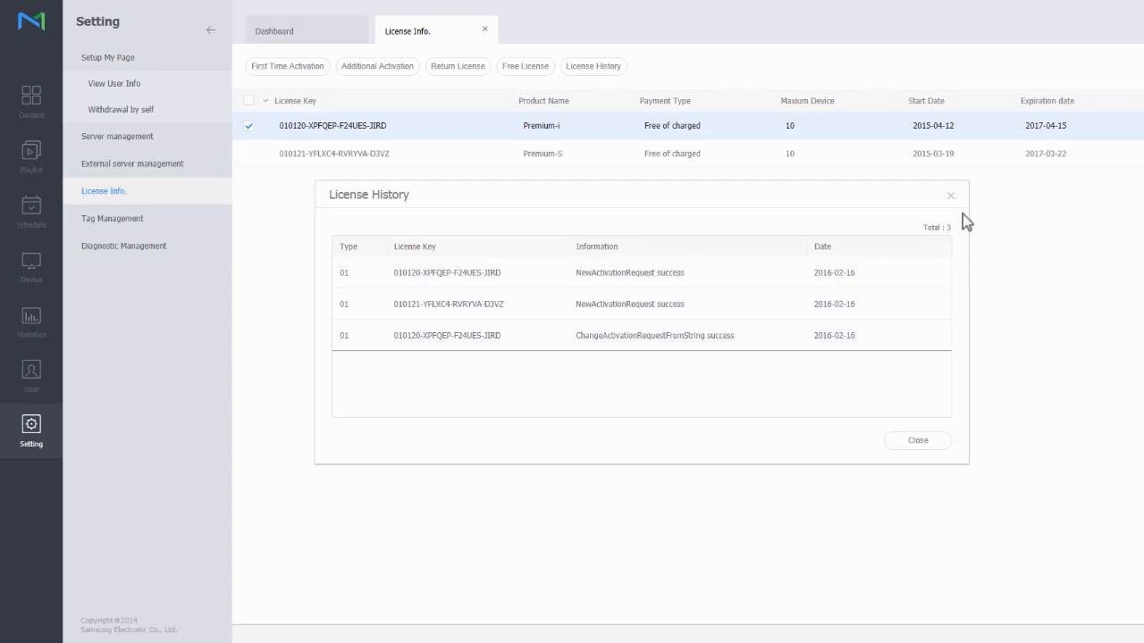
{"action": "left_click", "coordinate": [949, 195]}
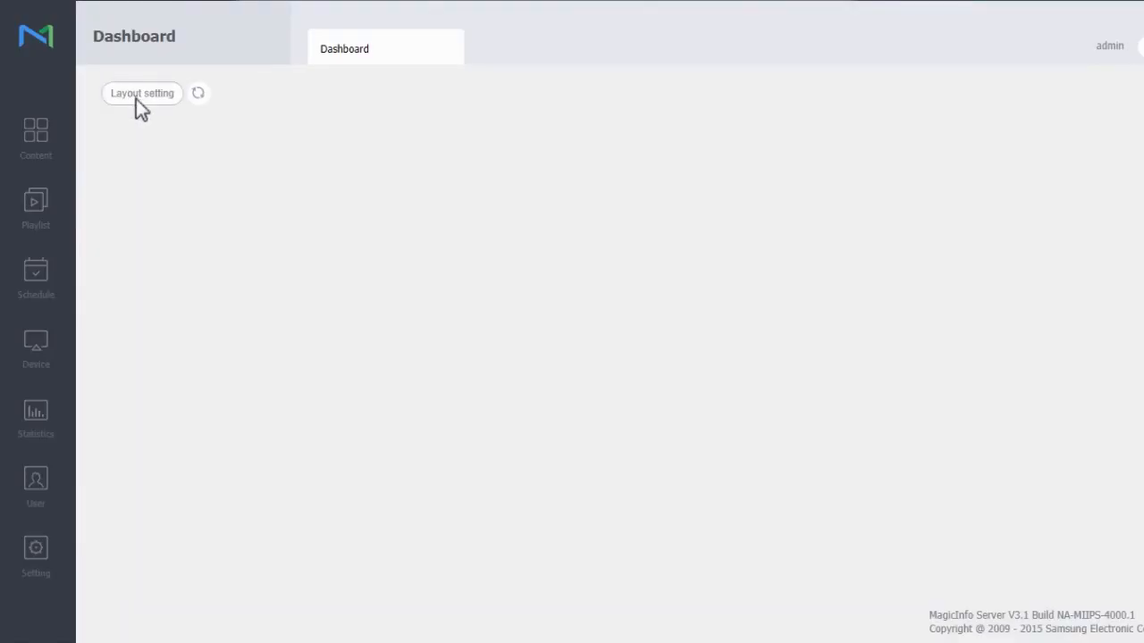
Step: Re-add all eight summary widgets via Layout setting, Sign in Info through User, and maximize the window
{"action": "left_click", "coordinate": [135, 95]}
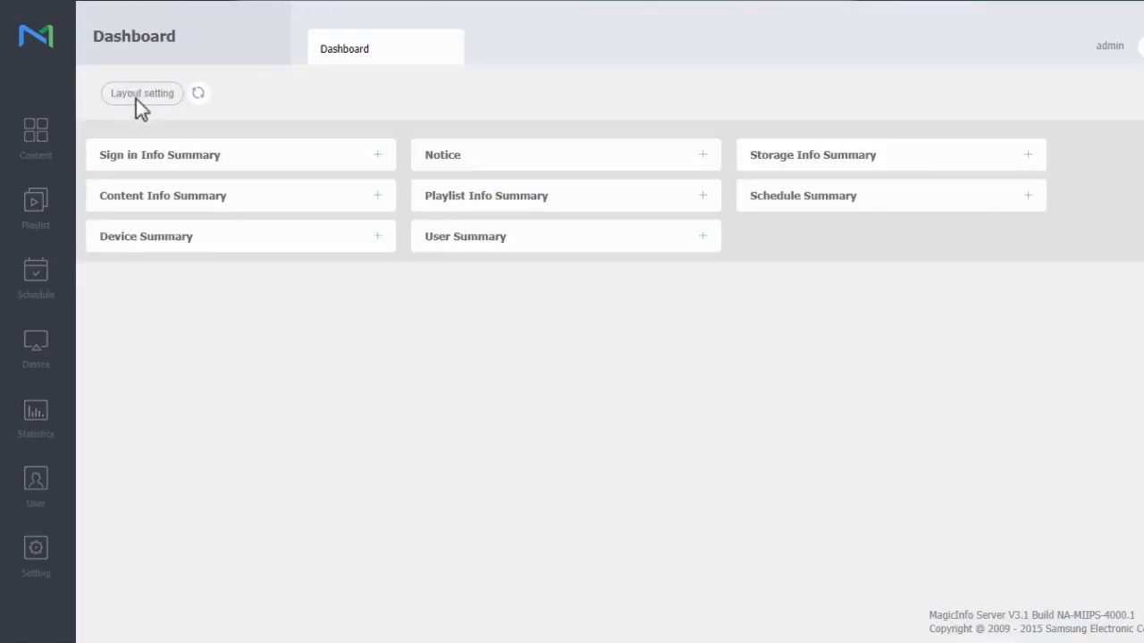
{"action": "left_click", "coordinate": [379, 157]}
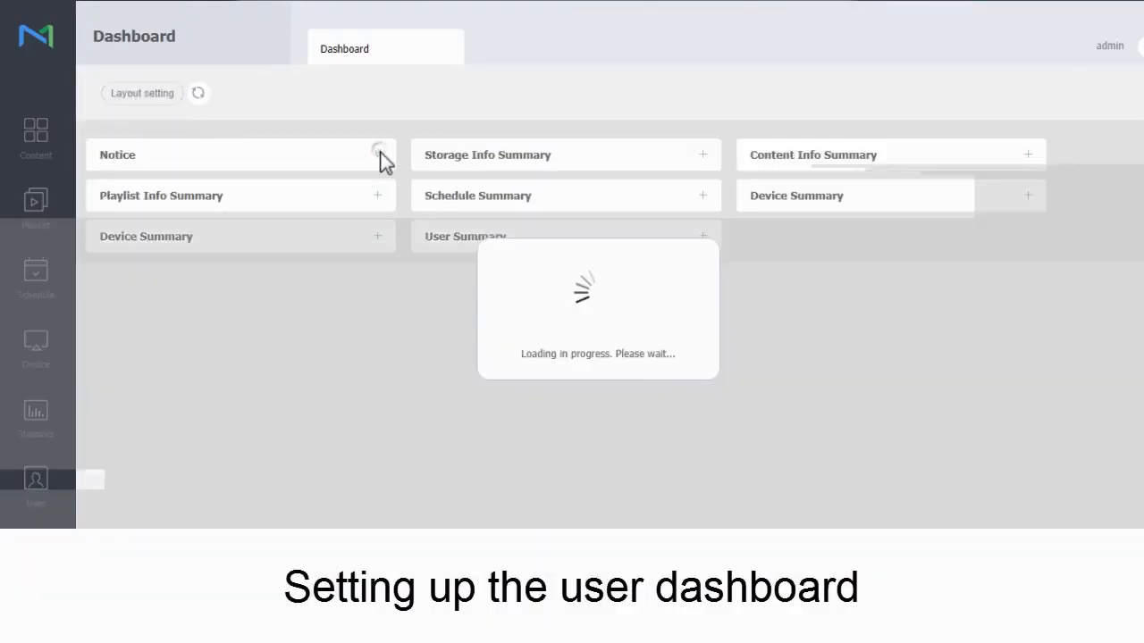
{"action": "left_click", "coordinate": [376, 196]}
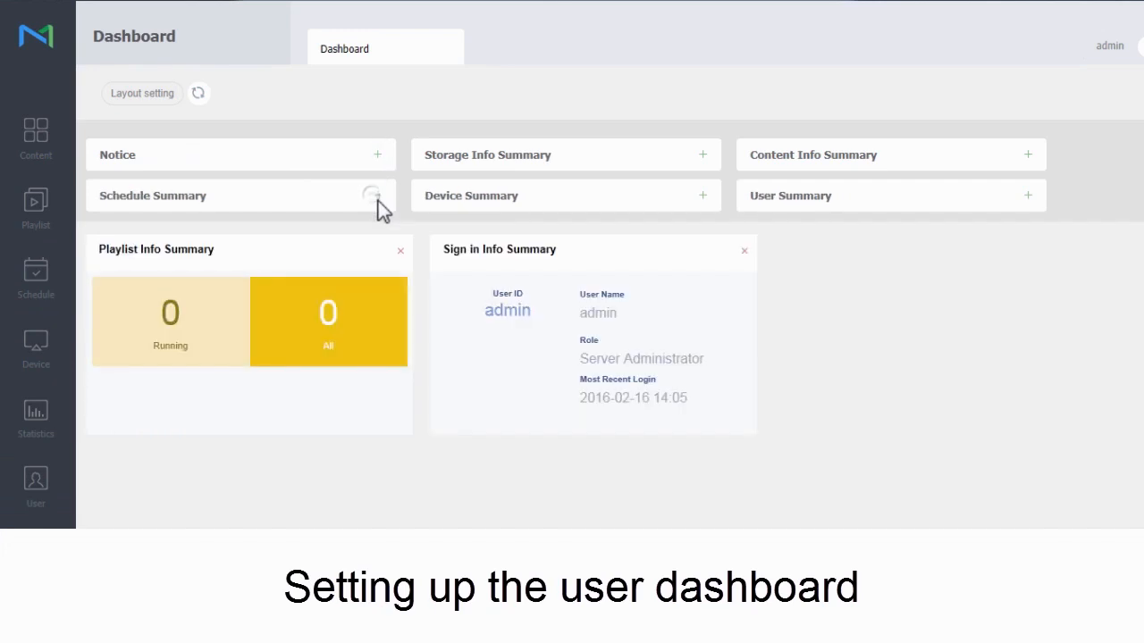
{"action": "left_click", "coordinate": [377, 196]}
{"action": "left_click", "coordinate": [377, 159]}
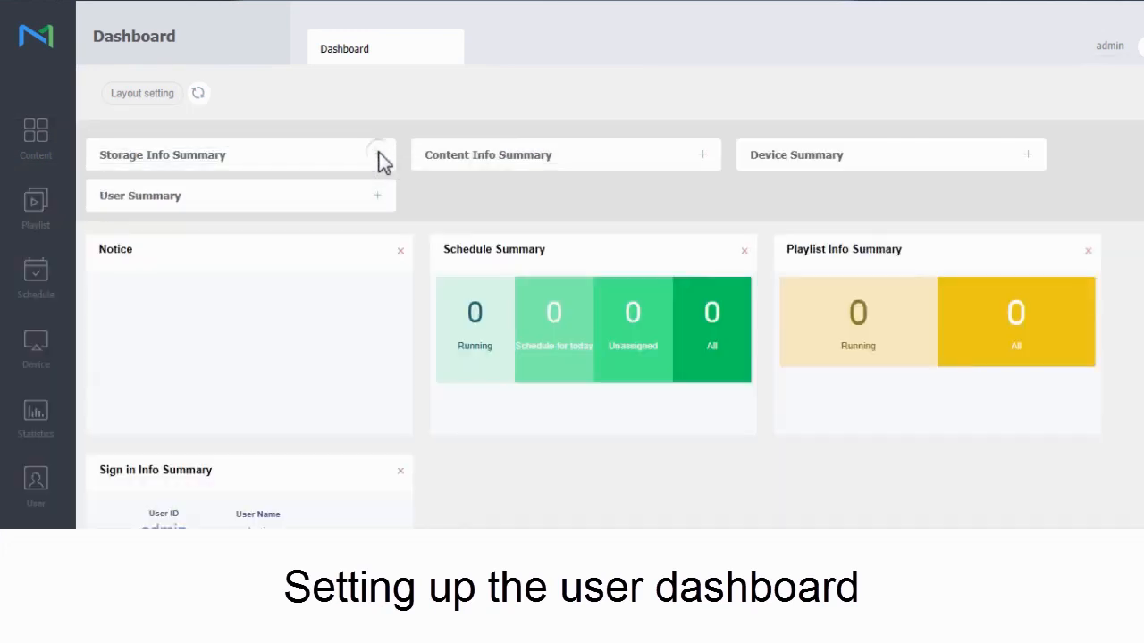
{"action": "left_click", "coordinate": [378, 158]}
{"action": "left_click", "coordinate": [377, 156]}
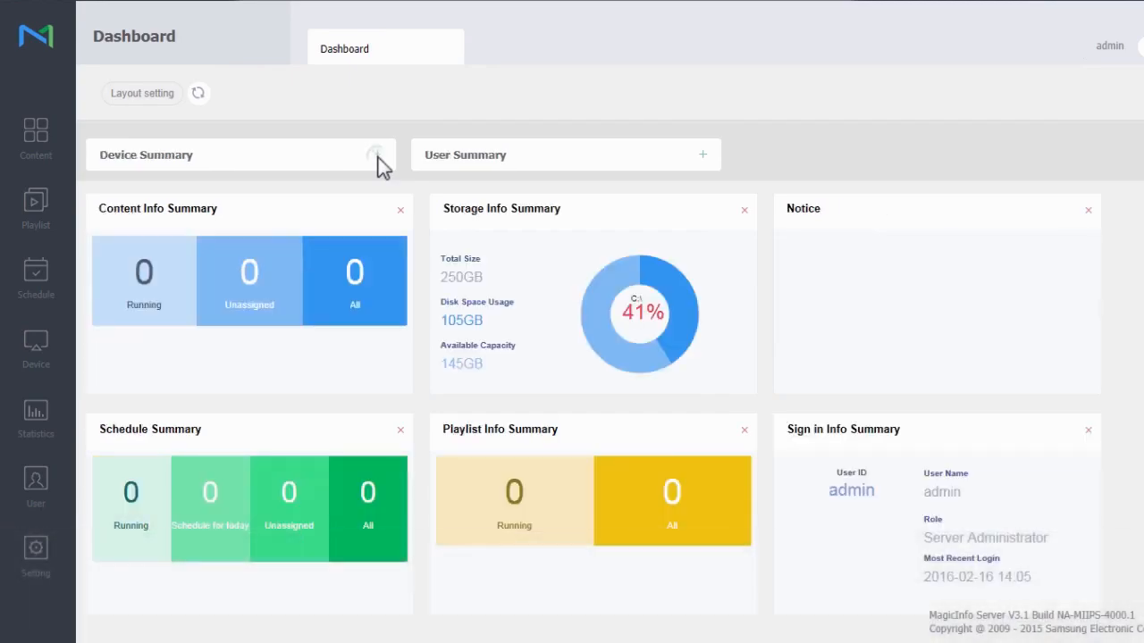
{"action": "left_click", "coordinate": [377, 157]}
{"action": "left_click", "coordinate": [377, 157]}
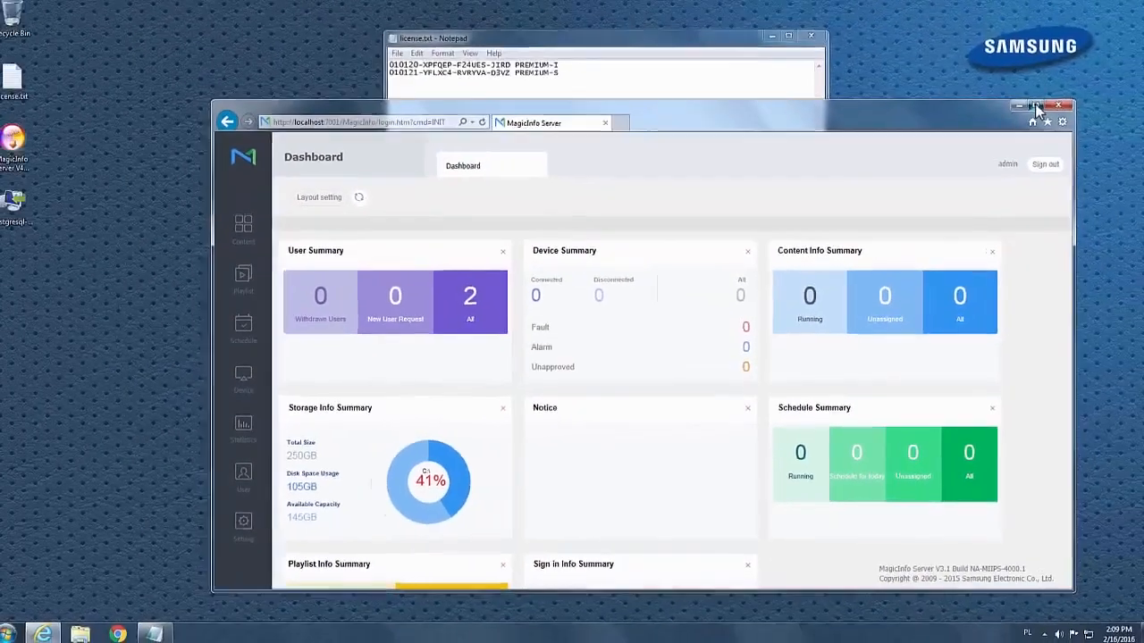
{"action": "left_click", "coordinate": [1036, 105]}
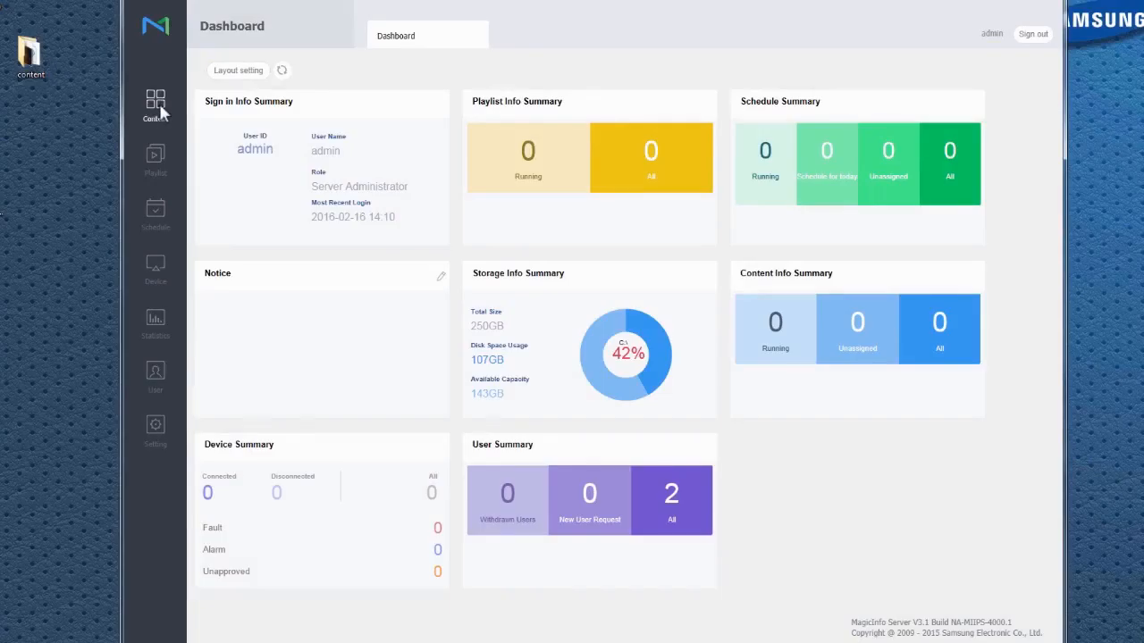
Step: Upload the Samsung video files from the desktop content folder, leaving out the Samsung_Videos subfolder
{"action": "left_click", "coordinate": [158, 101]}
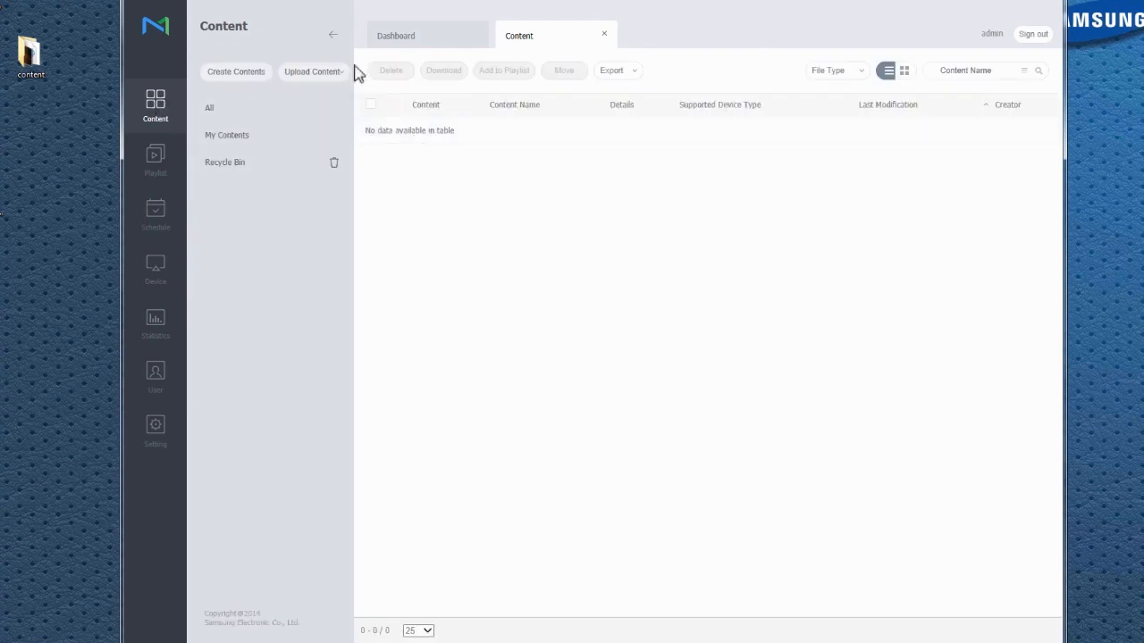
{"action": "left_click", "coordinate": [311, 78]}
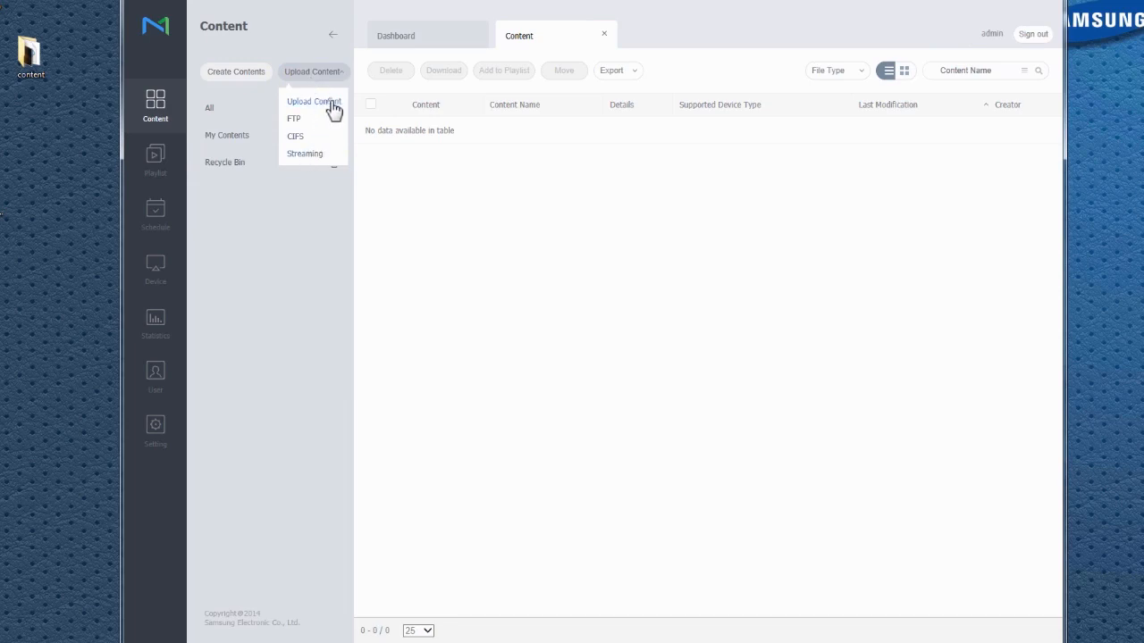
{"action": "left_click", "coordinate": [322, 102]}
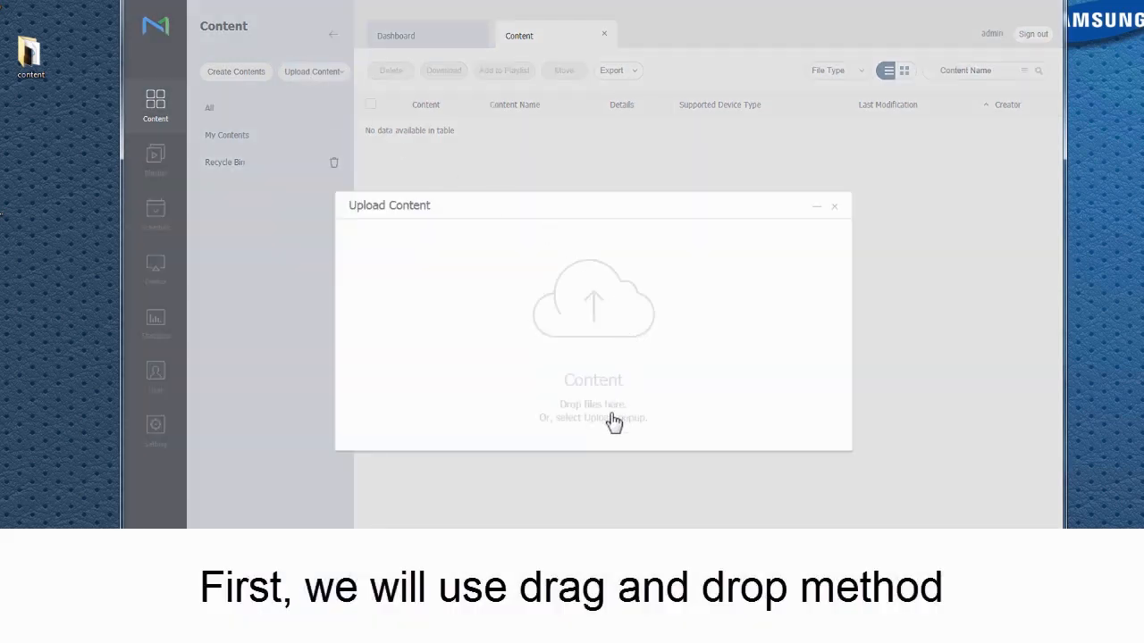
{"action": "double_click", "coordinate": [29, 56]}
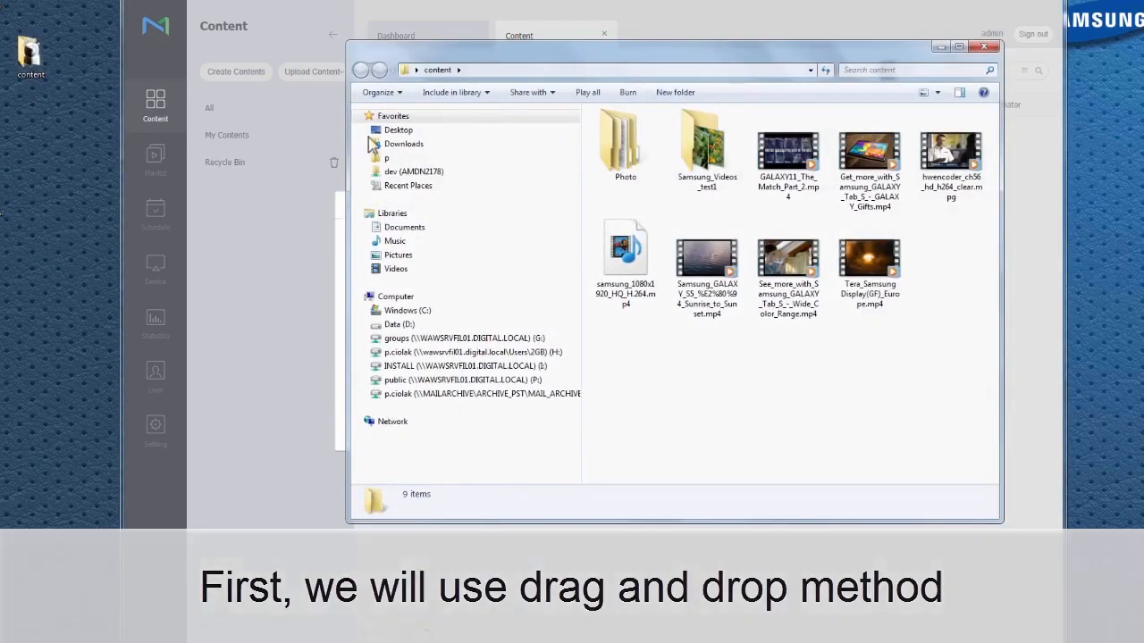
{"action": "left_click_drag", "start_coordinate": [500, 47], "coordinate": [706, 137]}
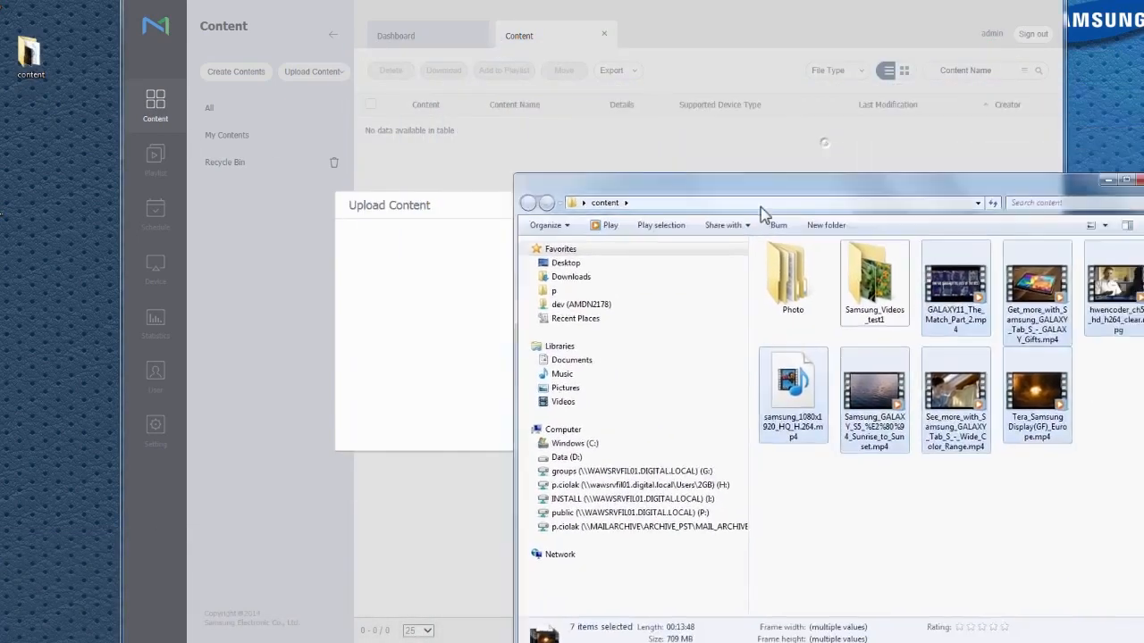
{"action": "left_click_drag", "start_coordinate": [755, 192], "coordinate": [76, 101]}
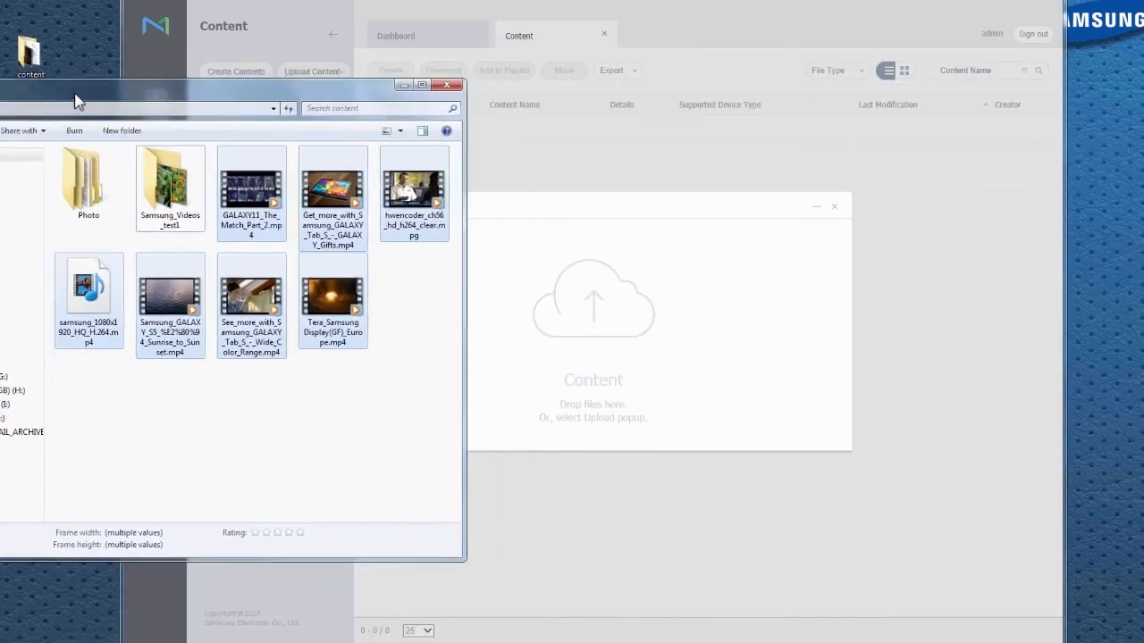
{"action": "left_click", "coordinate": [191, 170], "text": "ctrl"}
{"action": "left_click_drag", "start_coordinate": [327, 202], "coordinate": [617, 308]}
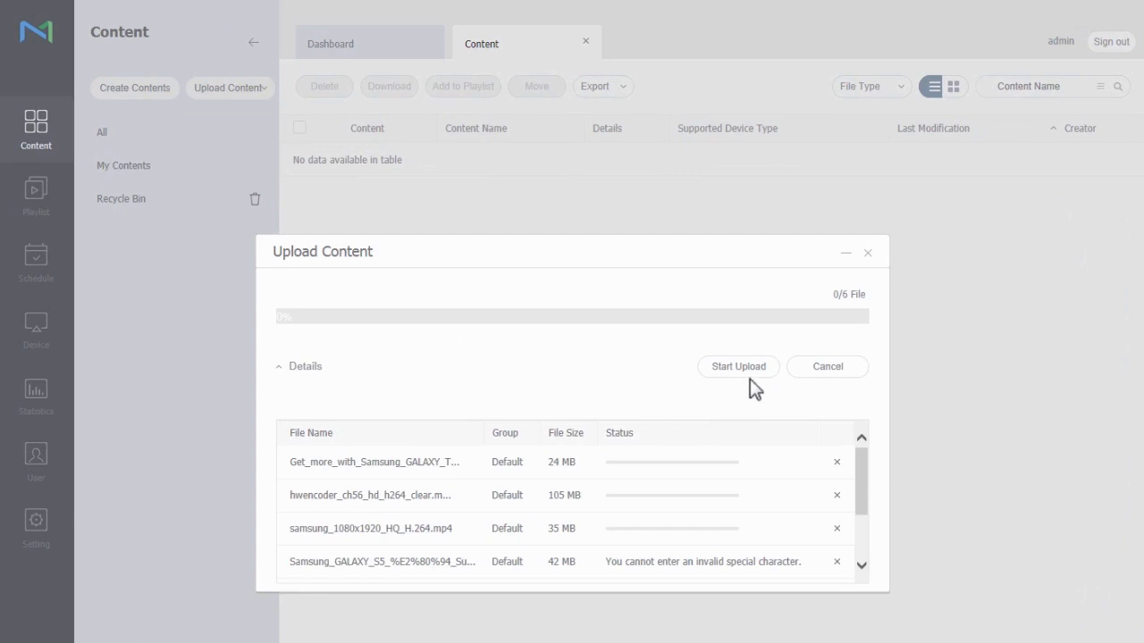
{"action": "left_click", "coordinate": [751, 375]}
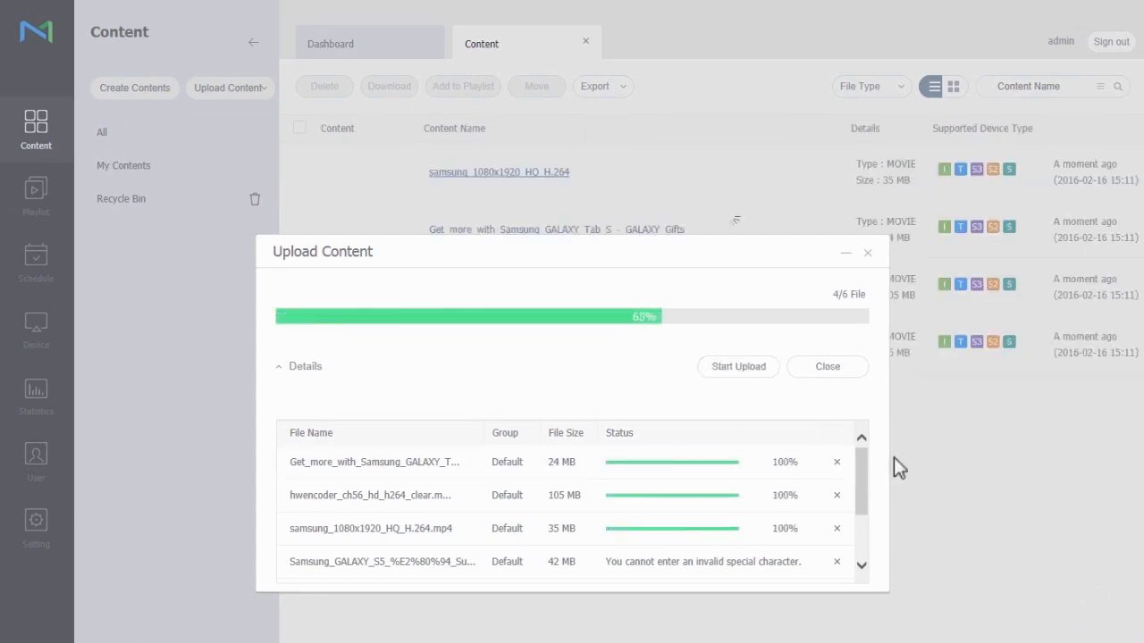
{"action": "left_click", "coordinate": [813, 374]}
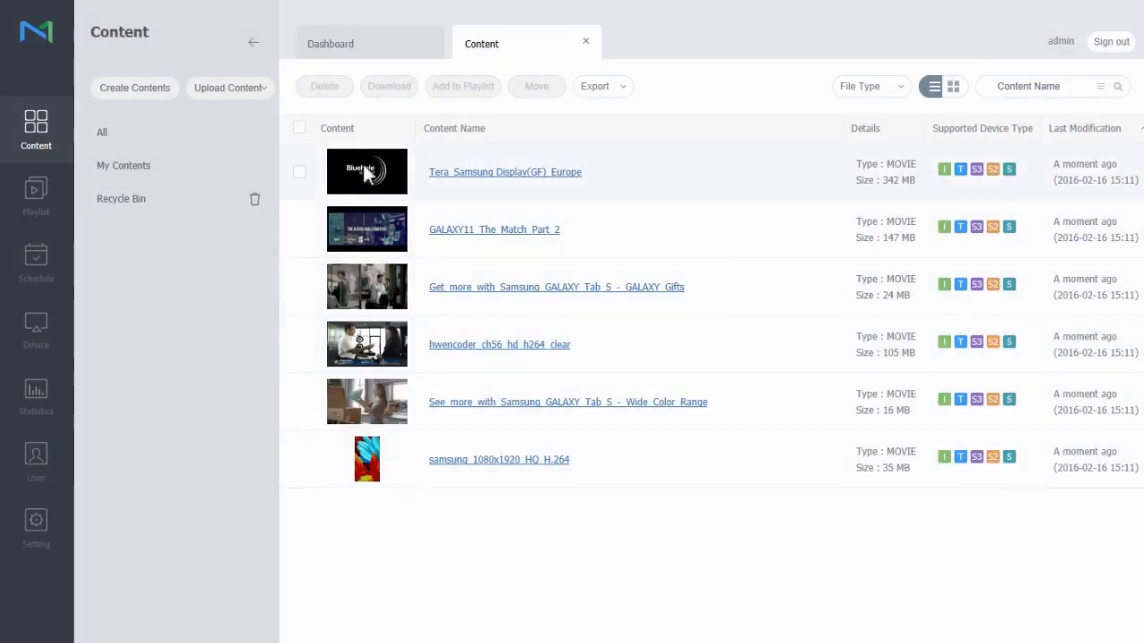
Step: Upload every image in Photo\01 UD590\Usage, then mark 17 UD590 Surprise
{"action": "left_click", "coordinate": [238, 89]}
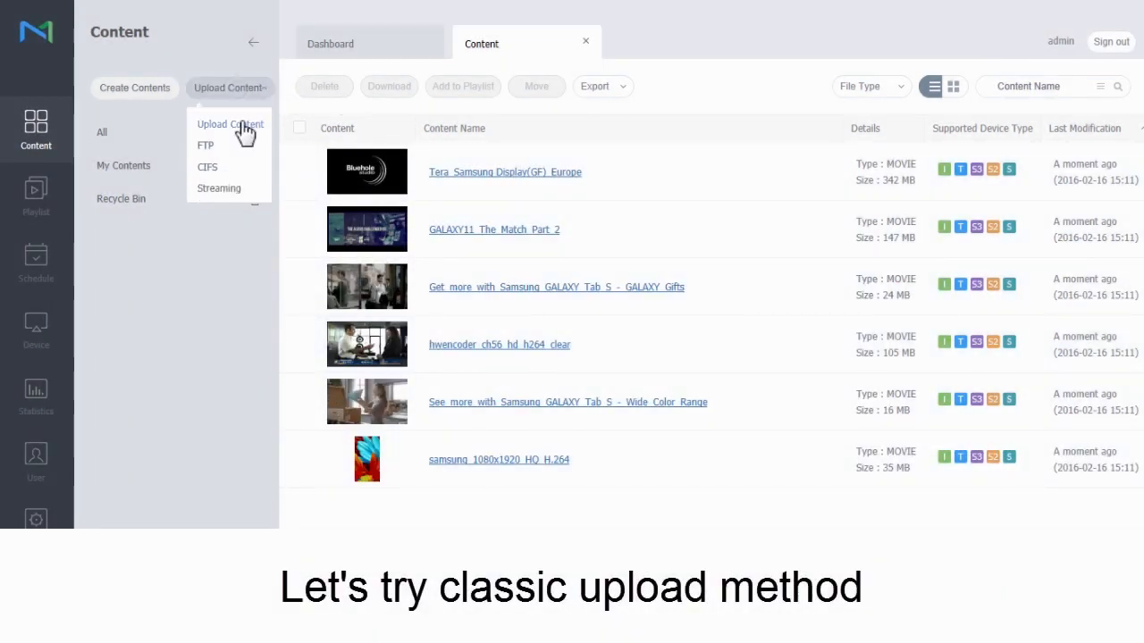
{"action": "left_click", "coordinate": [234, 125]}
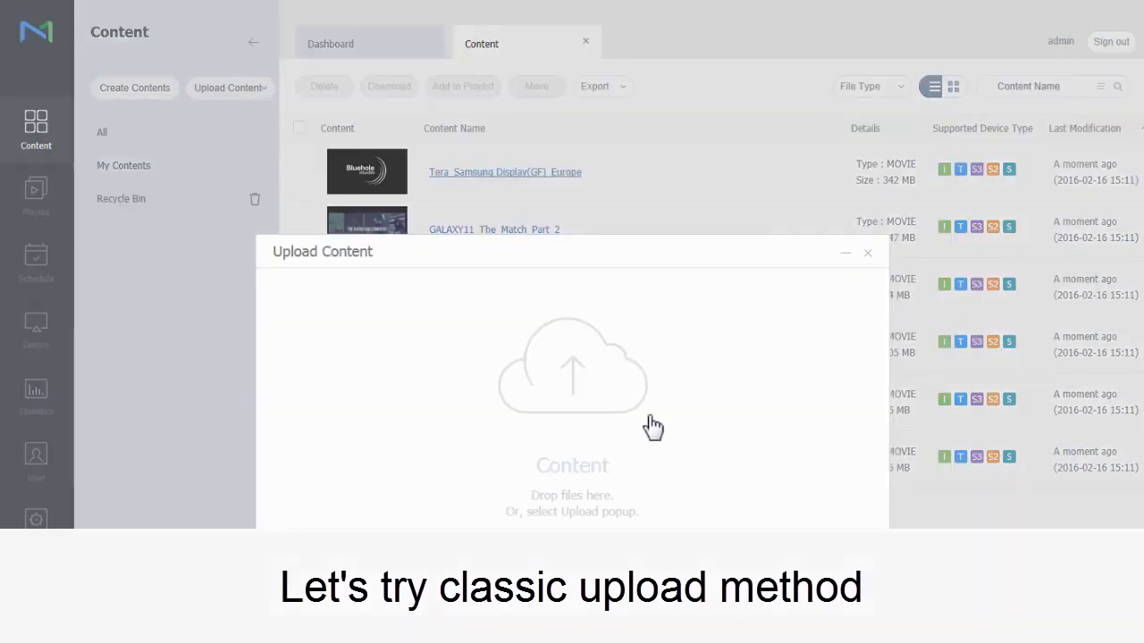
{"action": "left_click", "coordinate": [652, 427]}
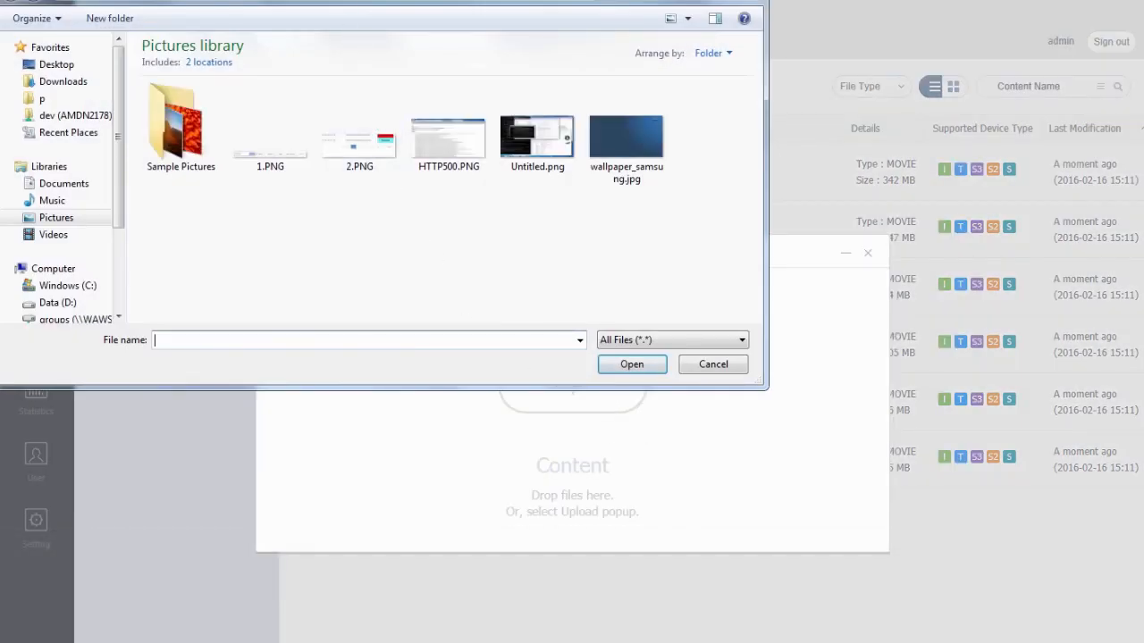
{"action": "left_click_drag", "start_coordinate": [392, 4], "coordinate": [549, 225]}
{"action": "left_click", "coordinate": [217, 287]}
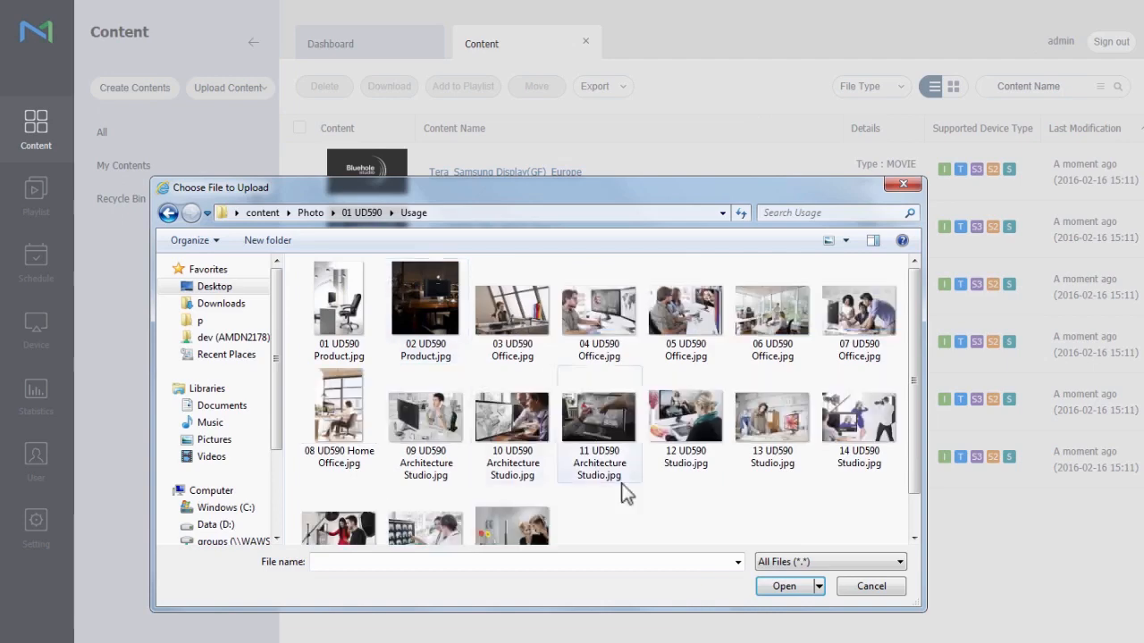
{"action": "key", "text": "ctrl+a"}
{"action": "left_click", "coordinate": [783, 586]}
{"action": "left_click", "coordinate": [715, 367]}
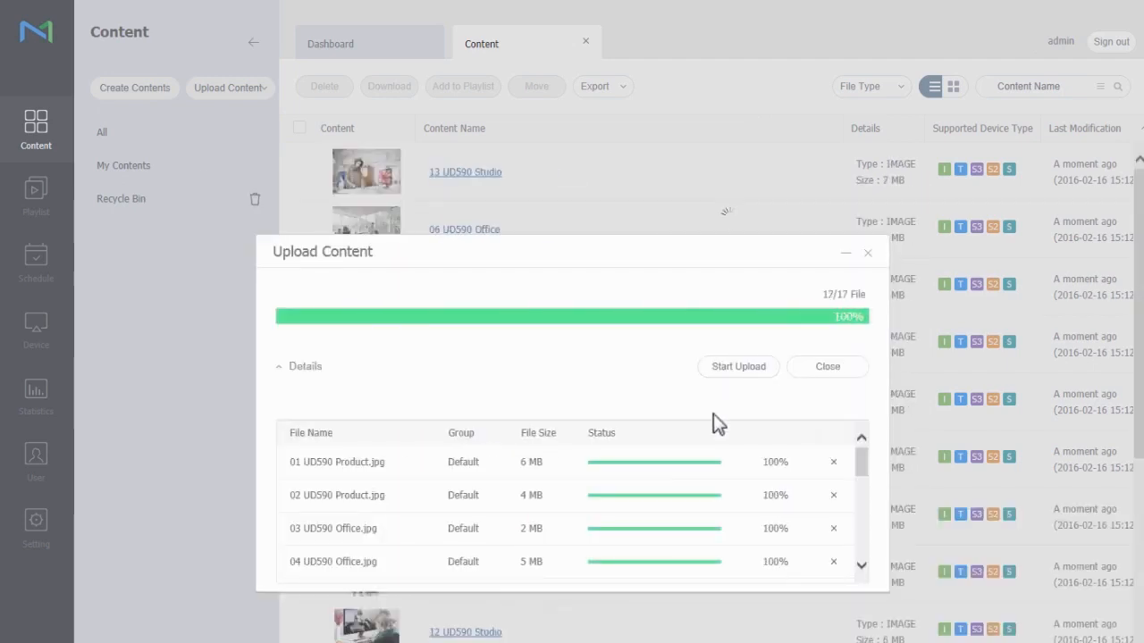
{"action": "left_click", "coordinate": [809, 369]}
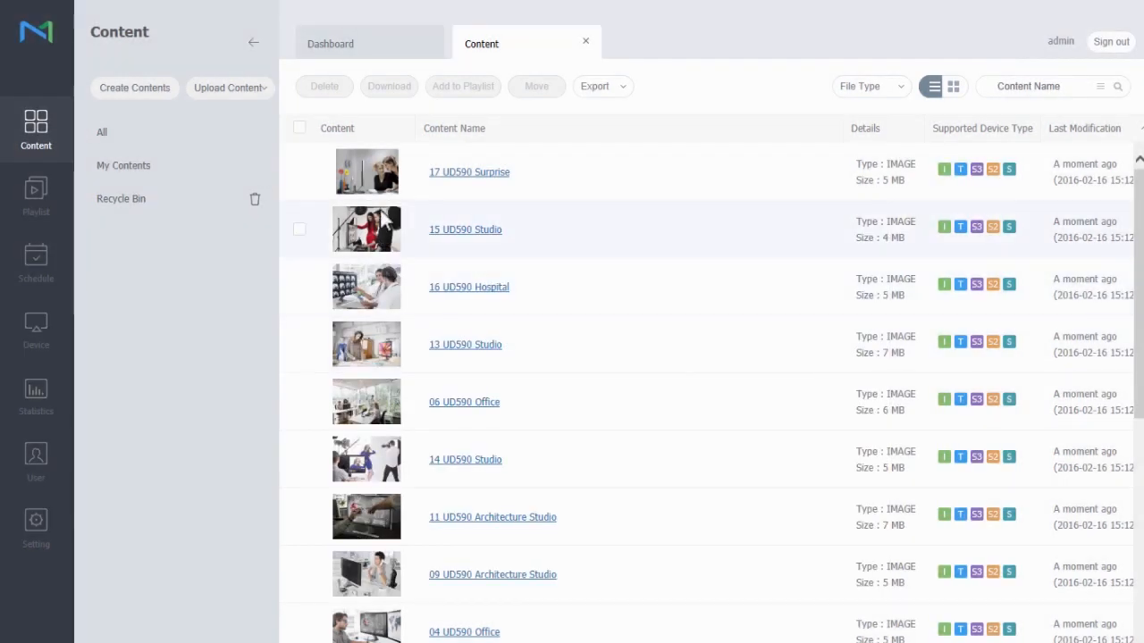
{"action": "left_click", "coordinate": [382, 179]}
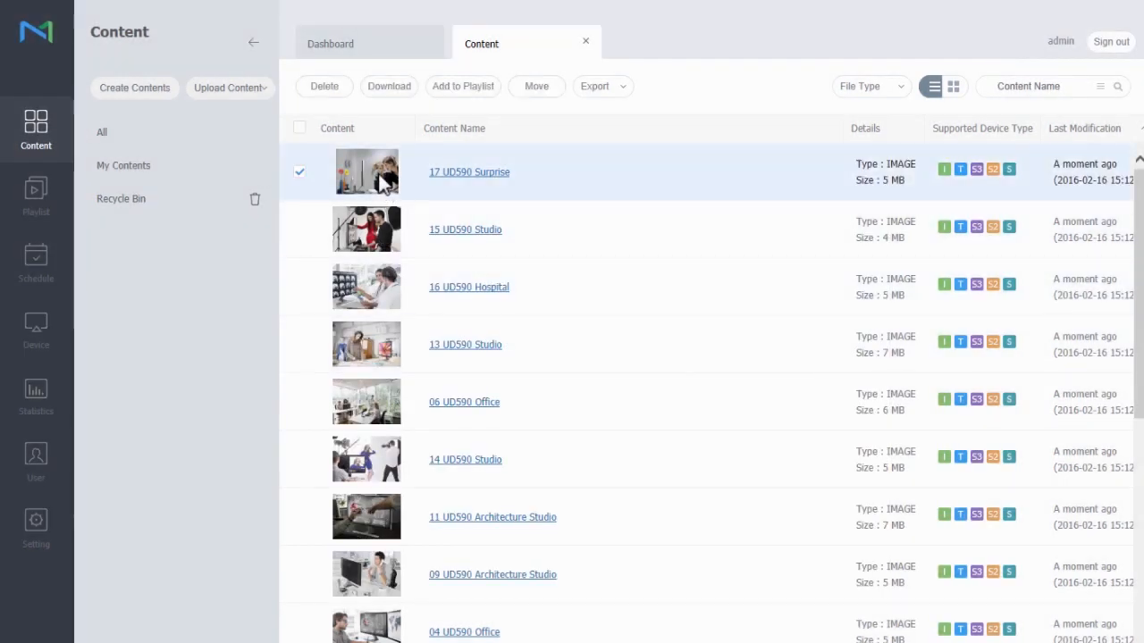
Step: Delete the marked 17 UD590 Surprise, 15 UD590 Studio and 16 UD590 Hospital images
{"action": "left_click", "coordinate": [500, 172]}
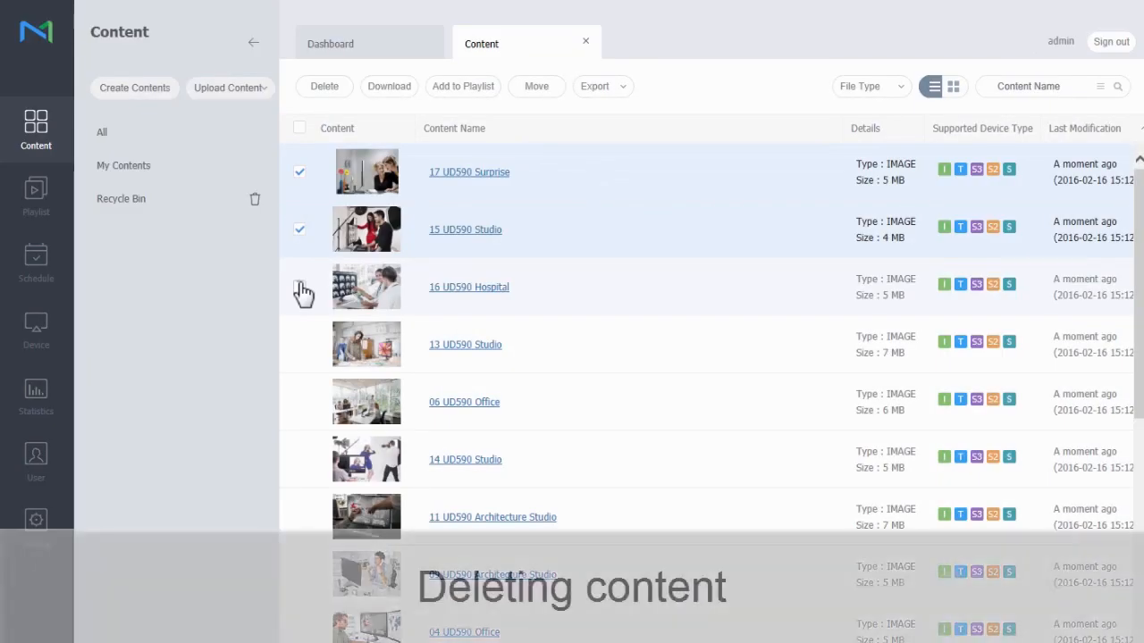
{"action": "left_click", "coordinate": [300, 287]}
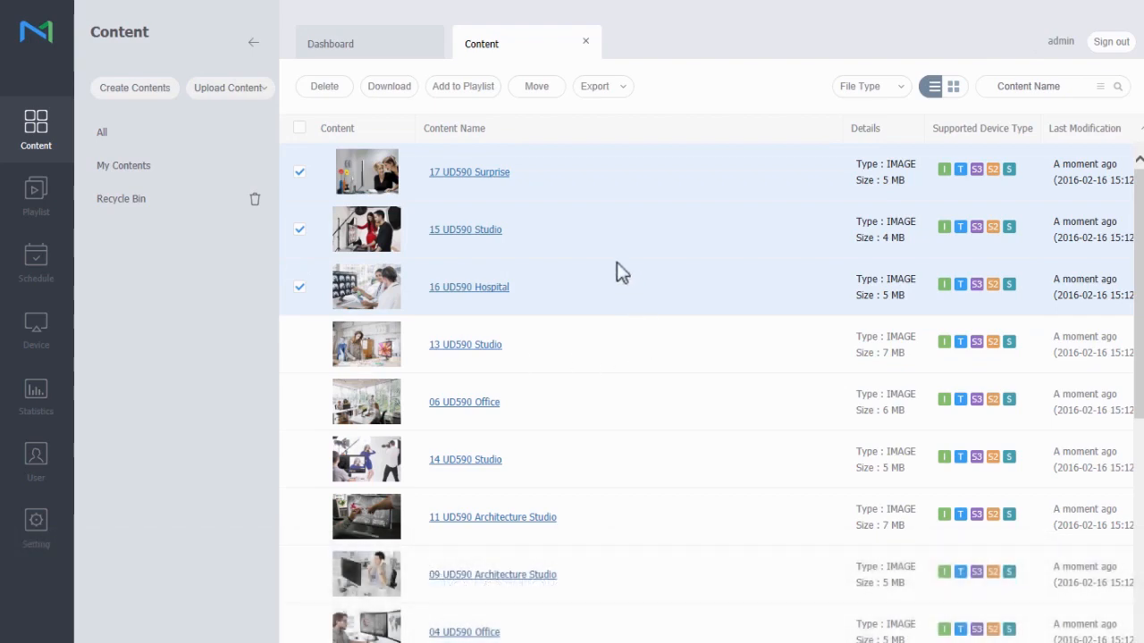
{"action": "left_click", "coordinate": [334, 89]}
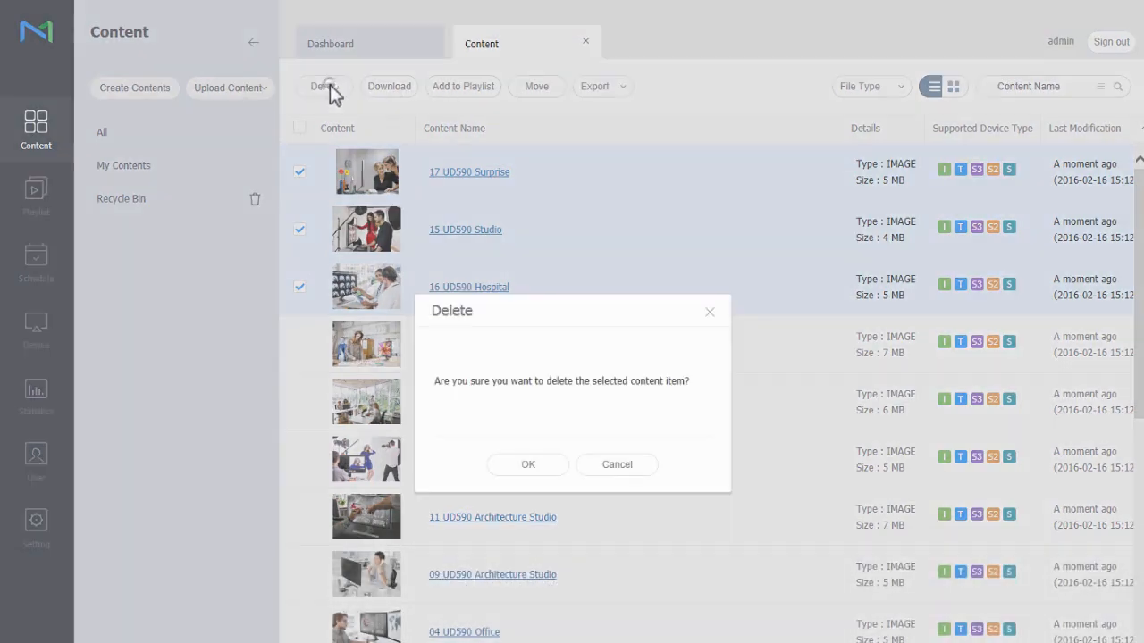
{"action": "left_click", "coordinate": [541, 465]}
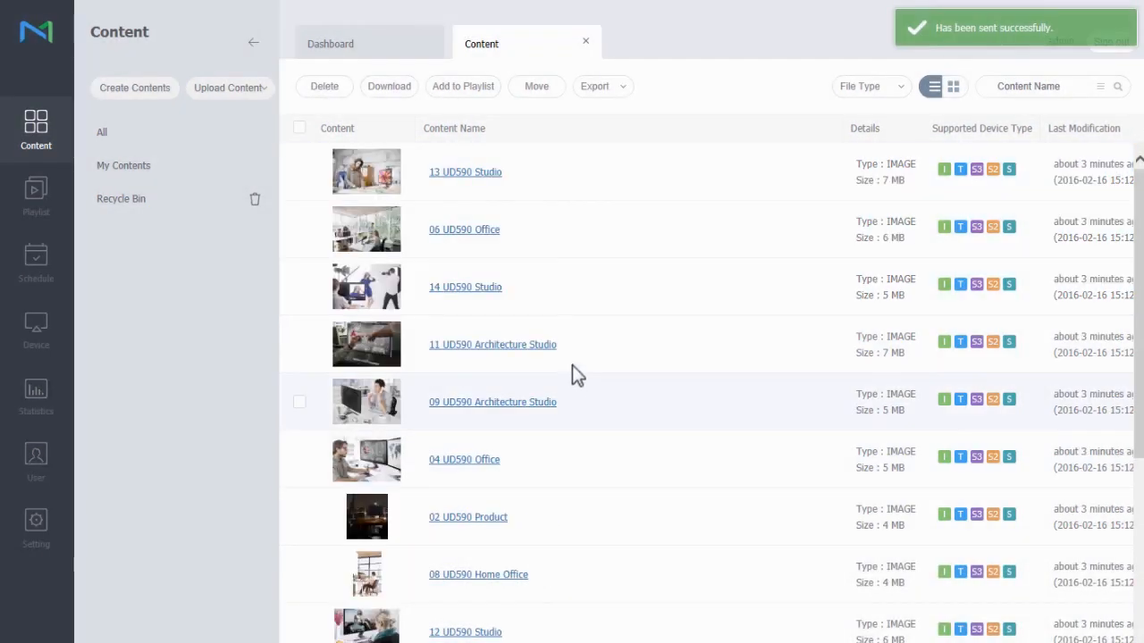
{"action": "left_click", "coordinate": [898, 90]}
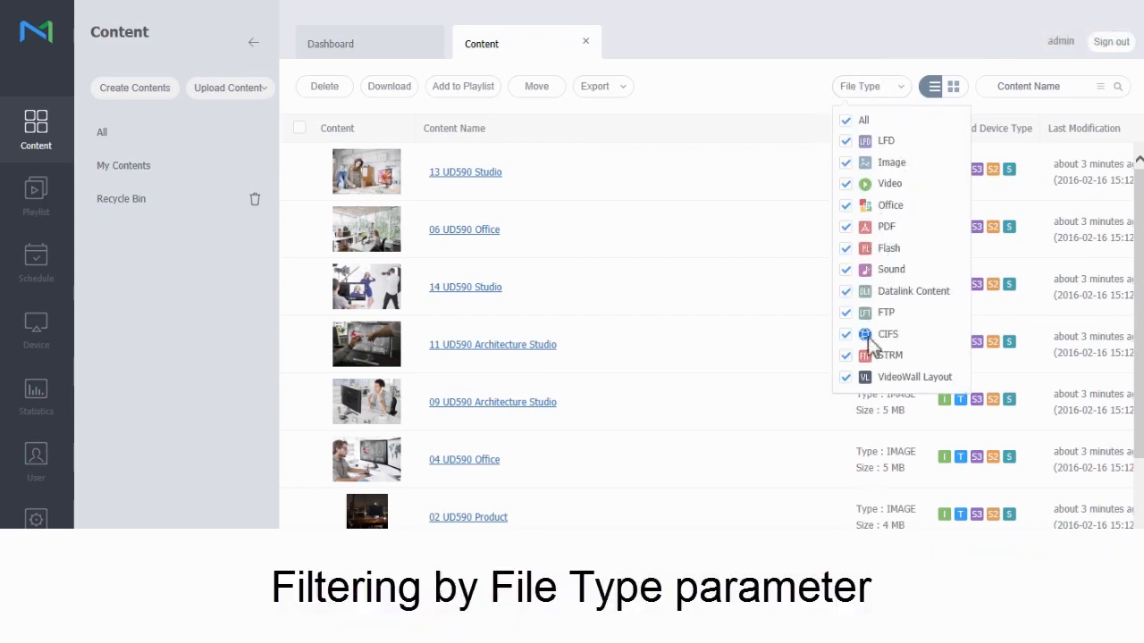
Step: Cycle the file type filter through LFD, Image and Video, then restore All
{"action": "left_click", "coordinate": [847, 121]}
{"action": "left_click", "coordinate": [845, 142]}
{"action": "left_click", "coordinate": [845, 163]}
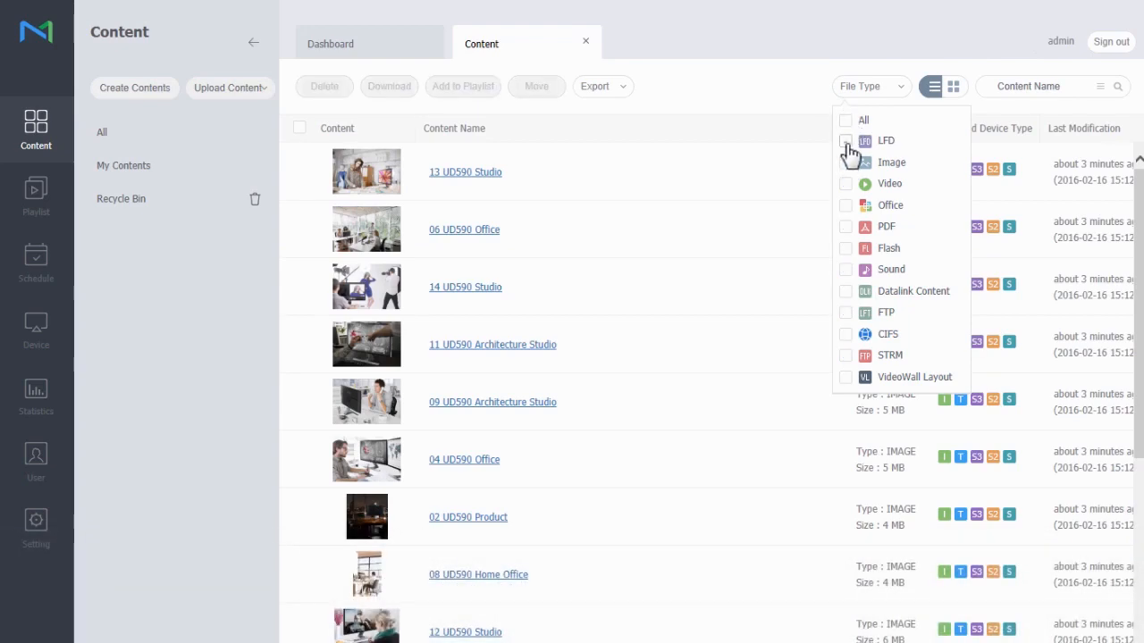
{"action": "left_click", "coordinate": [845, 184]}
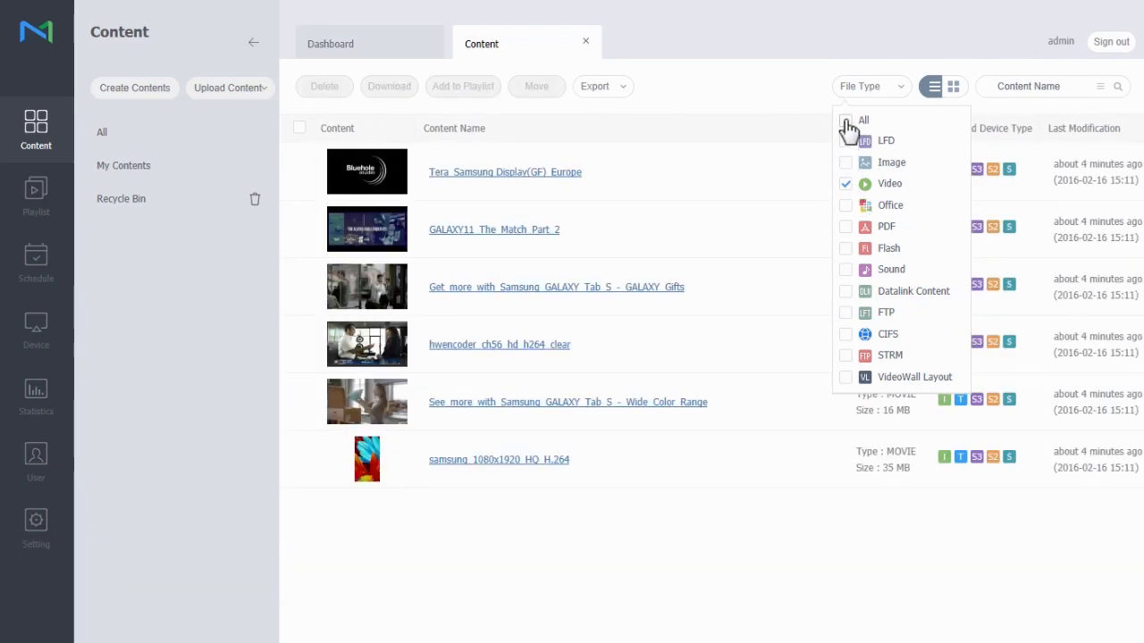
{"action": "left_click", "coordinate": [845, 121]}
{"action": "left_click", "coordinate": [788, 79]}
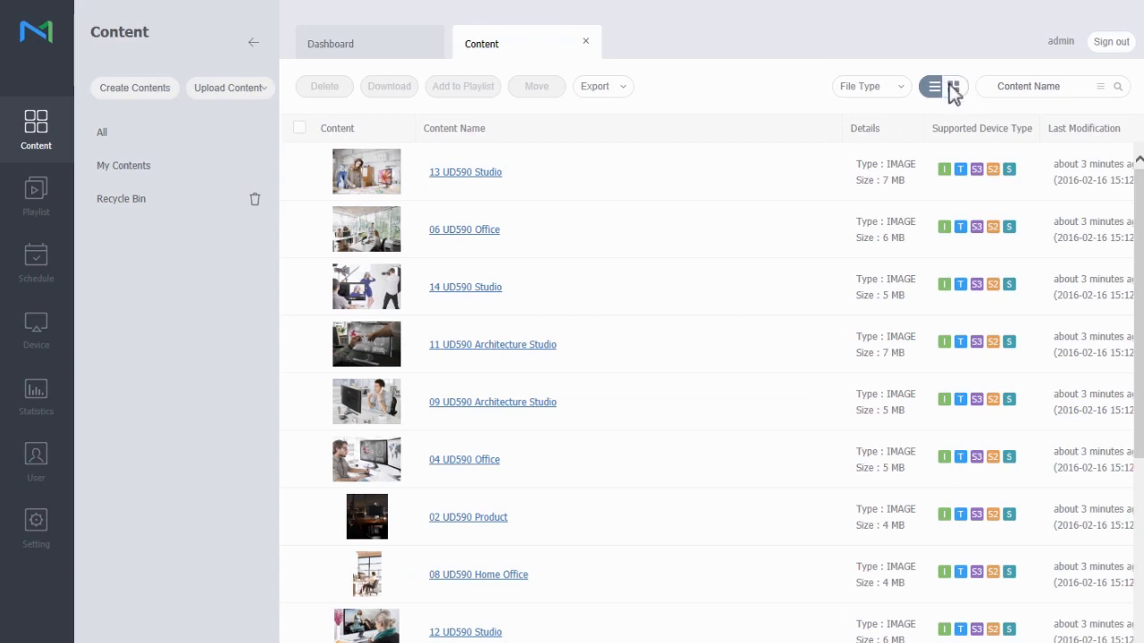
Step: Switch to thumbnail grid view and mark six items, including 04 UD590 Office and GALAXY11
{"action": "left_click", "coordinate": [951, 86]}
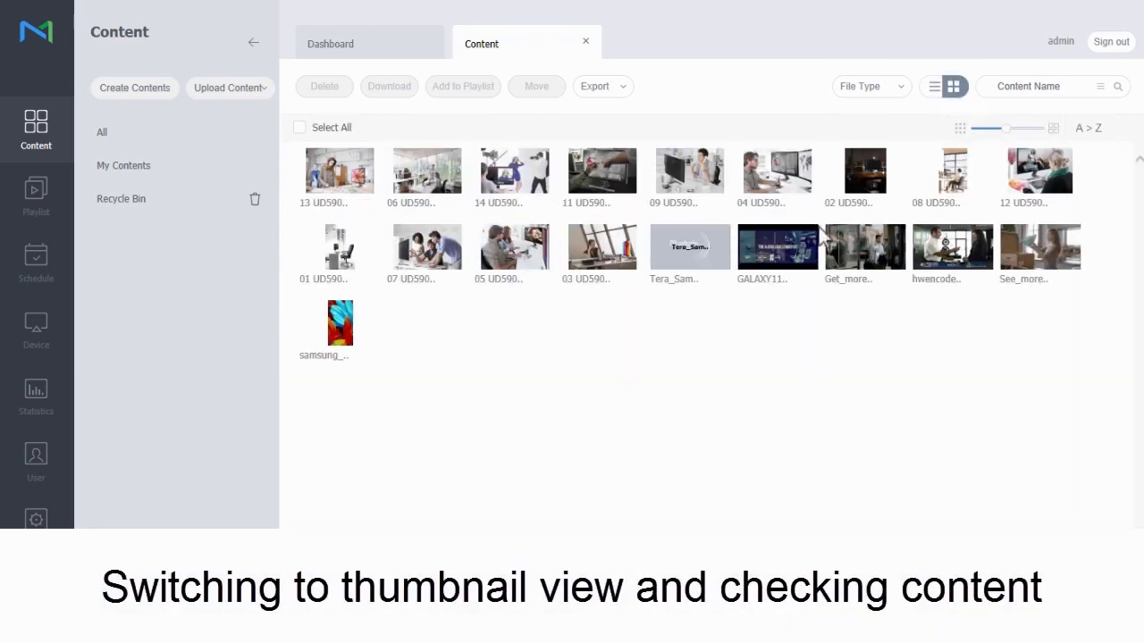
{"action": "left_click", "coordinate": [871, 172]}
{"action": "left_click", "coordinate": [792, 183]}
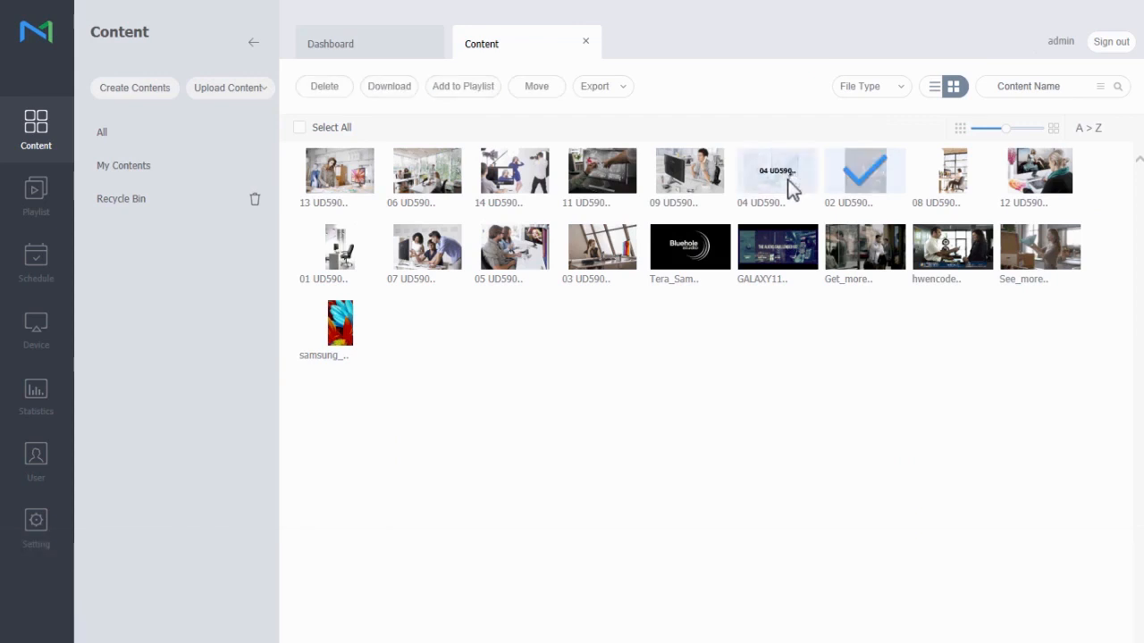
{"action": "left_click", "coordinate": [685, 172]}
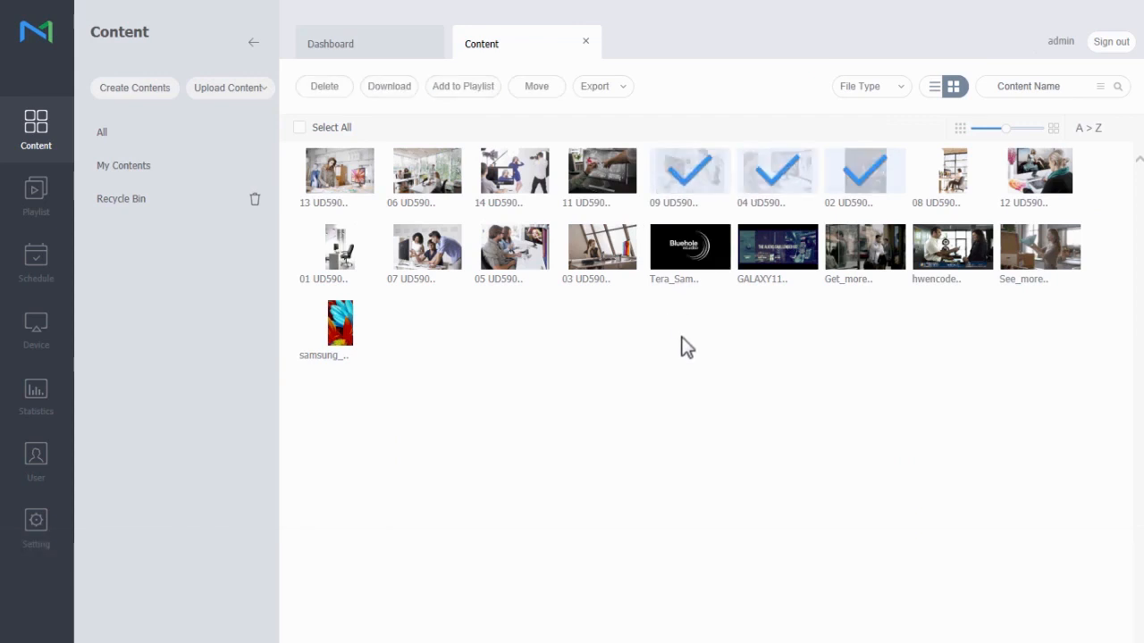
{"action": "left_click", "coordinate": [719, 261]}
{"action": "left_click", "coordinate": [780, 253]}
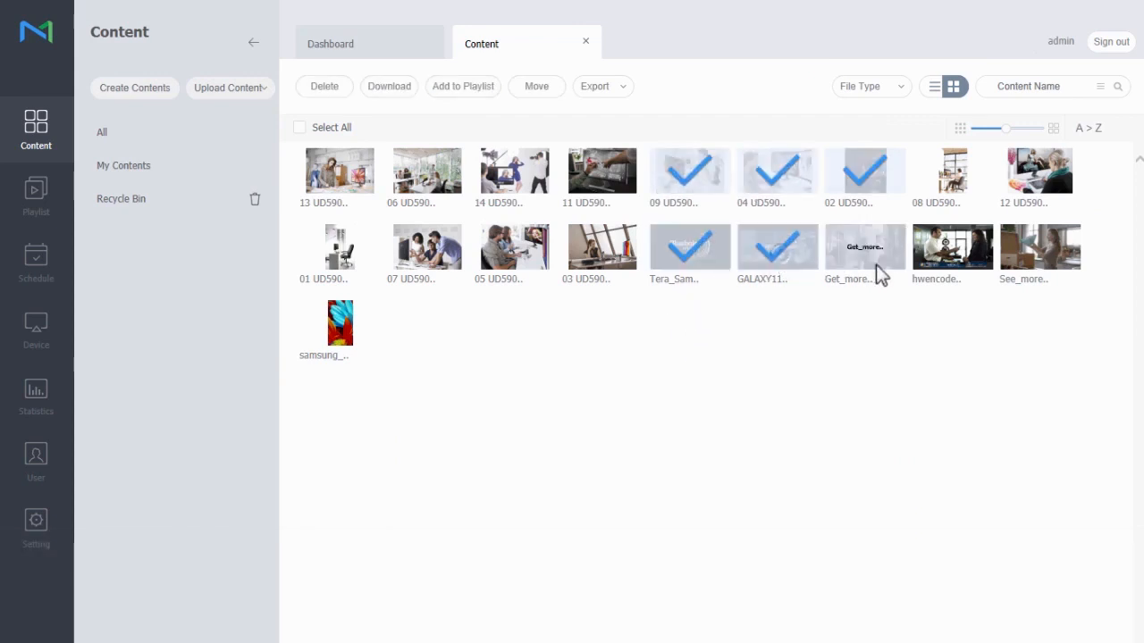
{"action": "left_click", "coordinate": [867, 253]}
Step: Search the content library by the name 'samsung'
{"action": "left_click", "coordinate": [1023, 88]}
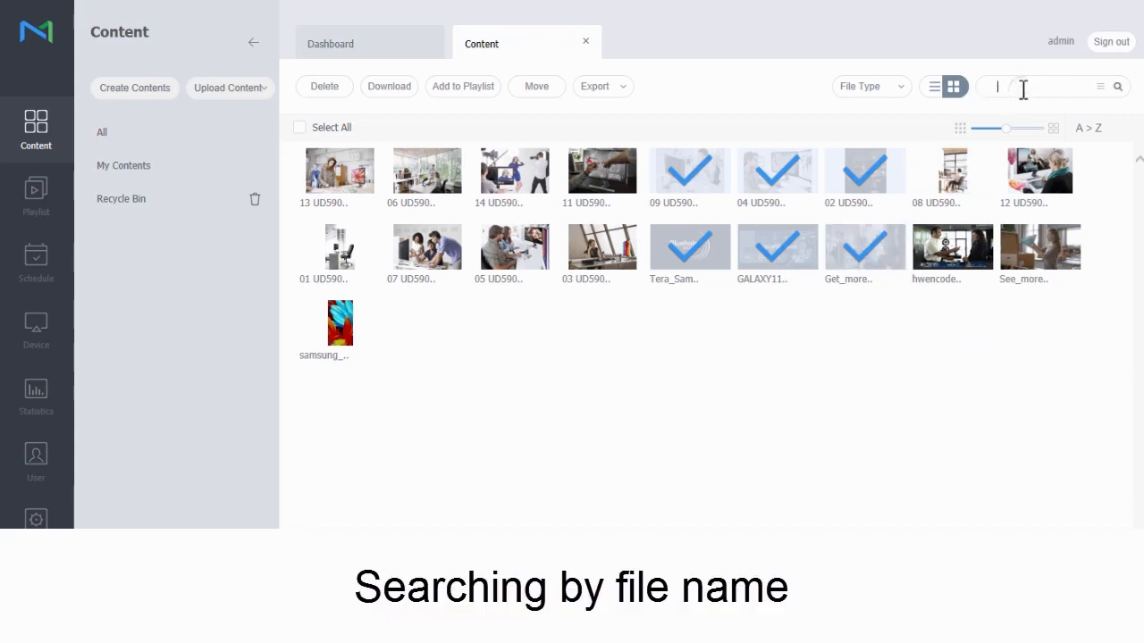
{"action": "type", "text": "samsung"}
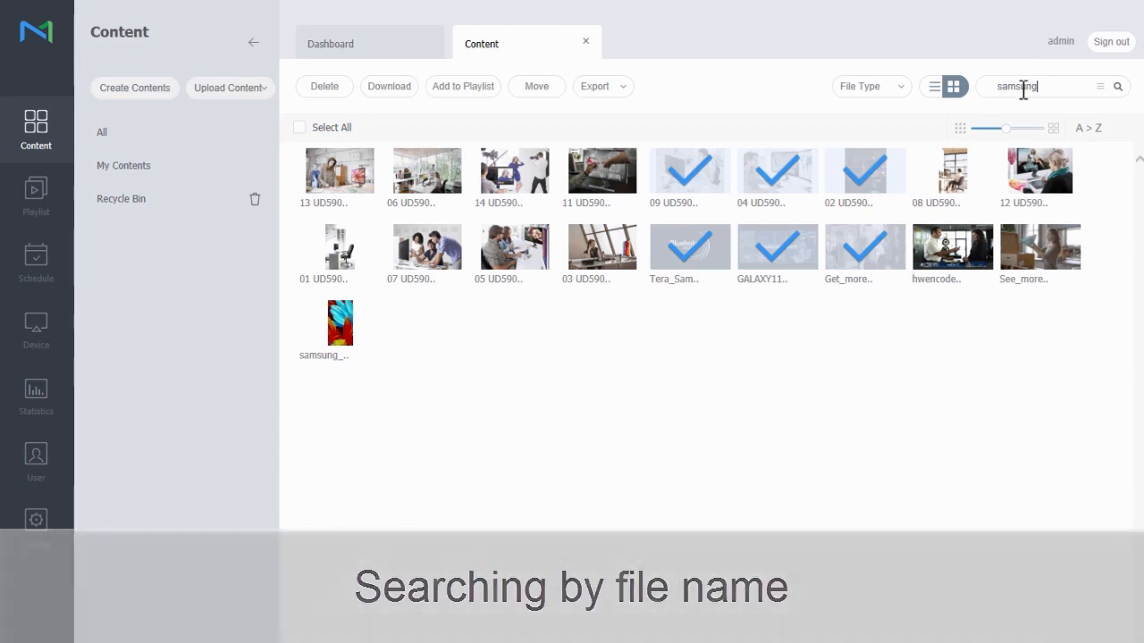
{"action": "key", "text": "Return"}
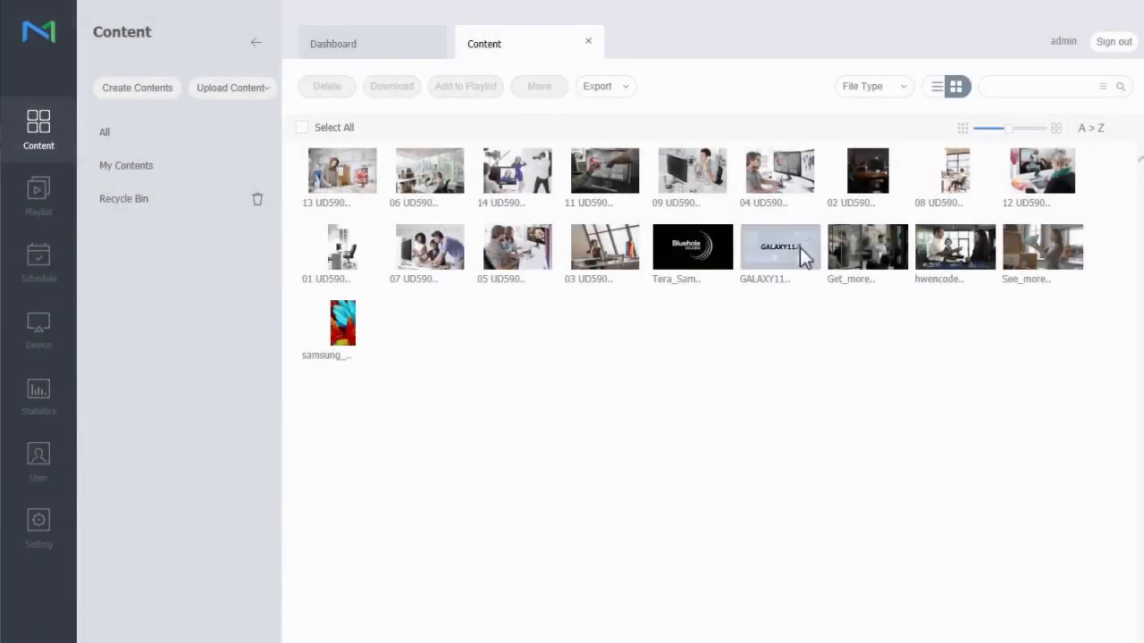
Step: Select the GALAXY promo video, Get more video, and images 04 and 11
{"action": "left_click", "coordinate": [802, 256]}
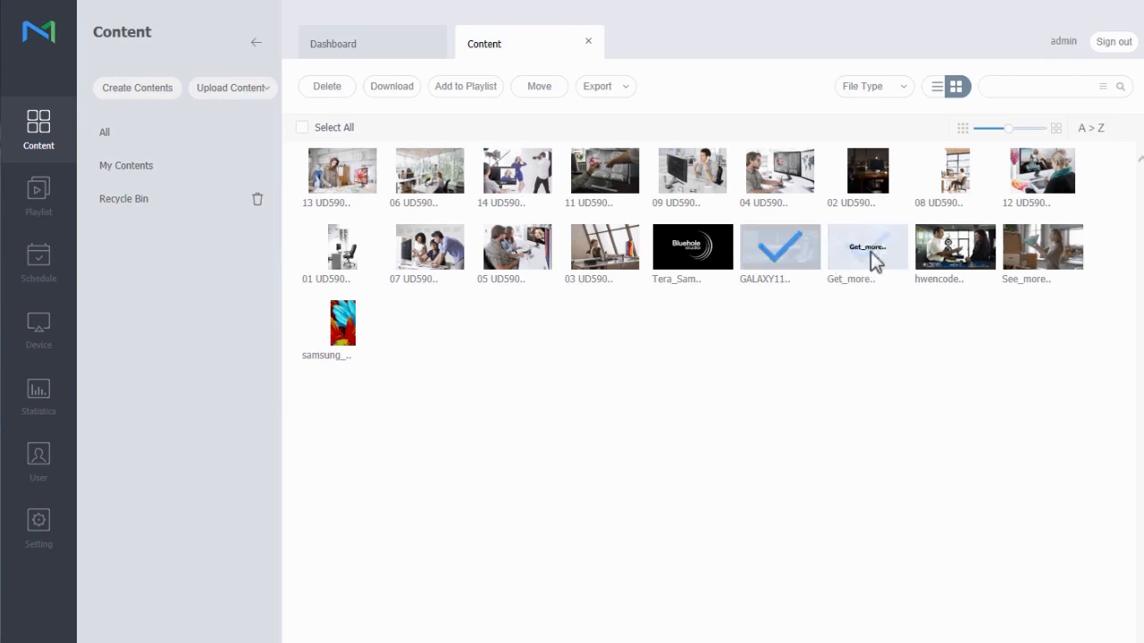
{"action": "left_click", "coordinate": [874, 259]}
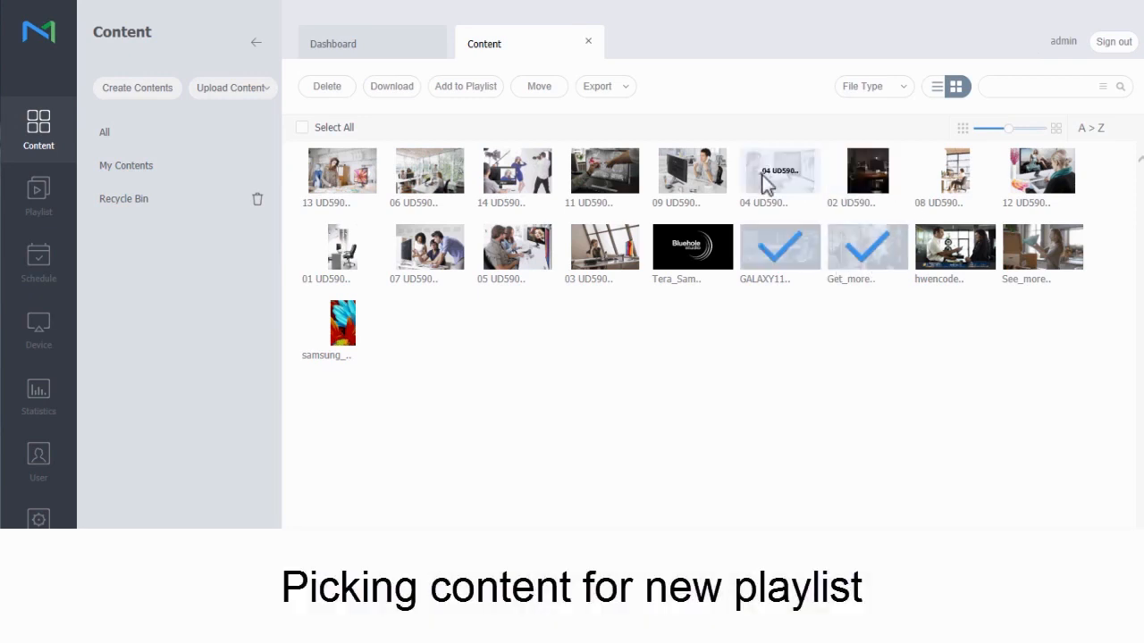
{"action": "left_click", "coordinate": [764, 179]}
{"action": "left_click", "coordinate": [623, 170]}
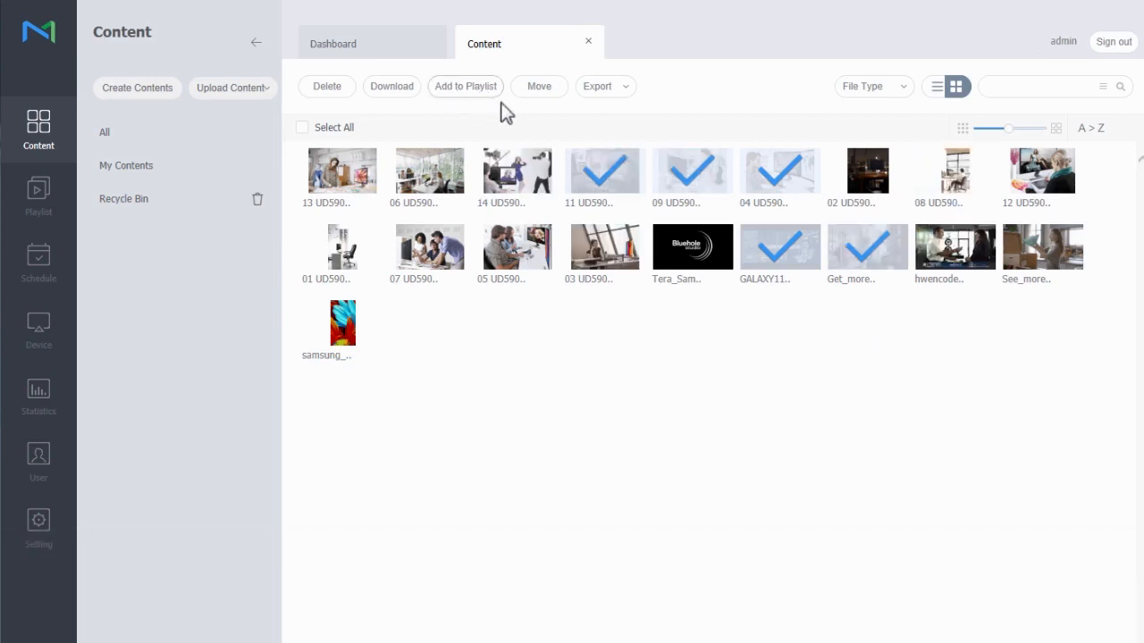
Step: Create a new General playlist from the selection, supporting players up to S3PLAYER
{"action": "left_click", "coordinate": [460, 87]}
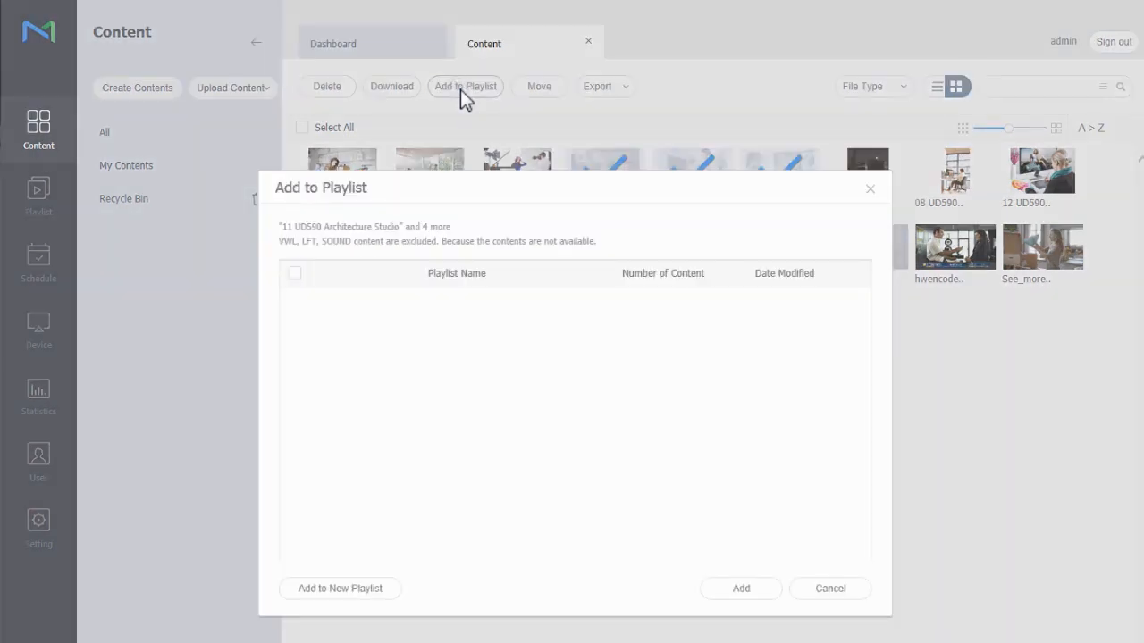
{"action": "left_click", "coordinate": [364, 590]}
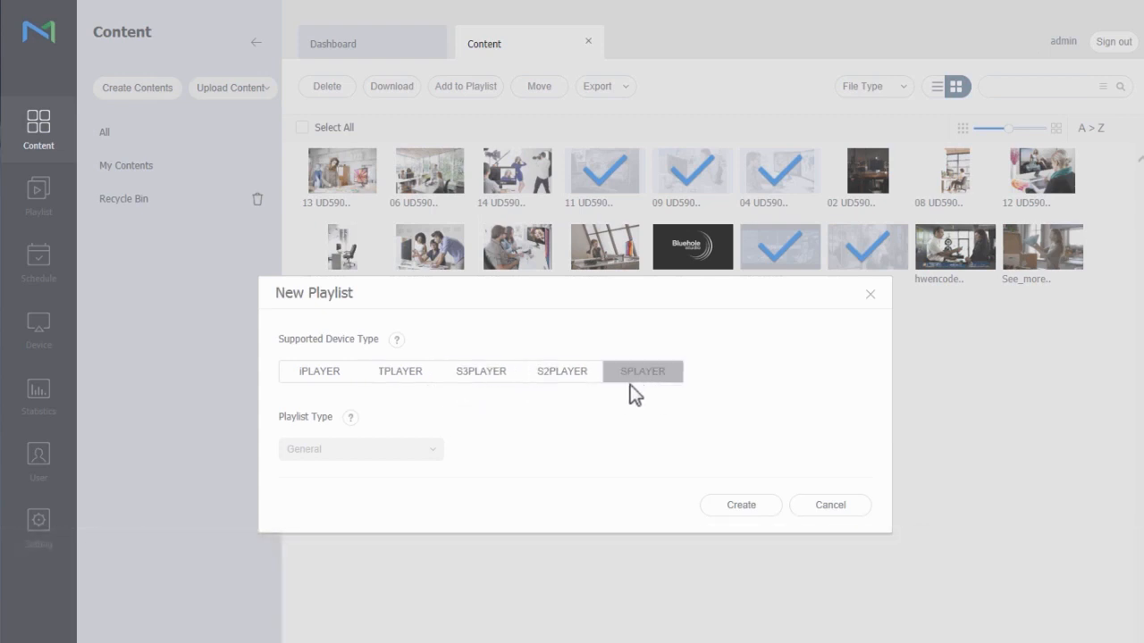
{"action": "left_click", "coordinate": [508, 379]}
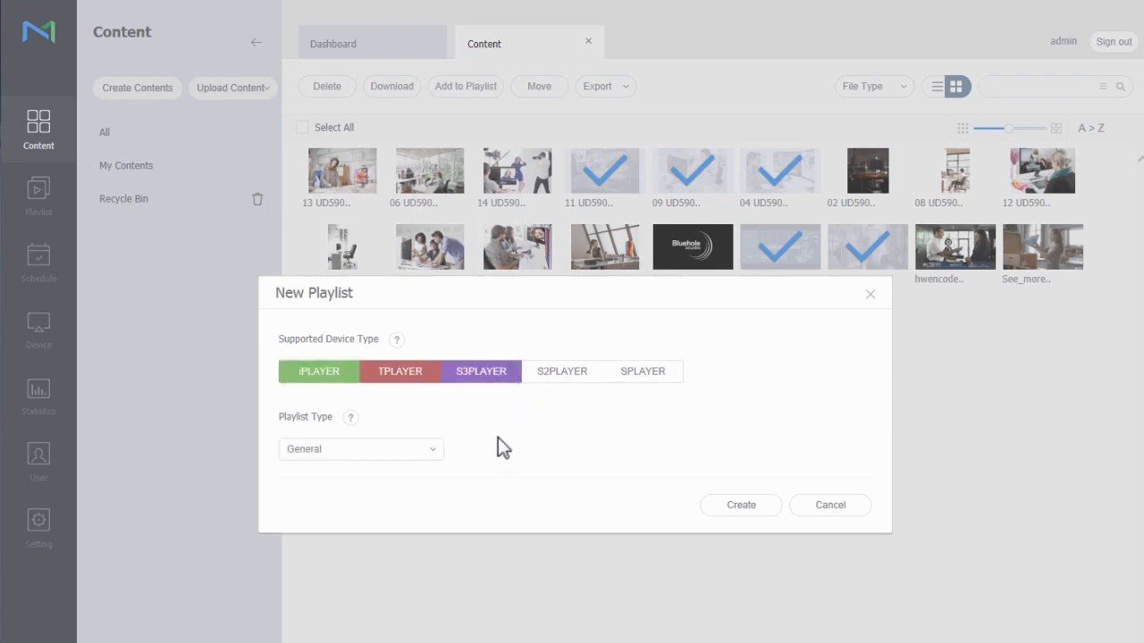
{"action": "mouse_move", "coordinate": [397, 344]}
{"action": "mouse_move", "coordinate": [350, 420]}
{"action": "left_click", "coordinate": [433, 455]}
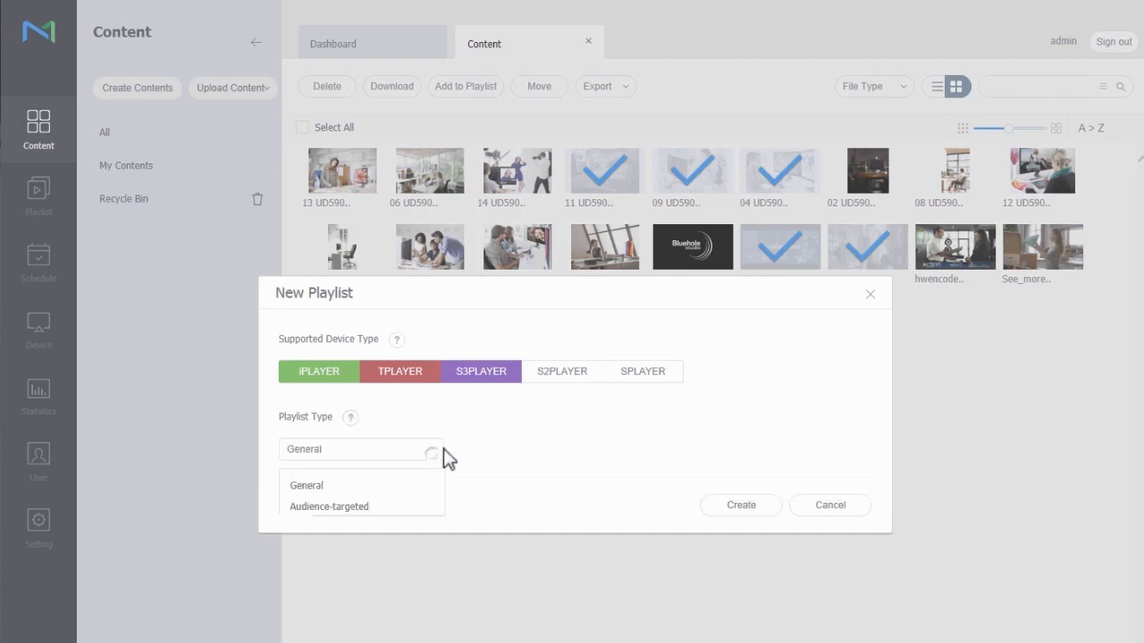
{"action": "left_click", "coordinate": [342, 490]}
{"action": "left_click", "coordinate": [741, 504]}
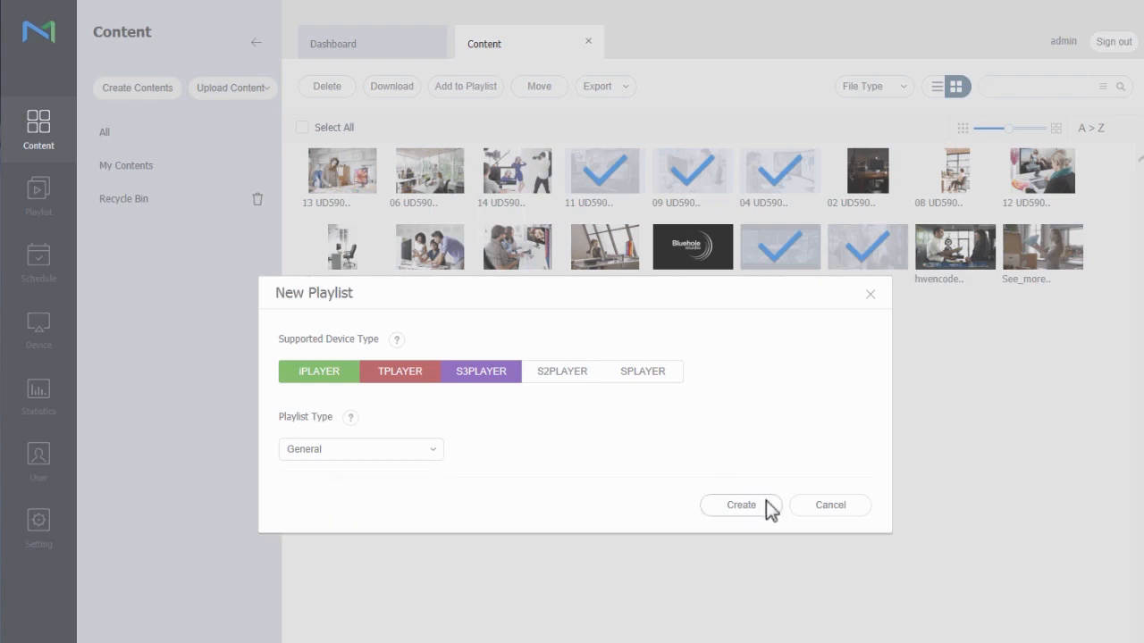
{"action": "left_click", "coordinate": [756, 504]}
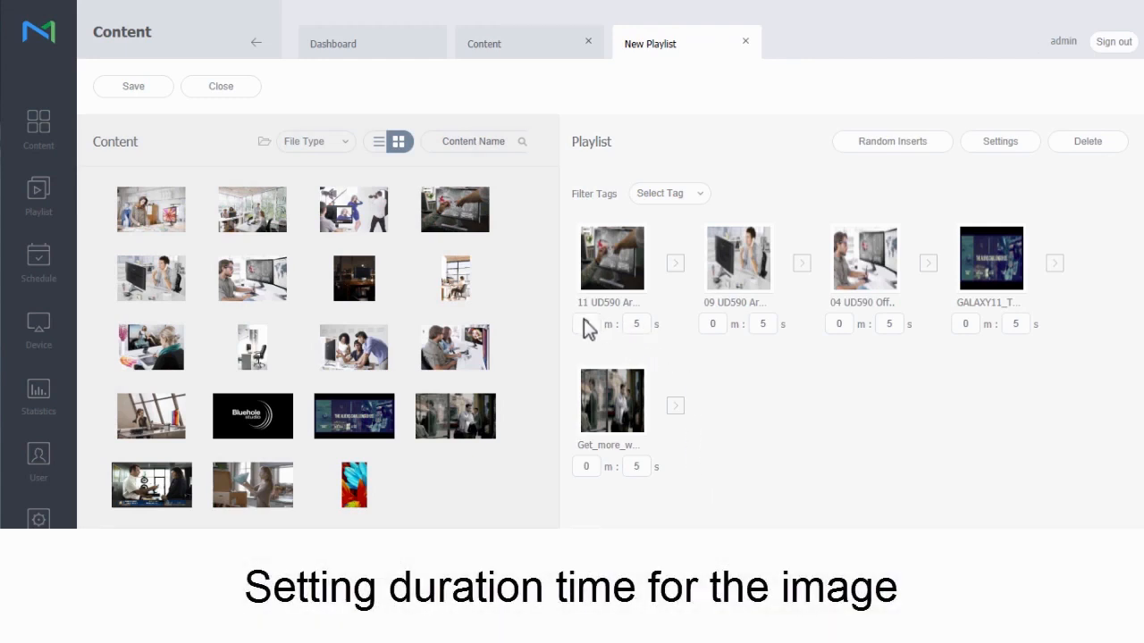
Step: Set the first item's duration to 35 seconds and add a transition before the second item
{"action": "left_click", "coordinate": [585, 324]}
{"action": "left_click", "coordinate": [639, 324]}
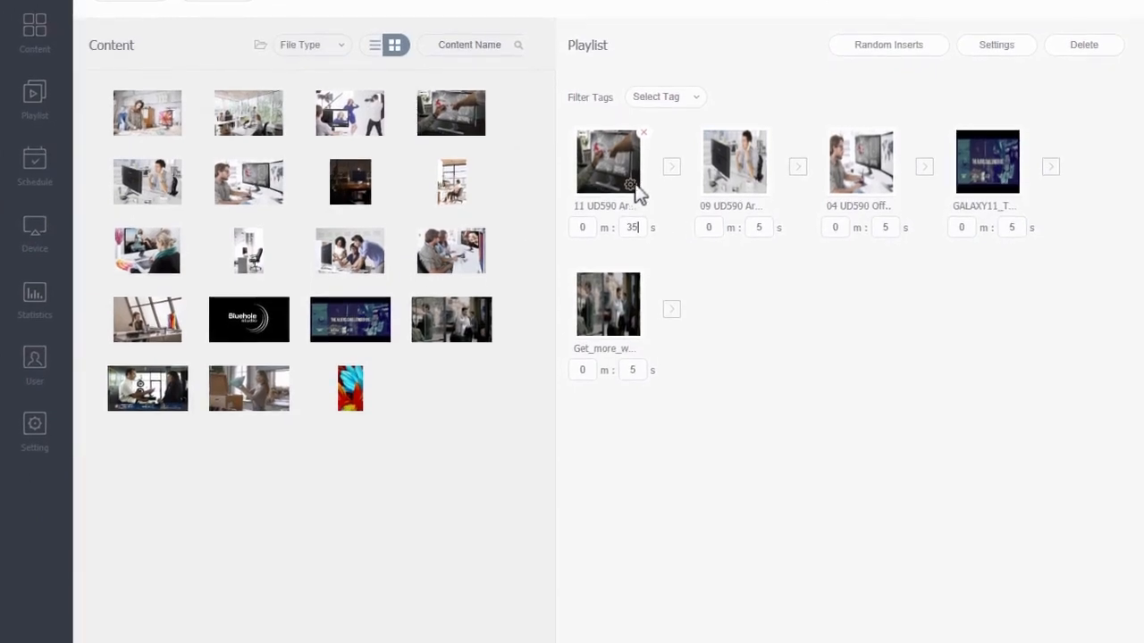
{"action": "left_click", "coordinate": [670, 168]}
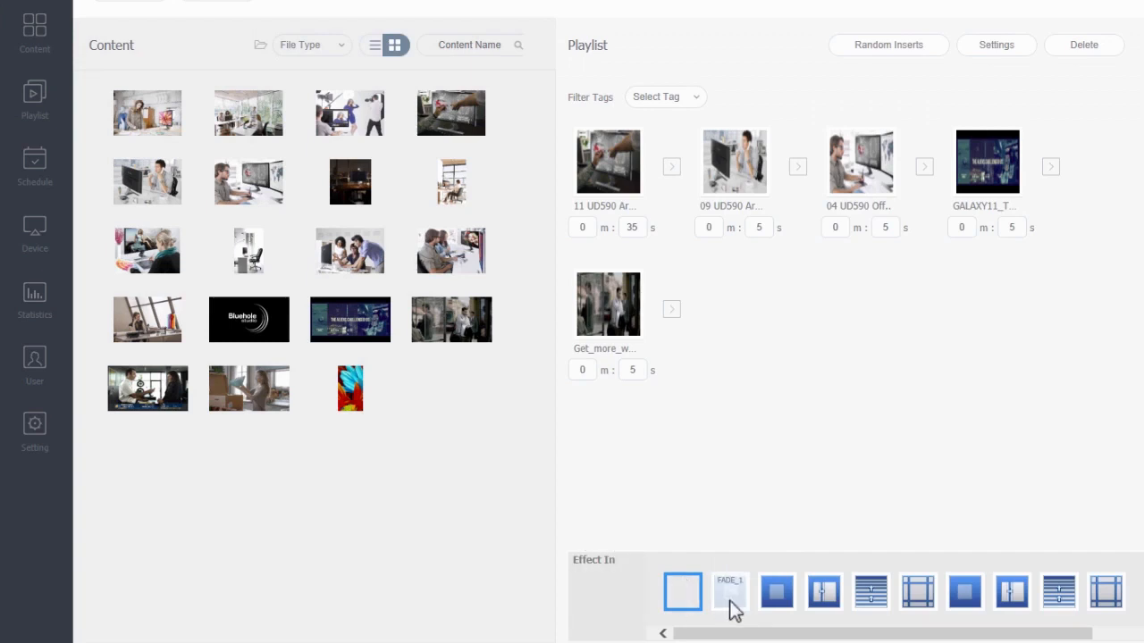
{"action": "left_click_drag", "start_coordinate": [702, 640], "coordinate": [767, 640]}
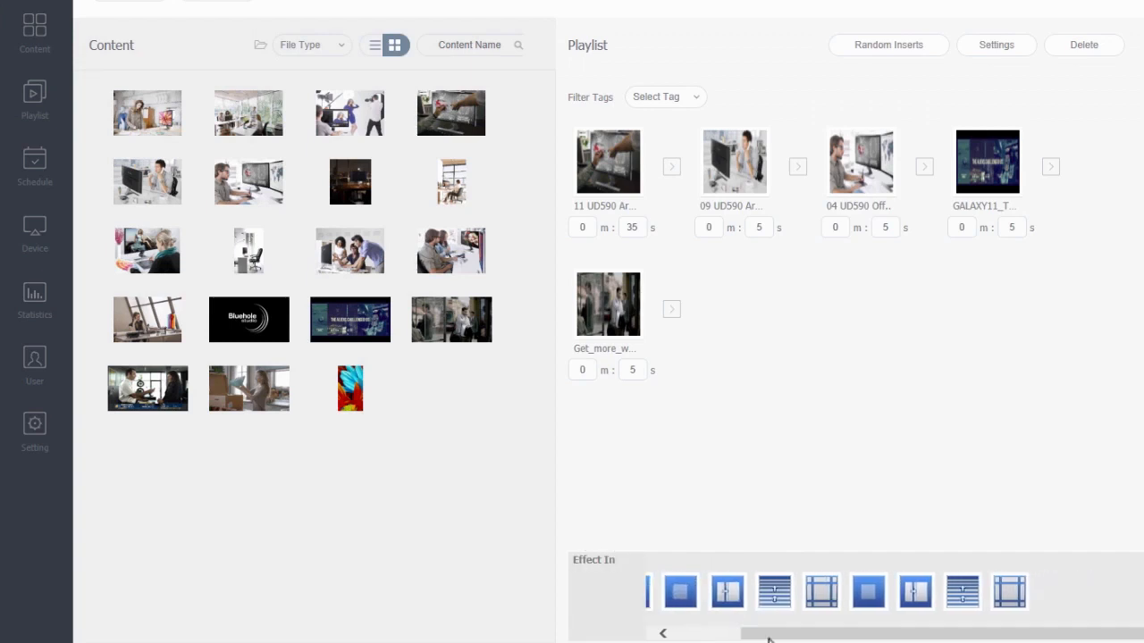
{"action": "left_click", "coordinate": [913, 597]}
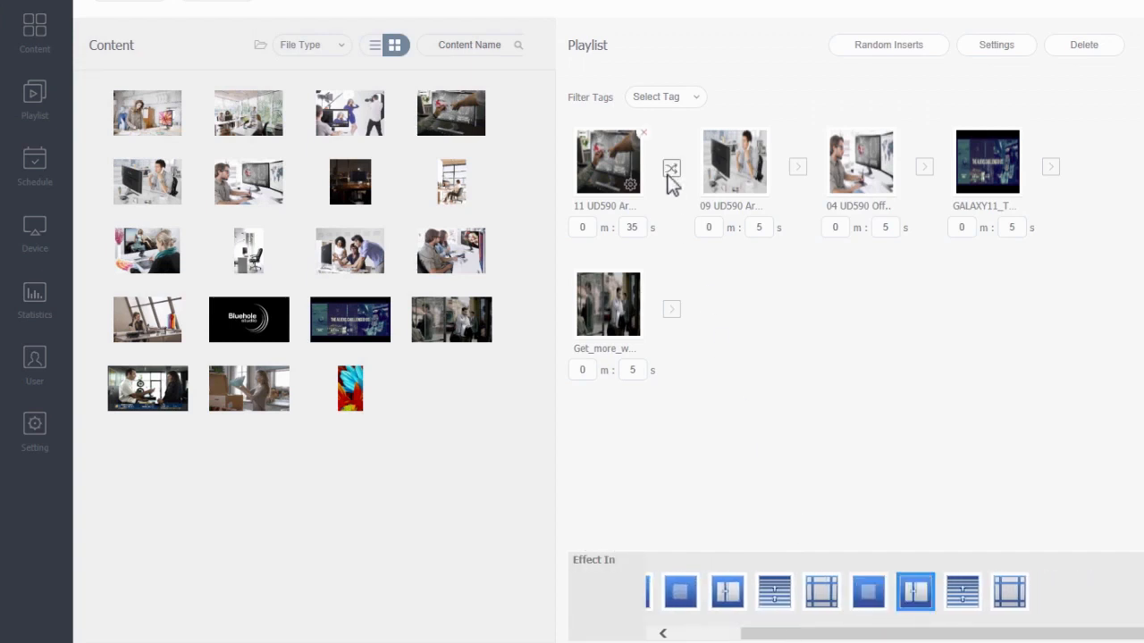
{"action": "left_click", "coordinate": [804, 337]}
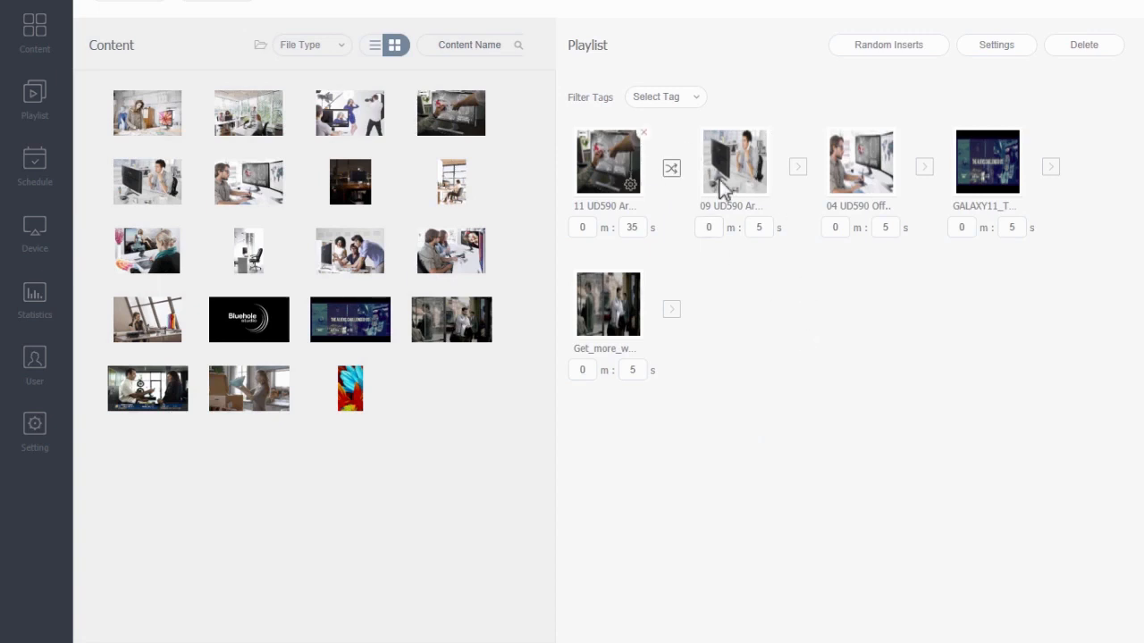
Step: Add a BLIND transition before the third item and open the first item's settings
{"action": "left_click", "coordinate": [794, 170]}
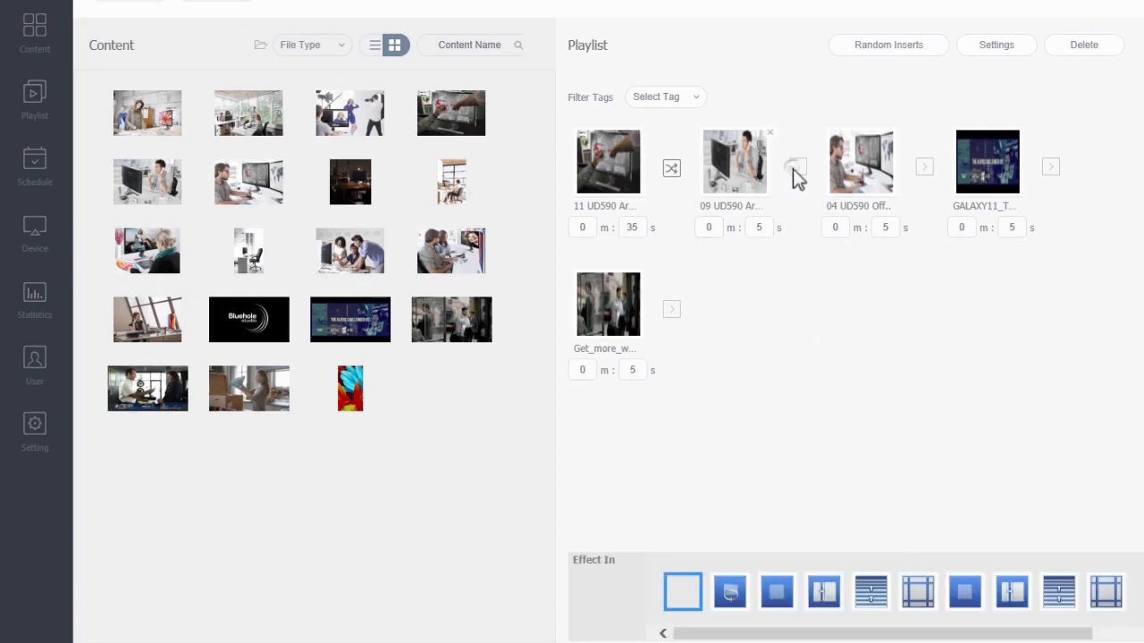
{"action": "left_click", "coordinate": [823, 594]}
{"action": "left_click", "coordinate": [811, 359]}
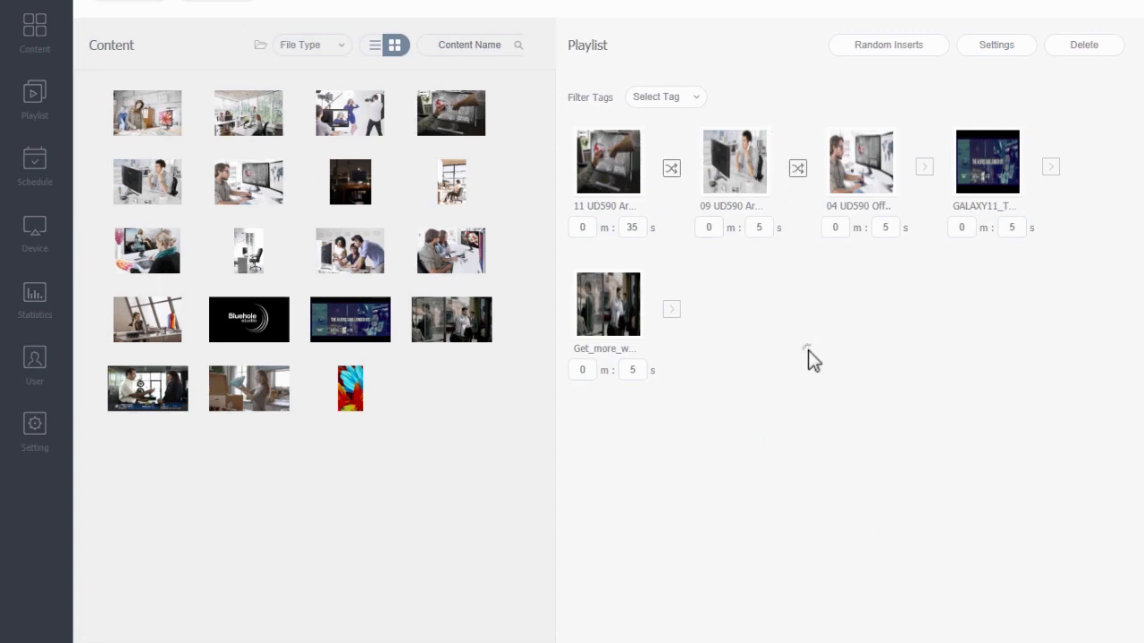
{"action": "double_click", "coordinate": [628, 181]}
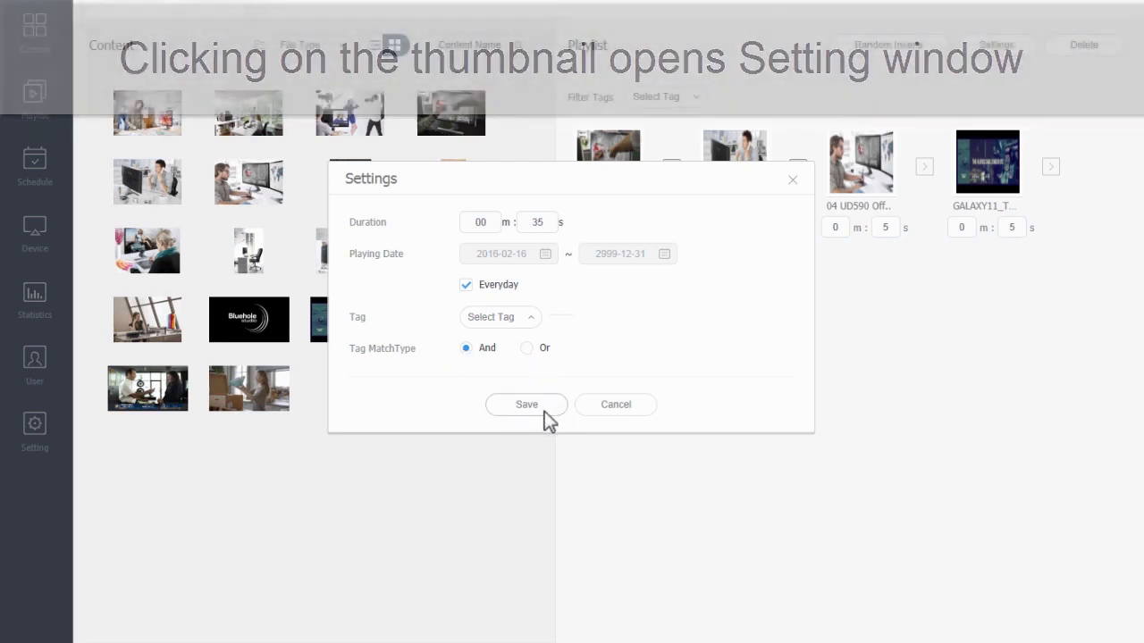
Step: Save the first item's 35-second setting, then reopen its settings and cancel
{"action": "left_click", "coordinate": [543, 409]}
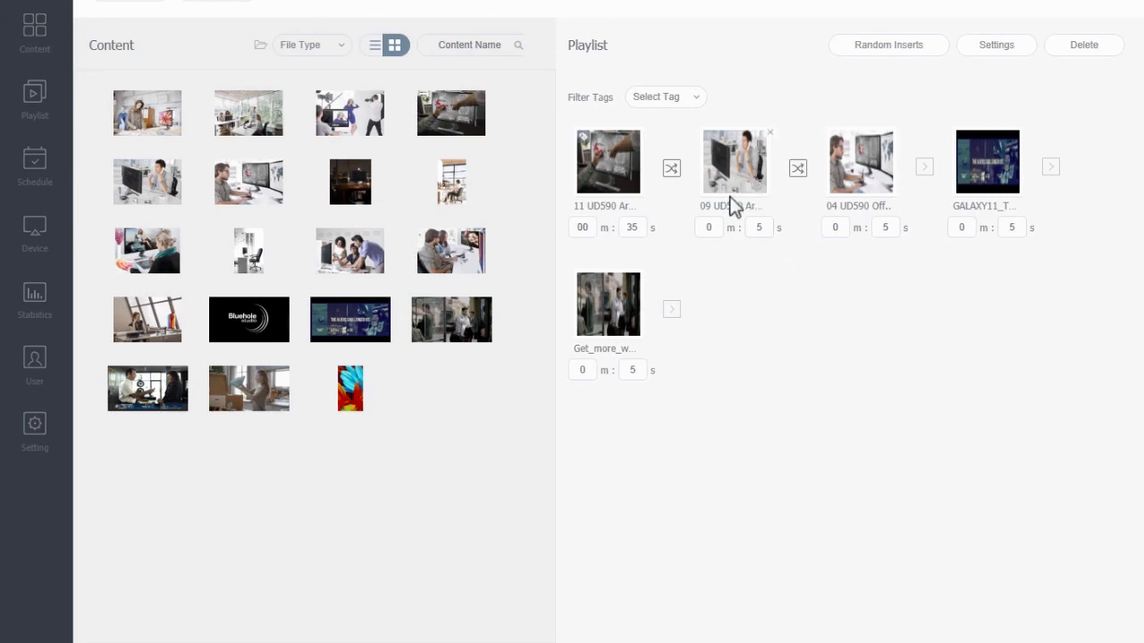
{"action": "left_click", "coordinate": [599, 151]}
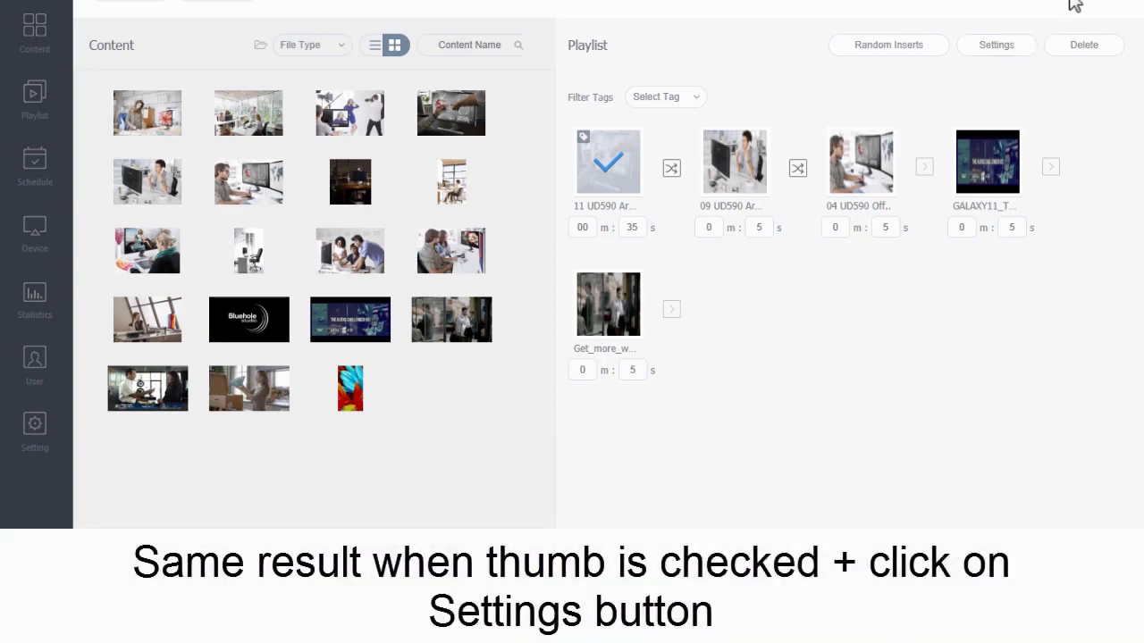
{"action": "left_click", "coordinate": [998, 51]}
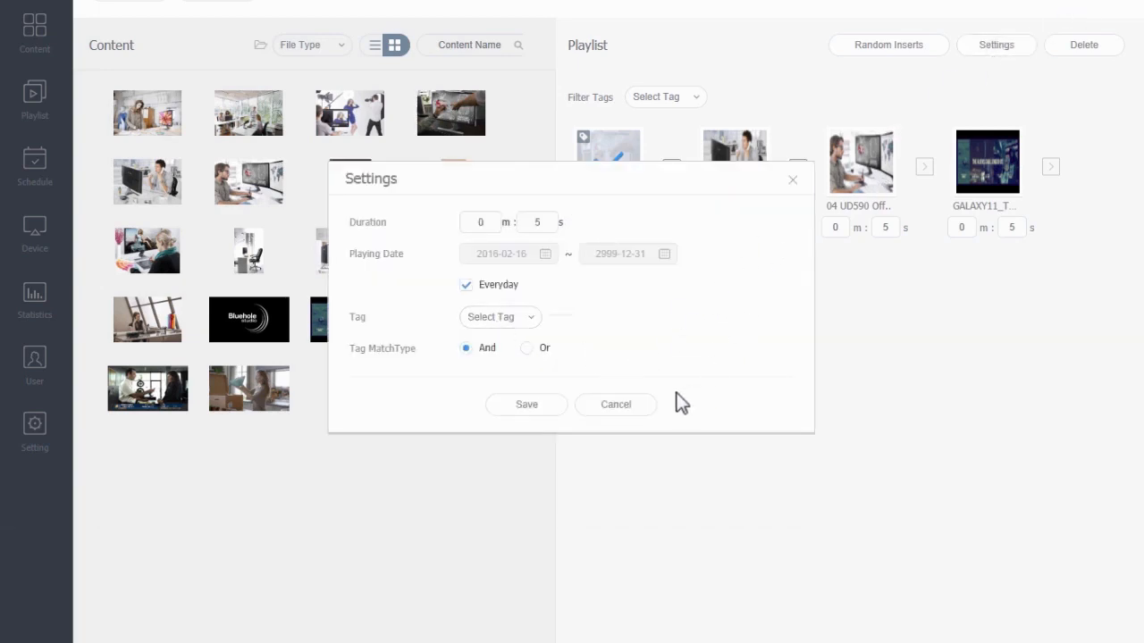
{"action": "left_click", "coordinate": [628, 407]}
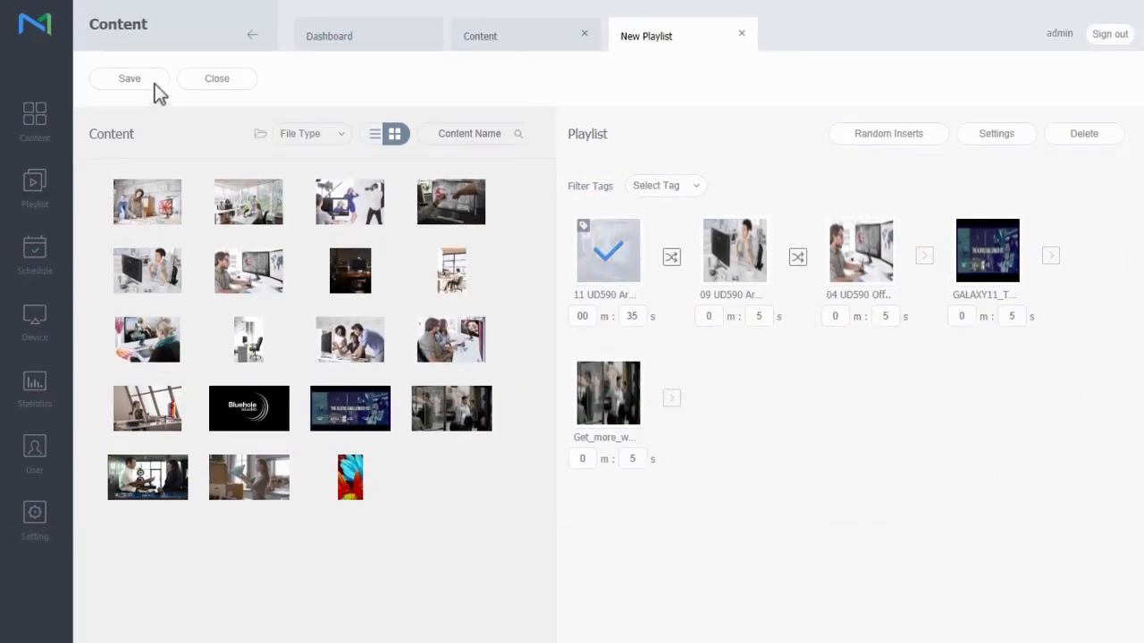
Step: Save the playlist as 'My New Playlist' in the default group with a description
{"action": "left_click", "coordinate": [153, 81]}
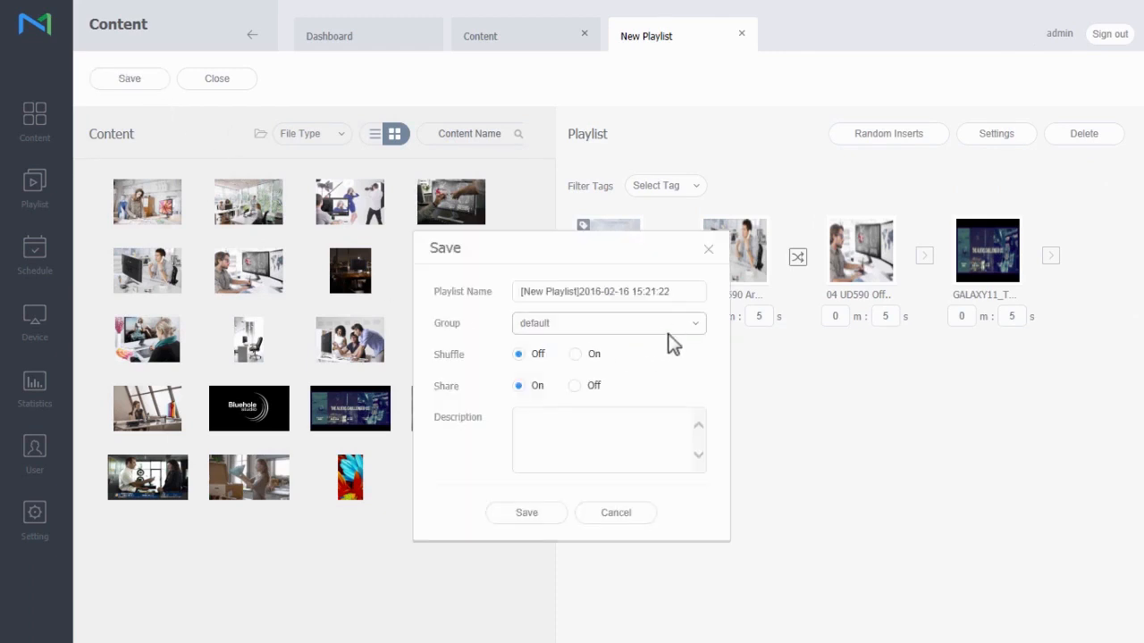
{"action": "left_click_drag", "start_coordinate": [522, 293], "coordinate": [679, 281]}
{"action": "type", "text": "My New Playlist"}
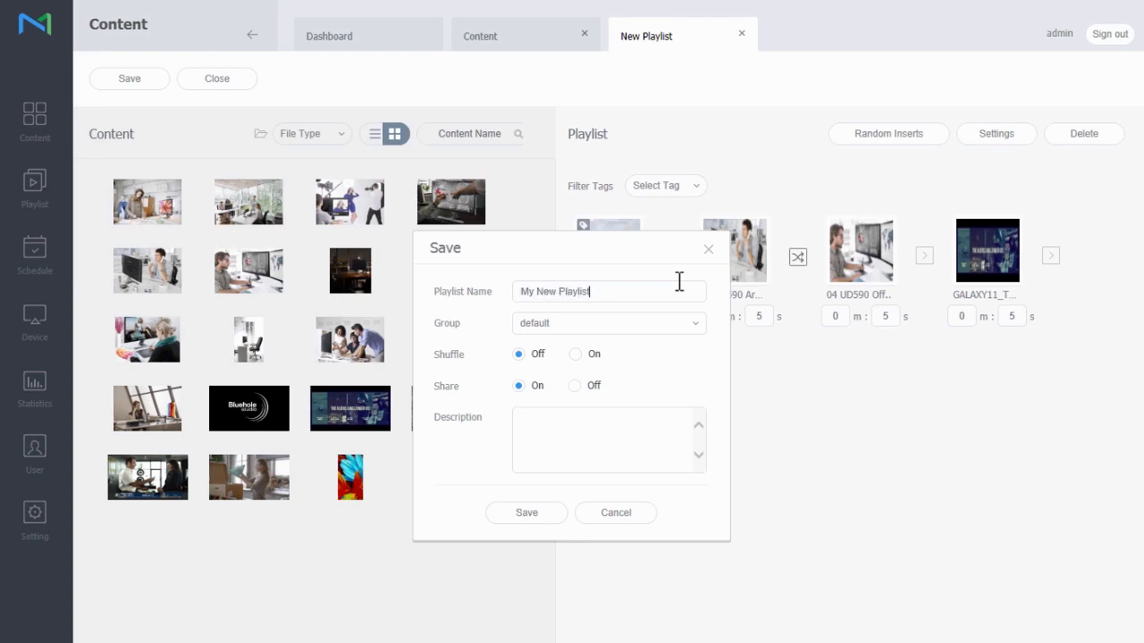
{"action": "left_click", "coordinate": [548, 329]}
{"action": "left_click", "coordinate": [470, 230]}
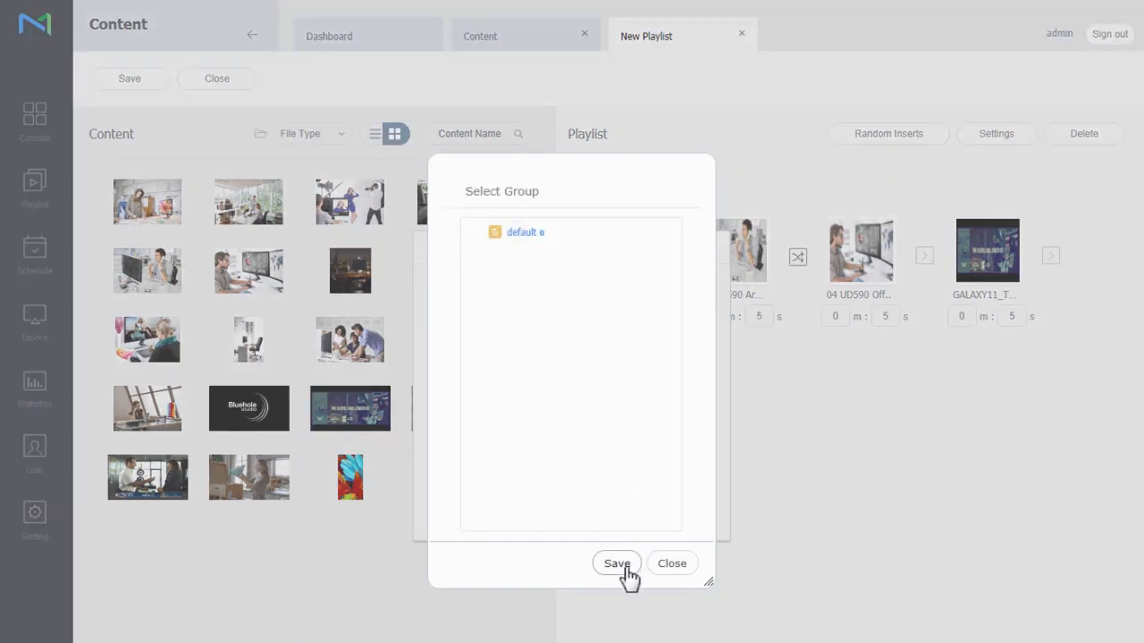
{"action": "left_click", "coordinate": [689, 569]}
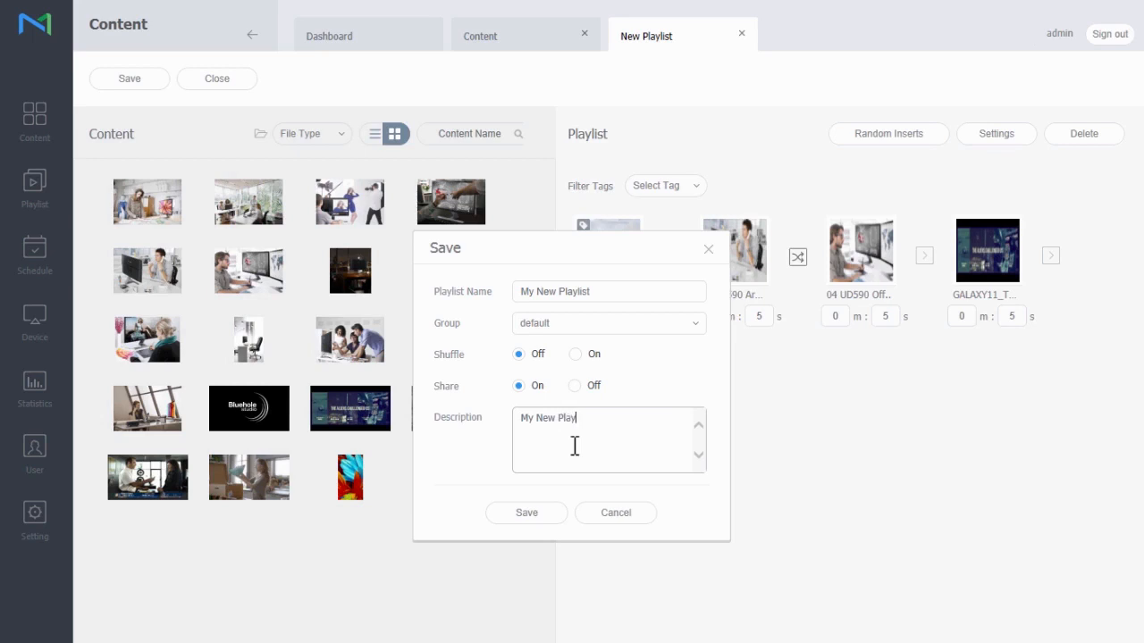
{"action": "left_click", "coordinate": [539, 517]}
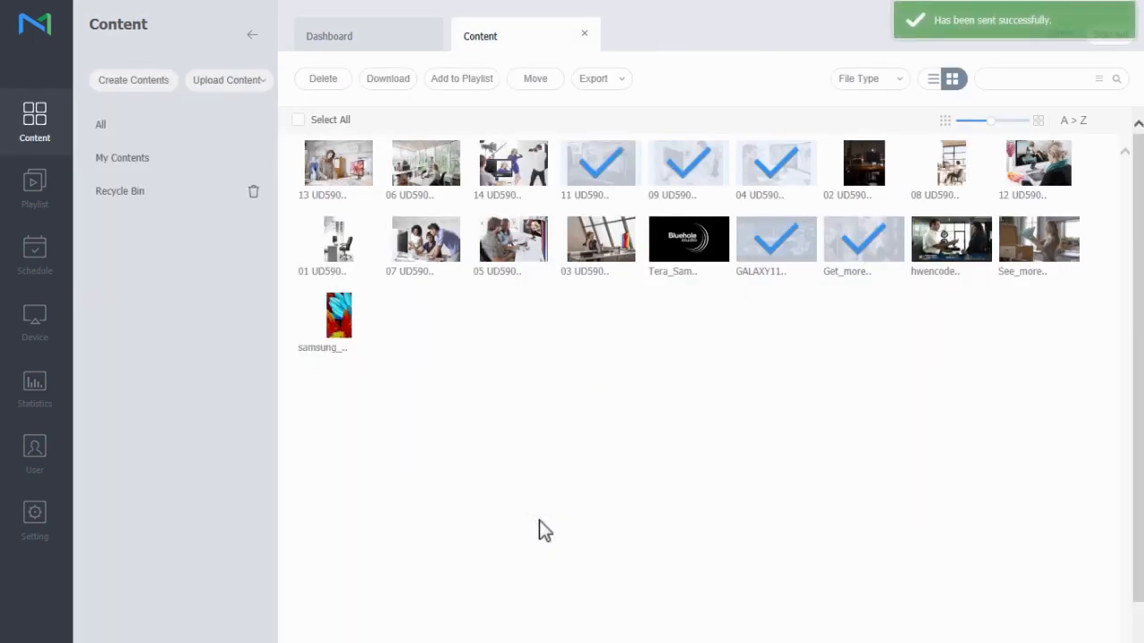
Step: Open My New Playlist's details, preview its second to fourth clips, and start editing it
{"action": "left_click", "coordinate": [59, 193]}
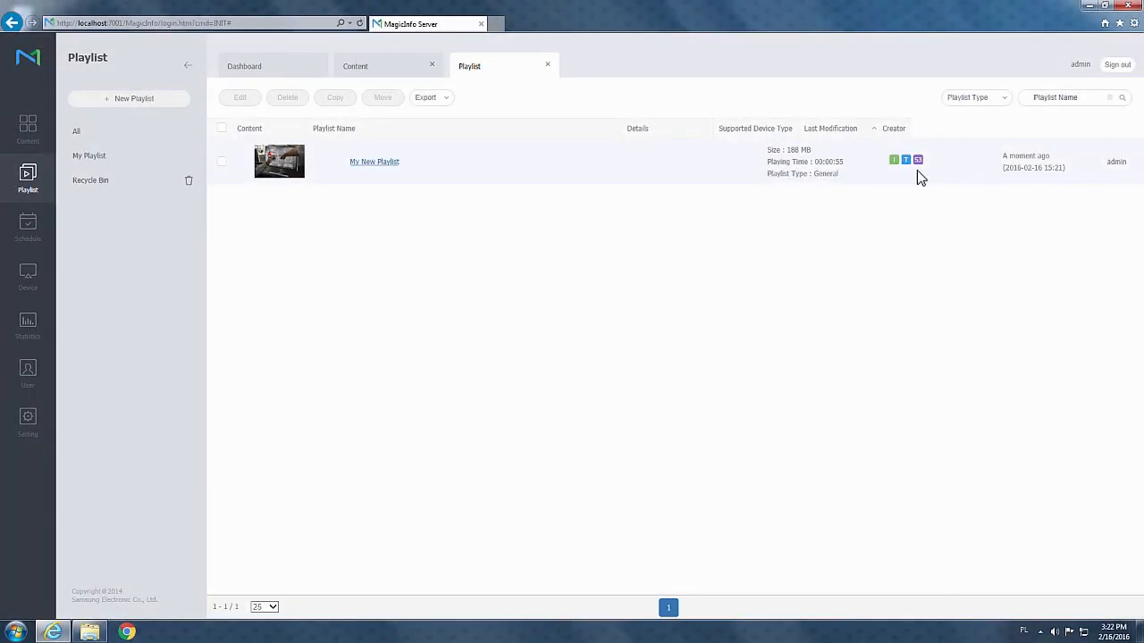
{"action": "left_click", "coordinate": [665, 173]}
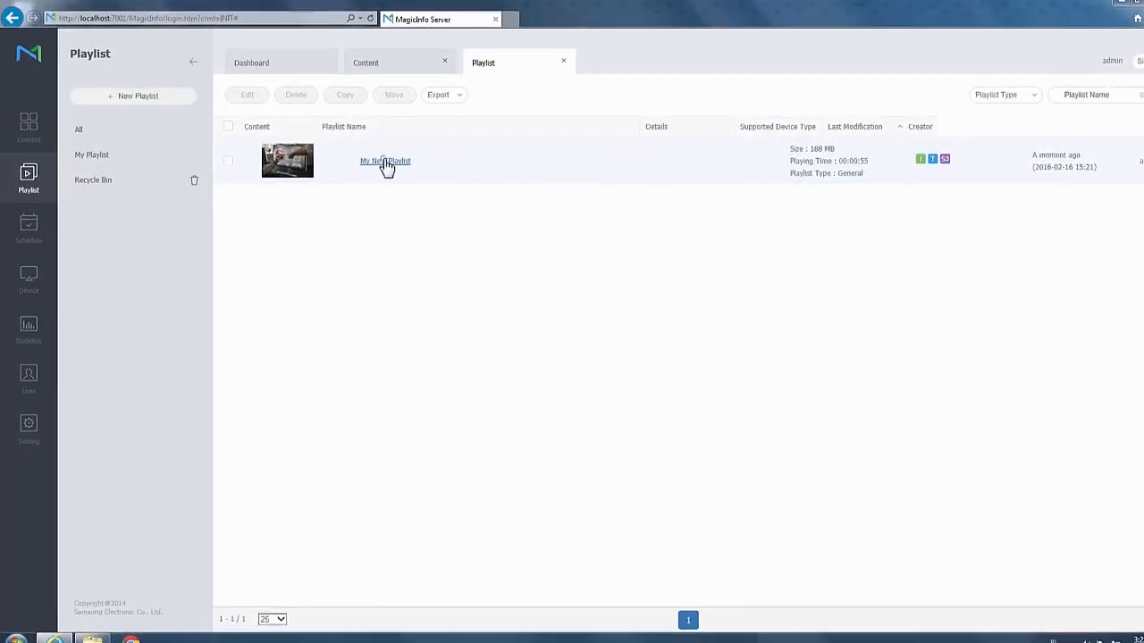
{"action": "left_click", "coordinate": [380, 165]}
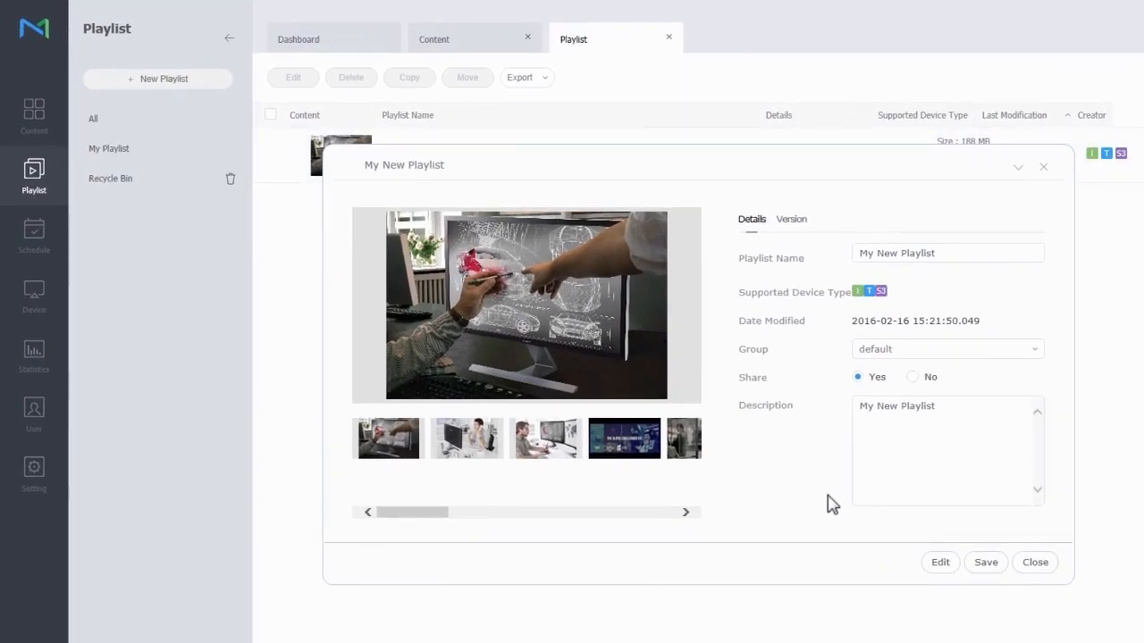
{"action": "mouse_move", "coordinate": [401, 518]}
{"action": "left_mouse_down"}
{"action": "mouse_move", "coordinate": [479, 520]}
{"action": "mouse_move", "coordinate": [379, 519]}
{"action": "left_mouse_up"}
{"action": "left_click", "coordinate": [464, 441]}
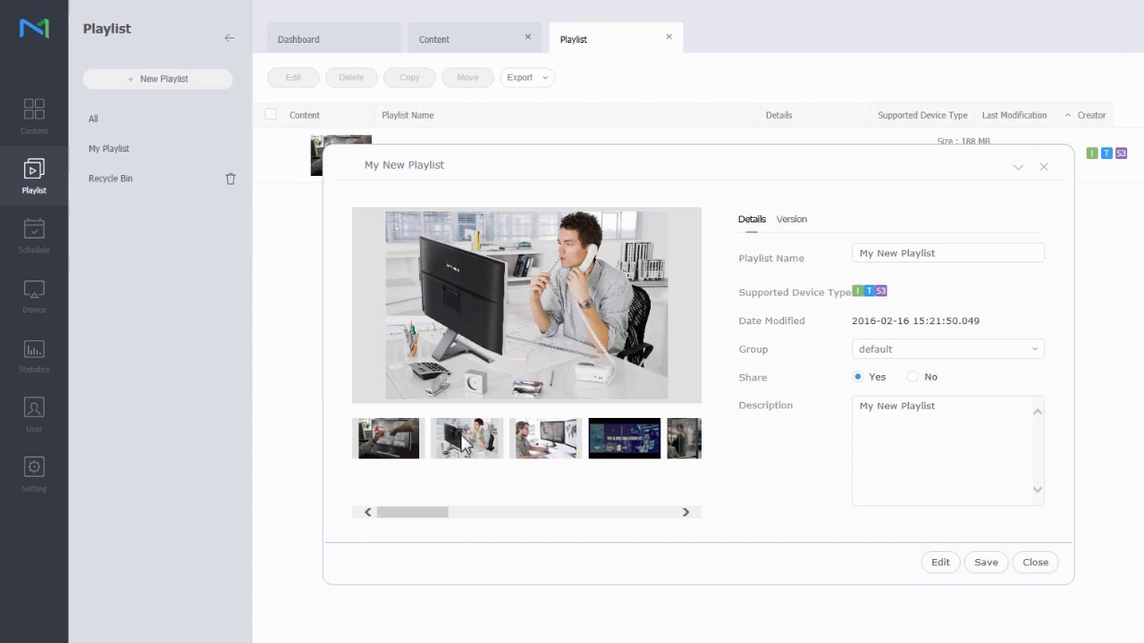
{"action": "left_click", "coordinate": [548, 445]}
{"action": "left_click", "coordinate": [603, 445]}
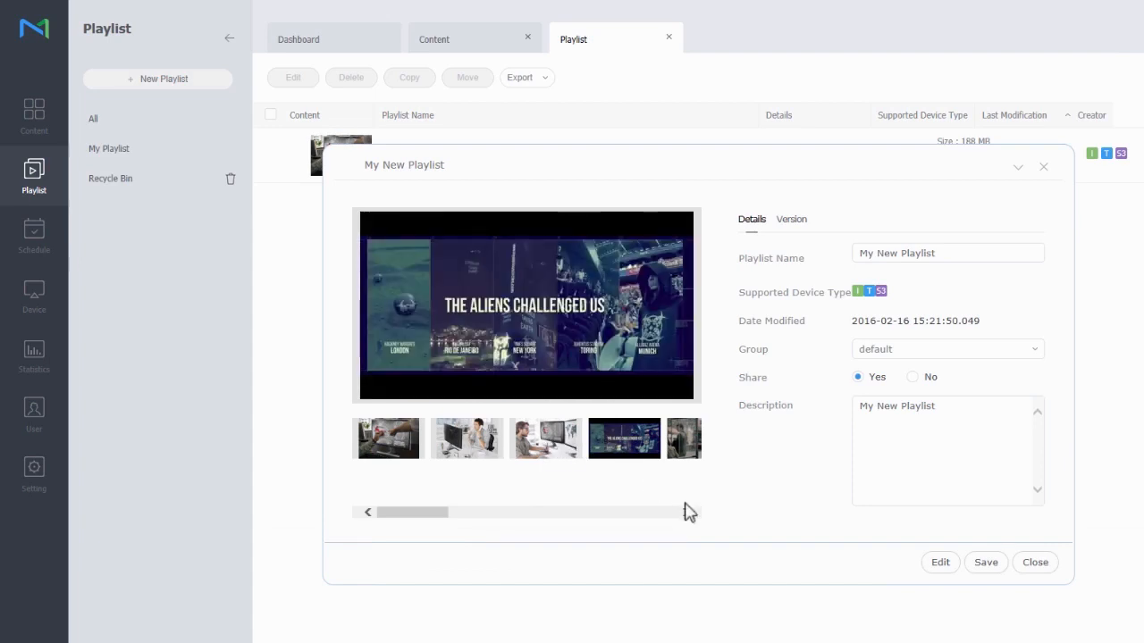
{"action": "left_click", "coordinate": [947, 565]}
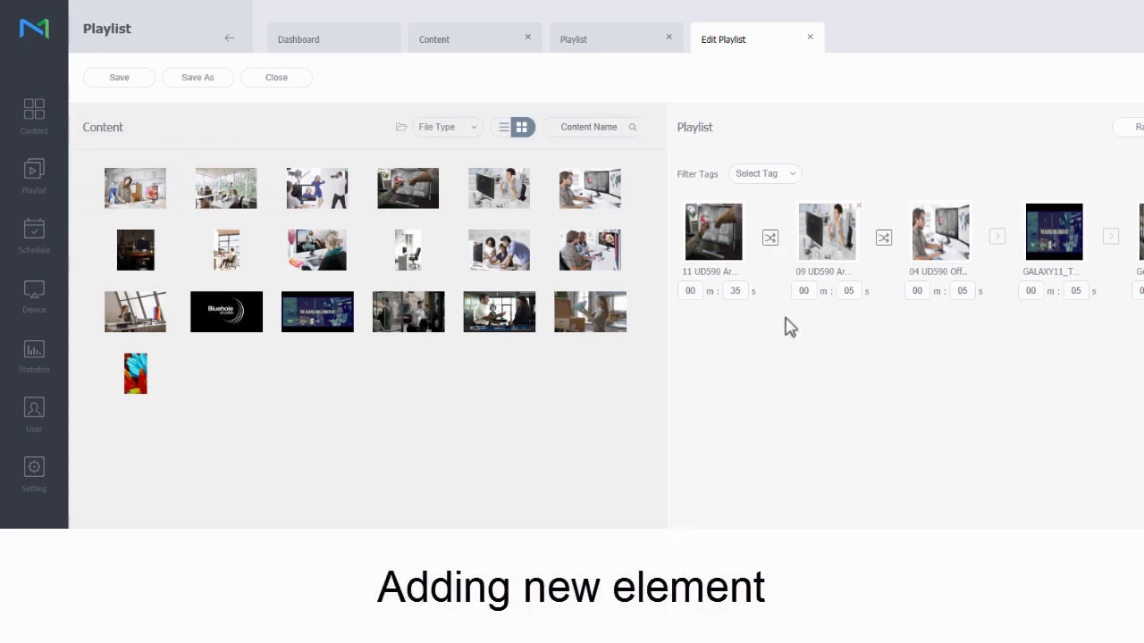
Step: Append the red-and-blue flower image to the end of My New Playlist and save it
{"action": "left_click_drag", "start_coordinate": [134, 372], "coordinate": [135, 375]}
{"action": "left_click_drag", "start_coordinate": [135, 375], "coordinate": [349, 391]}
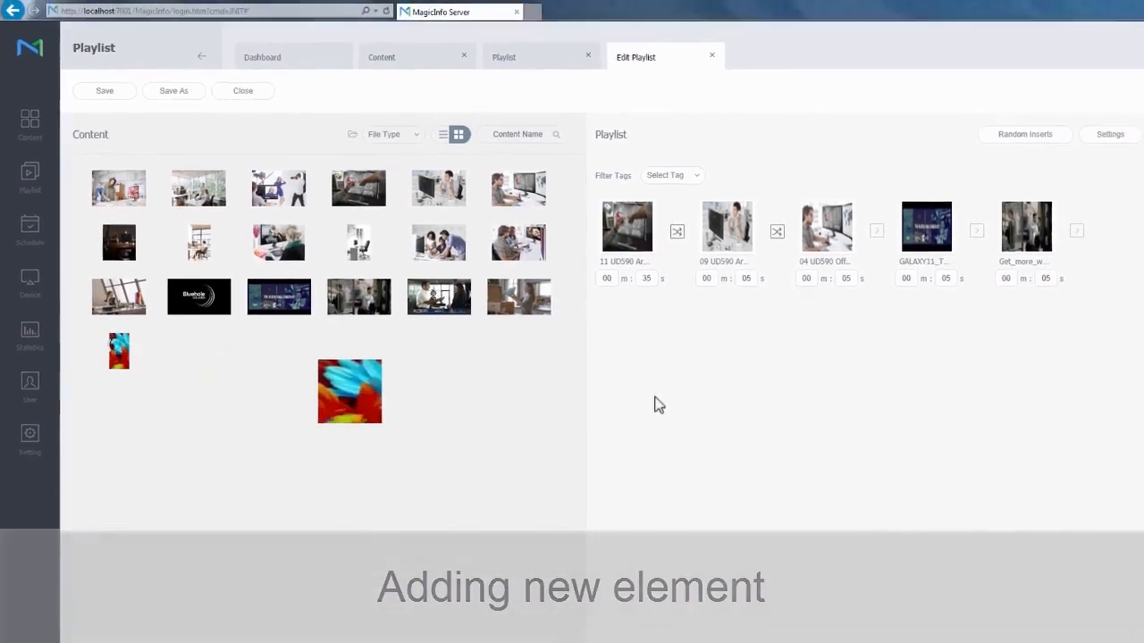
{"action": "left_click_drag", "start_coordinate": [655, 404], "coordinate": [740, 396]}
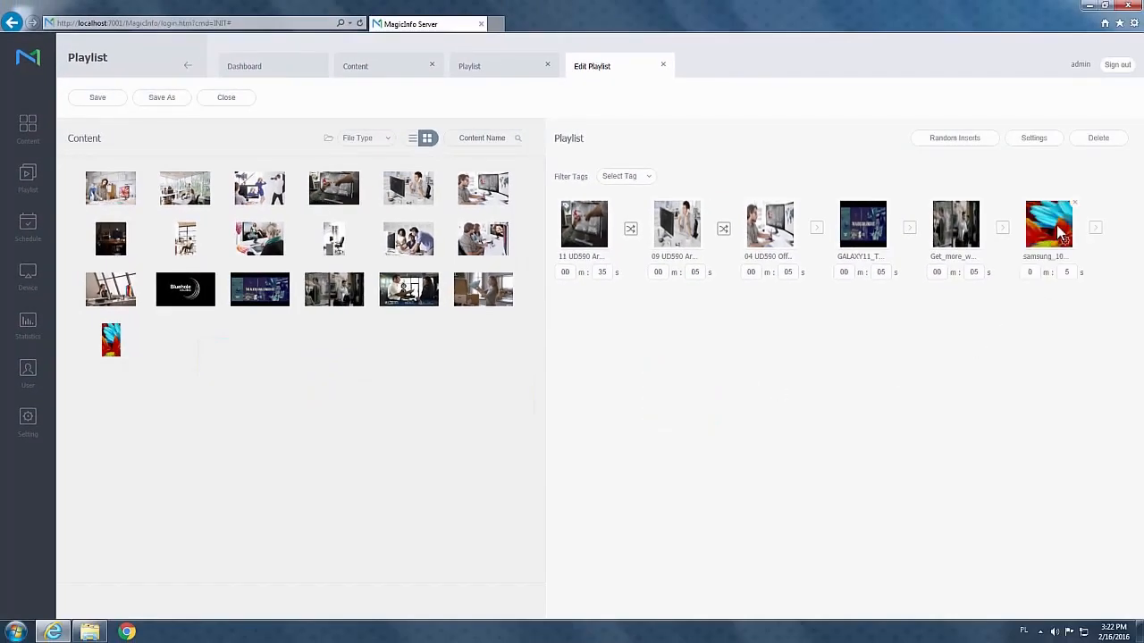
{"action": "left_click", "coordinate": [112, 107]}
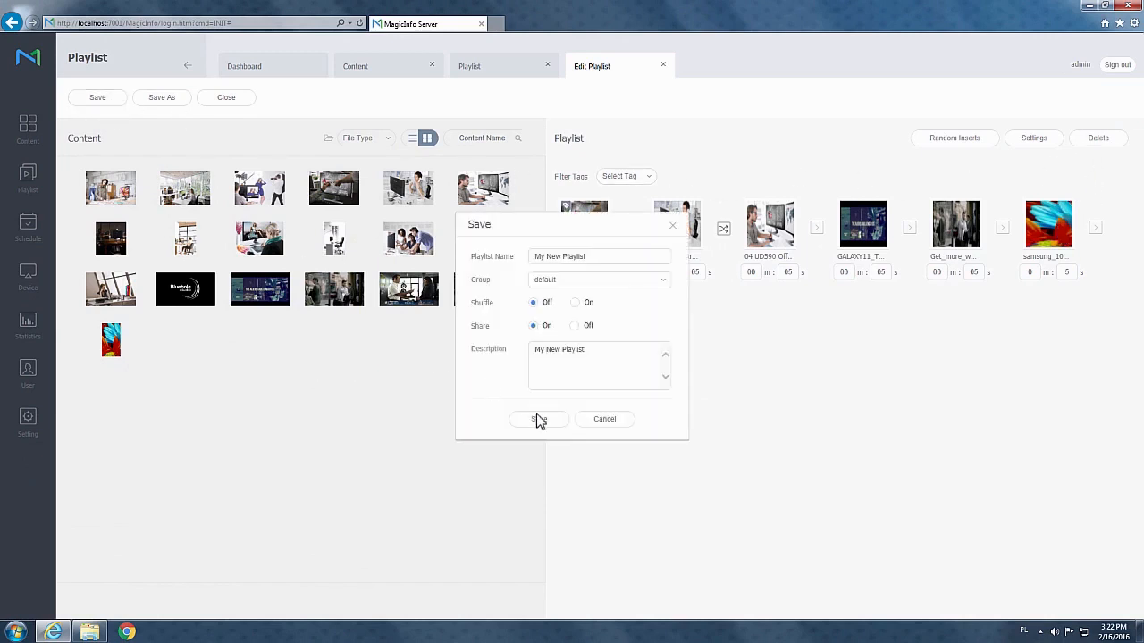
{"action": "left_click", "coordinate": [536, 418]}
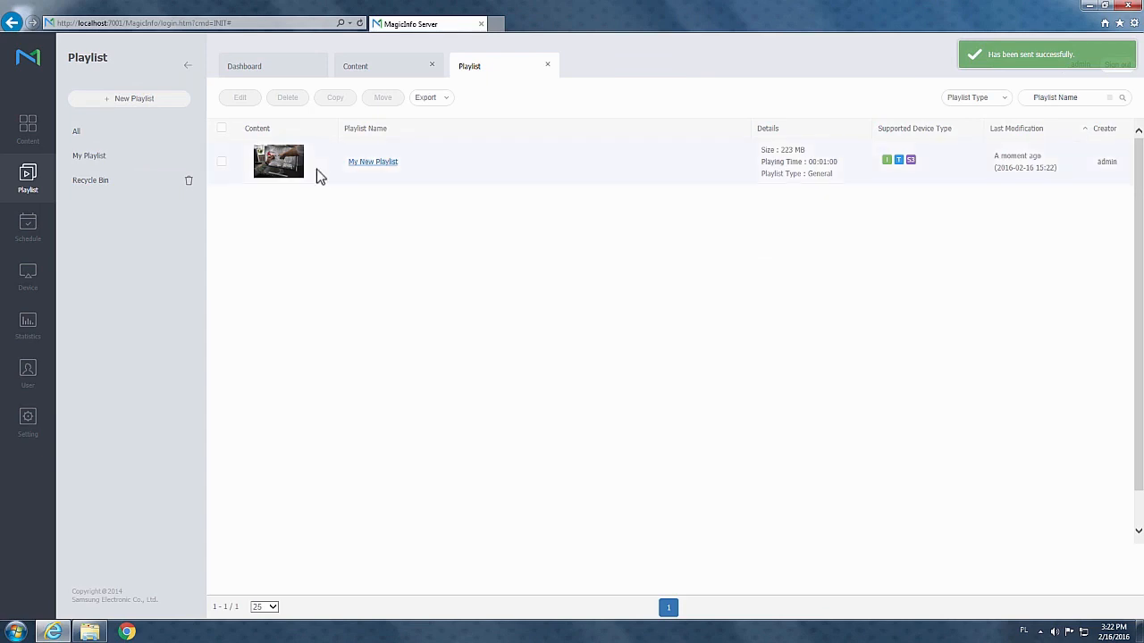
Step: Review My New Playlist's details, previewing the newly added flower image
{"action": "left_click", "coordinate": [358, 177]}
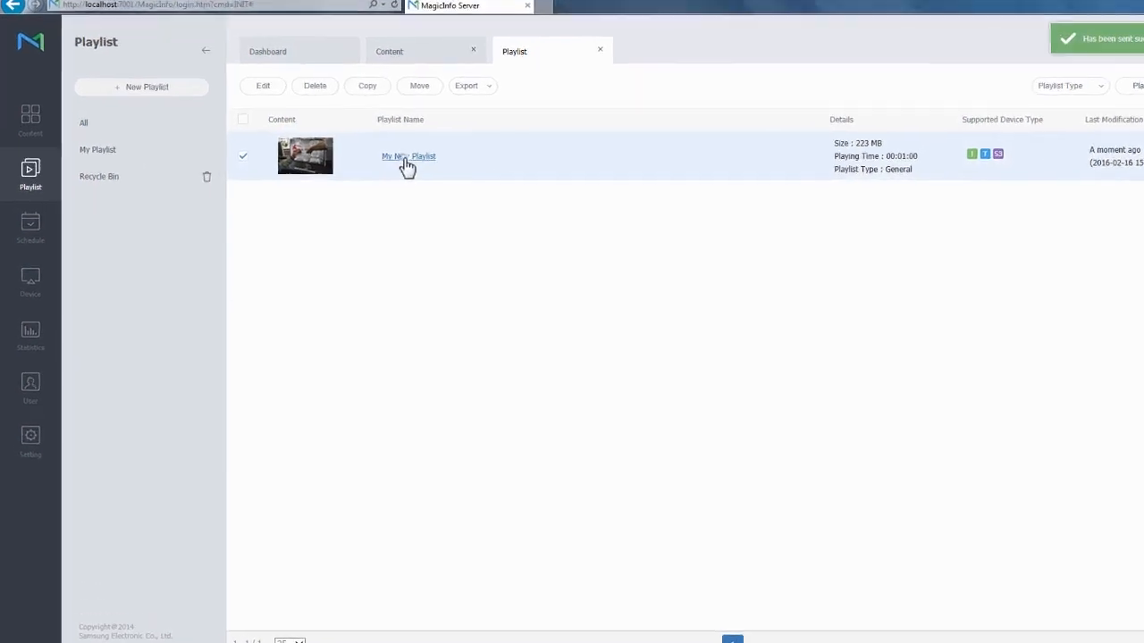
{"action": "left_click", "coordinate": [374, 167]}
{"action": "left_click_drag", "start_coordinate": [445, 506], "coordinate": [513, 514]}
{"action": "left_click", "coordinate": [463, 436]}
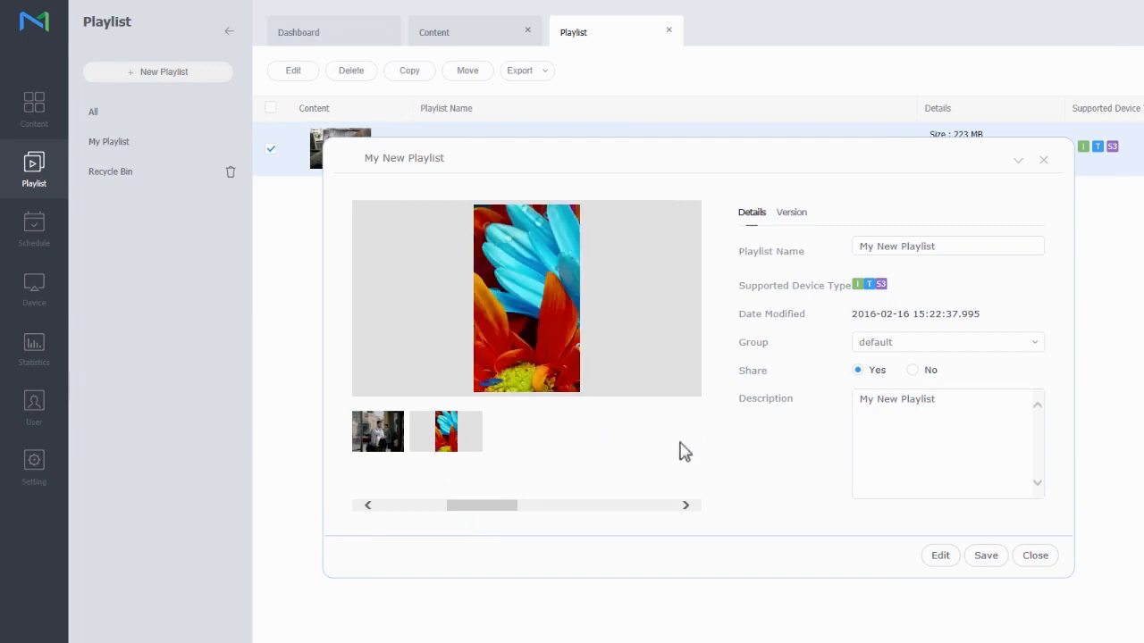
{"action": "left_click", "coordinate": [987, 556]}
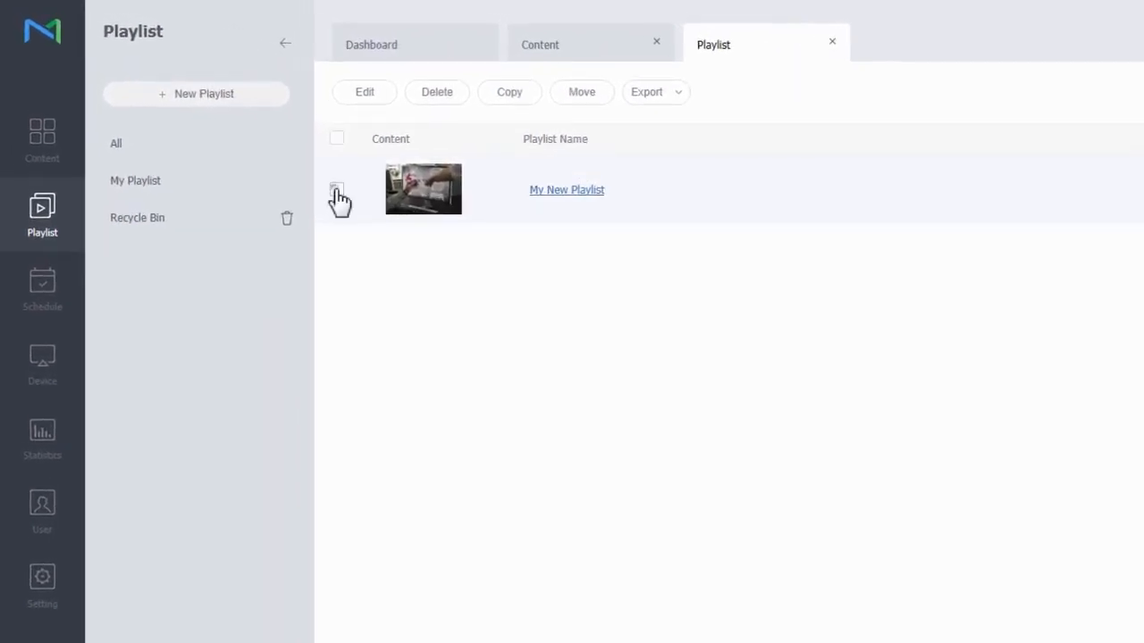
Step: Copy My New Playlist, keeping the default name Playlist Name in Save As
{"action": "left_click", "coordinate": [337, 191]}
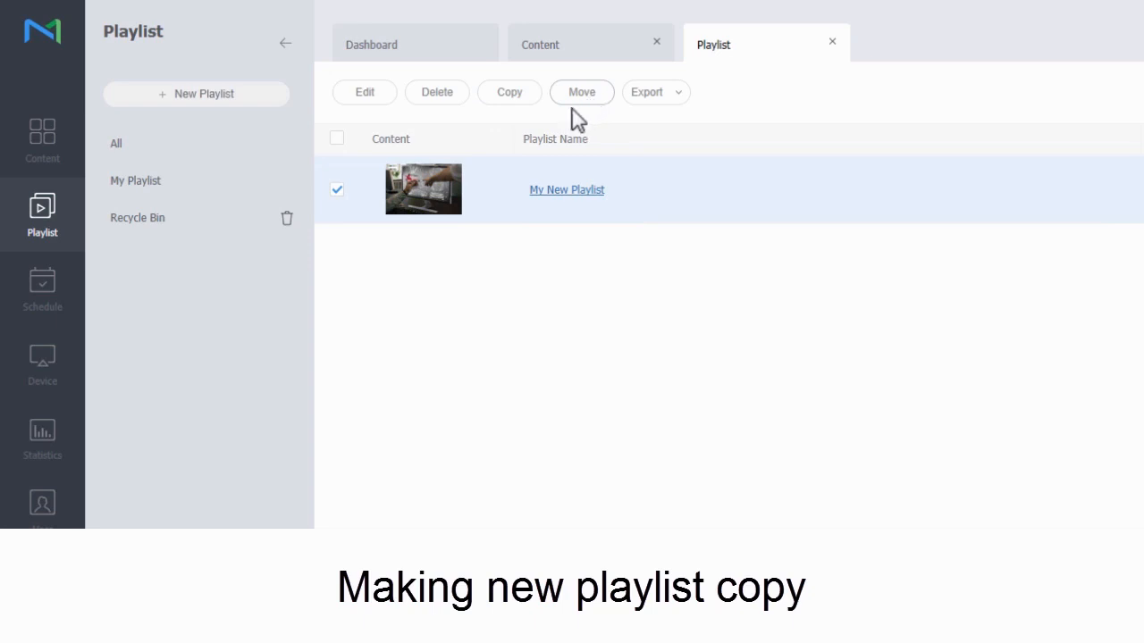
{"action": "left_click", "coordinate": [524, 99]}
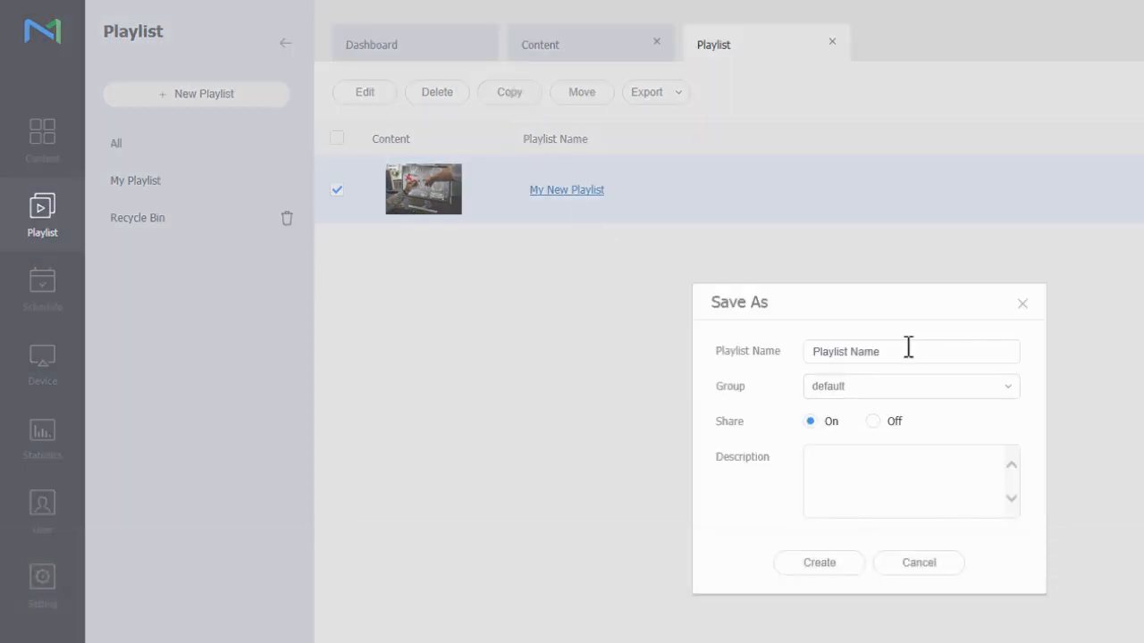
{"action": "left_click", "coordinate": [906, 350]}
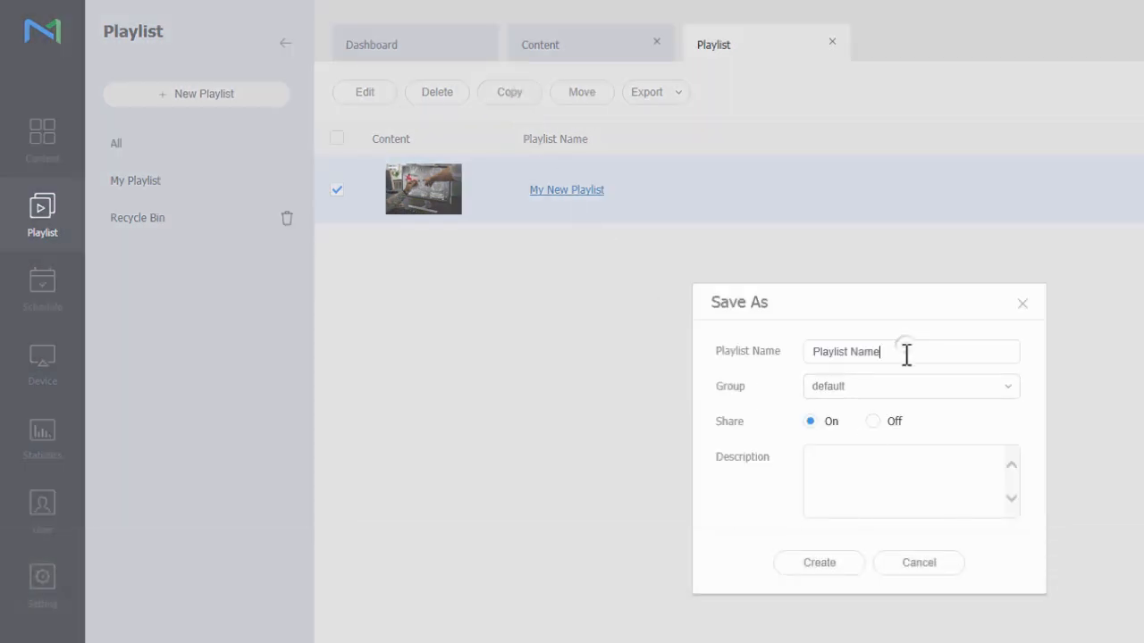
{"action": "left_click", "coordinate": [847, 567]}
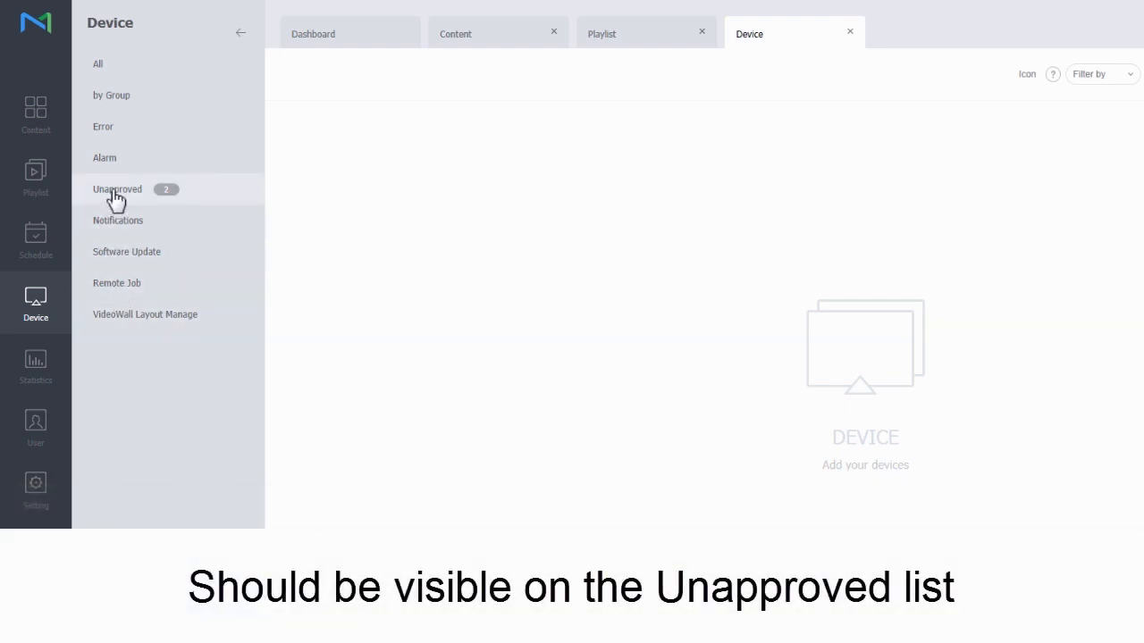
Step: List the unapproved displays, select MagicInfoS3 and begin its approval
{"action": "left_click", "coordinate": [115, 200]}
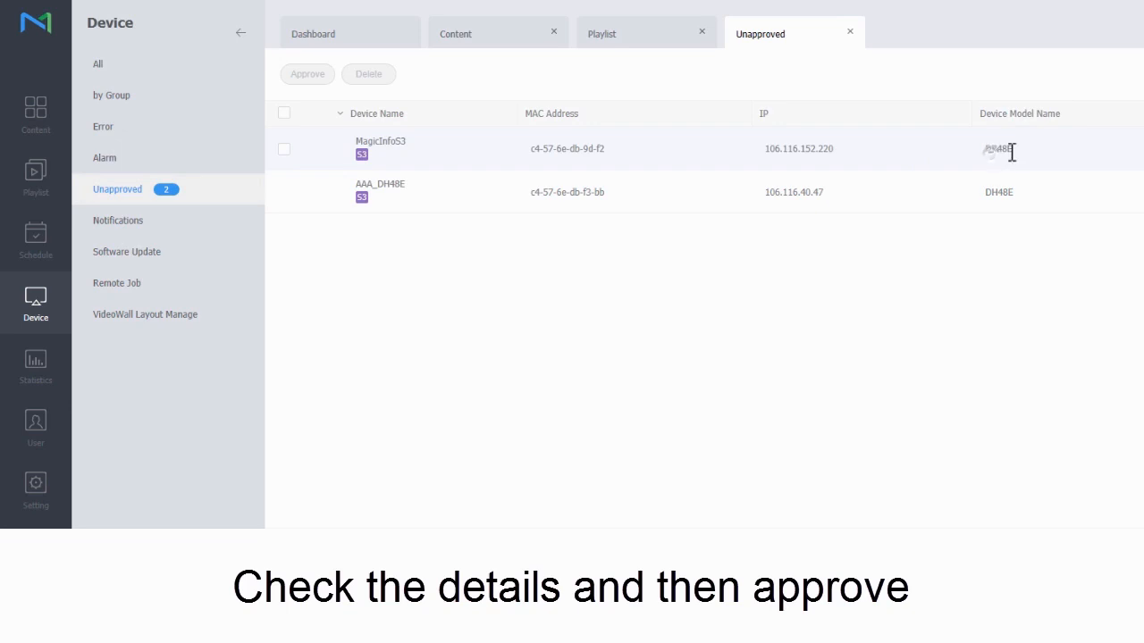
{"action": "left_click", "coordinate": [1012, 152]}
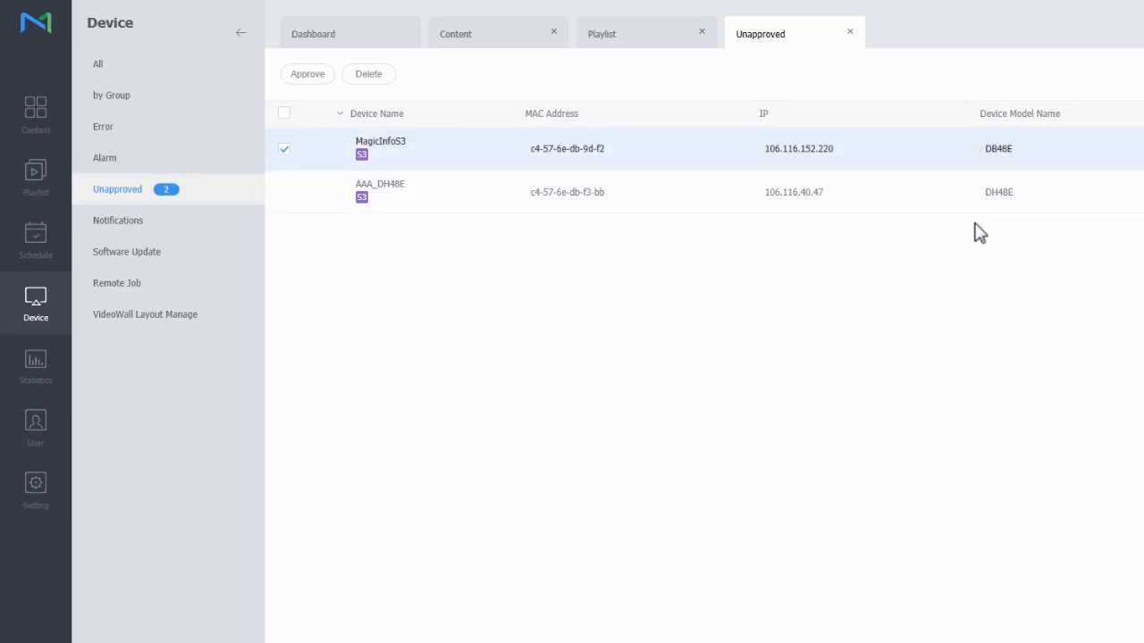
{"action": "left_click", "coordinate": [303, 78]}
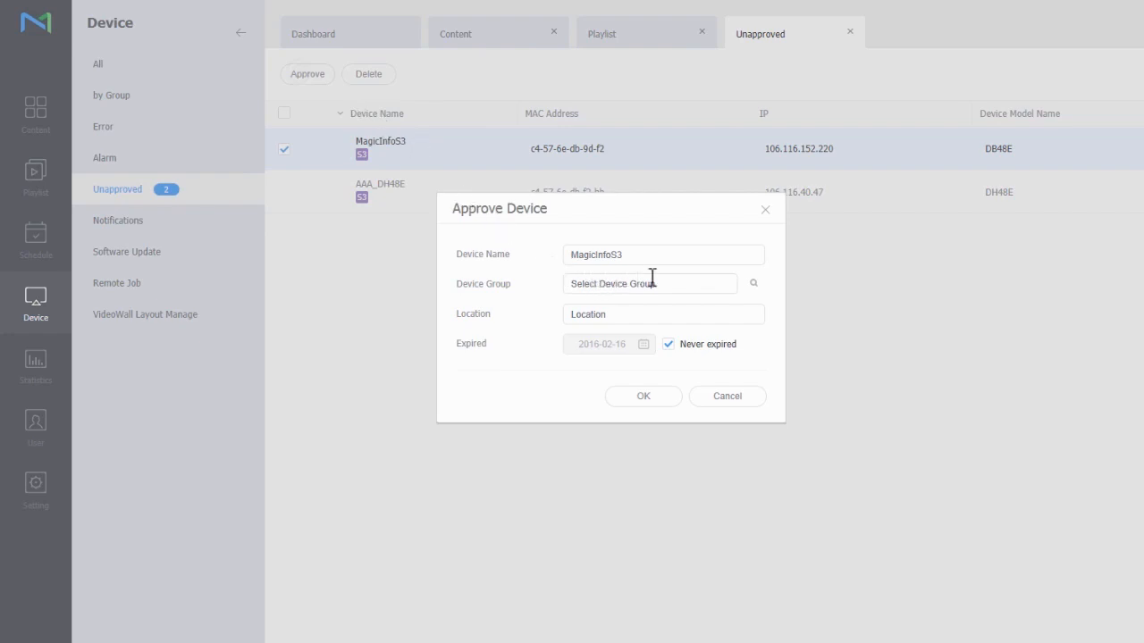
Step: Approve MagicInfoS3 into the DefaultOrg > default group with location myLab, accepting the schedule warning
{"action": "left_click", "coordinate": [752, 283]}
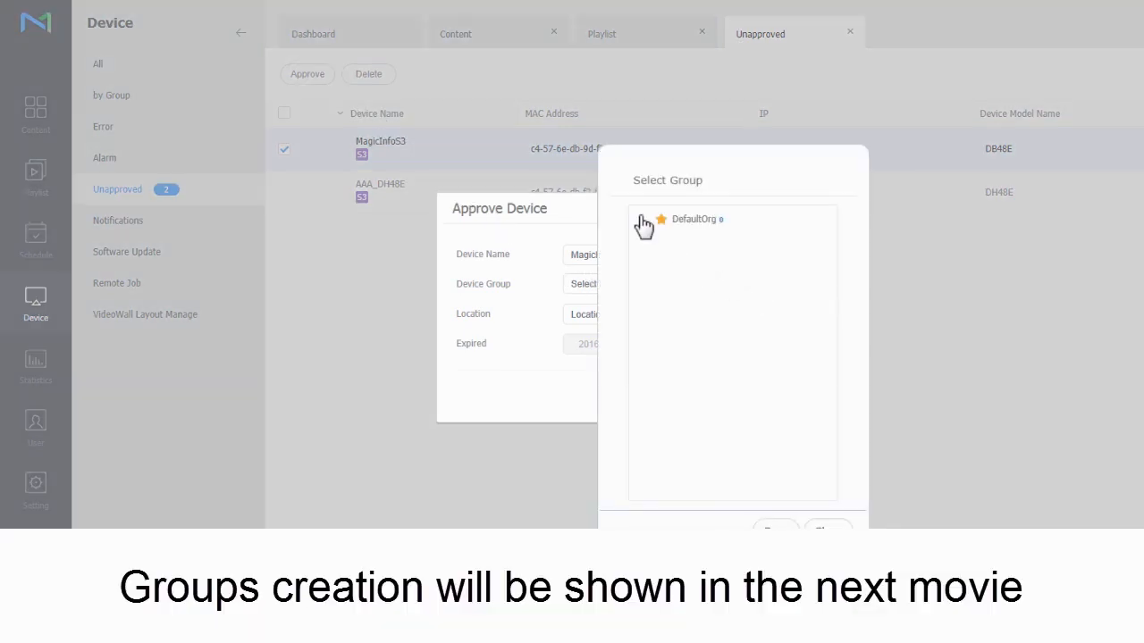
{"action": "left_click", "coordinate": [641, 219]}
{"action": "left_click", "coordinate": [688, 248]}
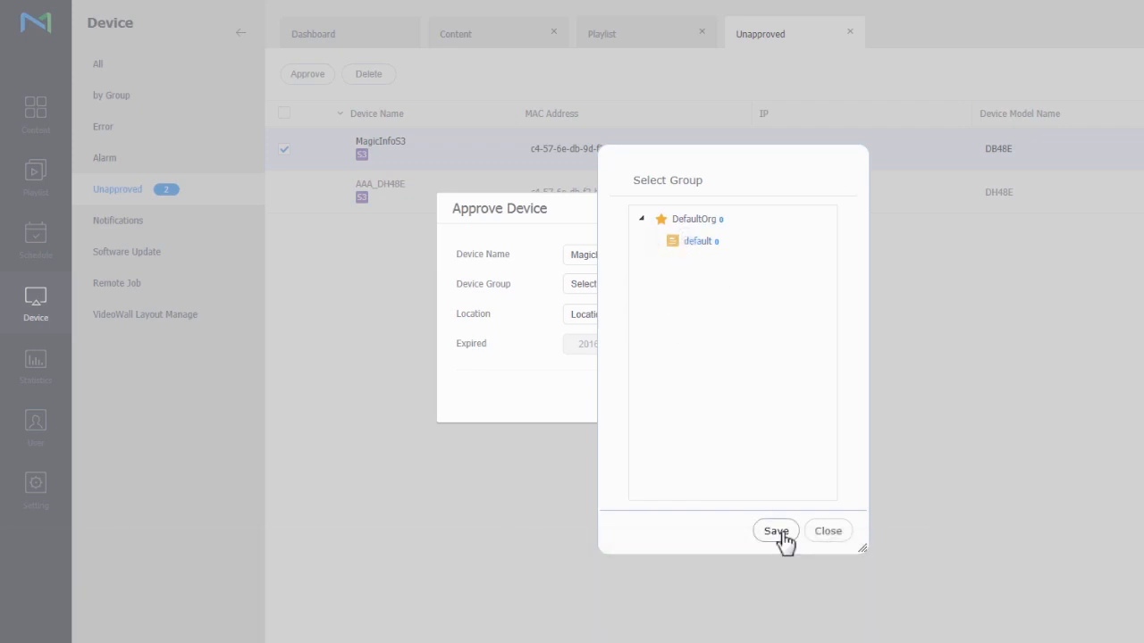
{"action": "left_click", "coordinate": [777, 533]}
{"action": "left_click", "coordinate": [648, 310]}
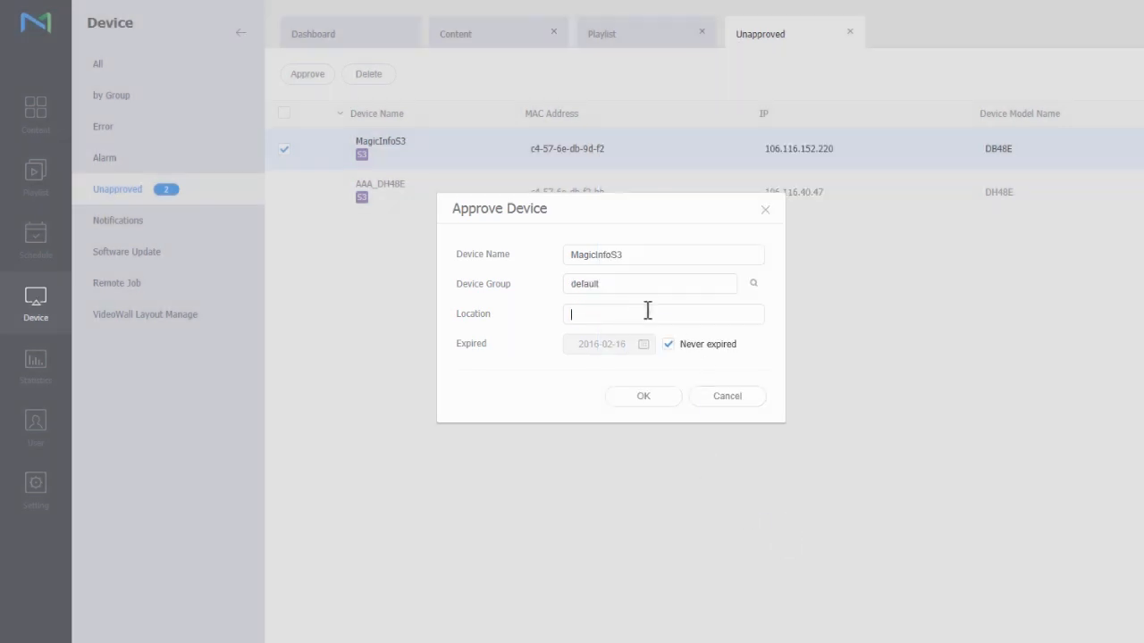
{"action": "type", "text": "myLab"}
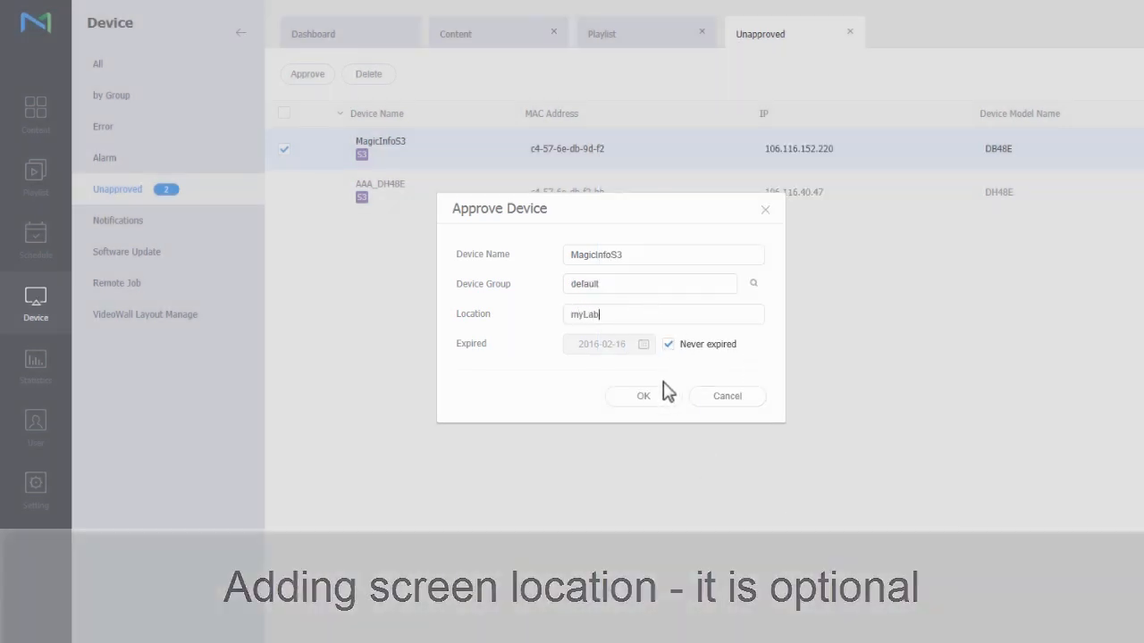
{"action": "left_click", "coordinate": [666, 393]}
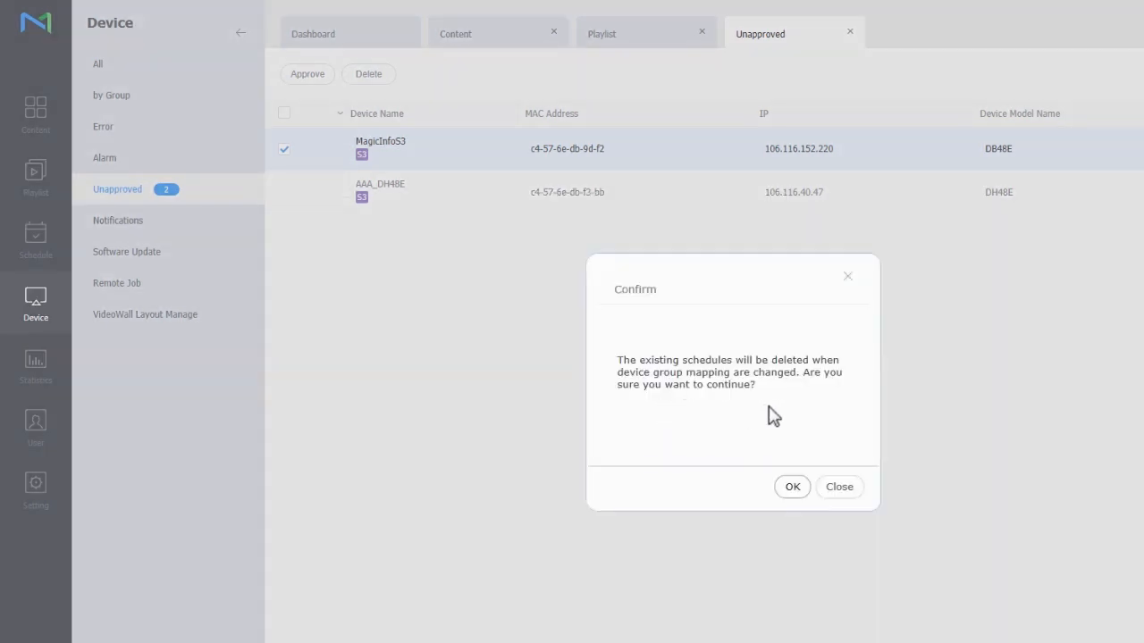
{"action": "left_click", "coordinate": [798, 487]}
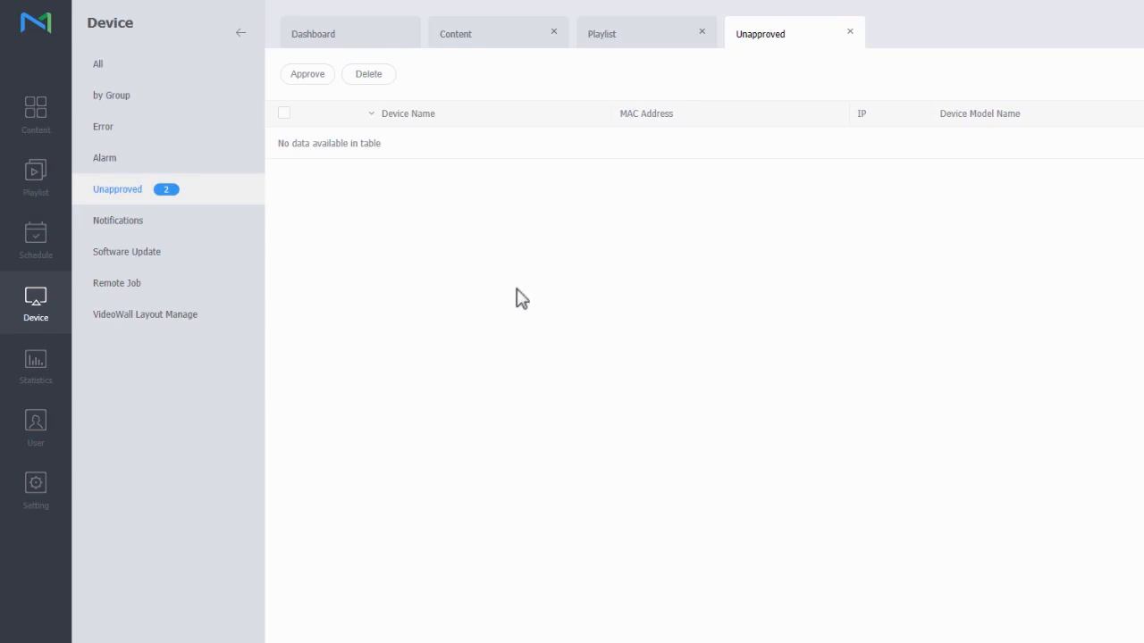
{"action": "left_click", "coordinate": [99, 66]}
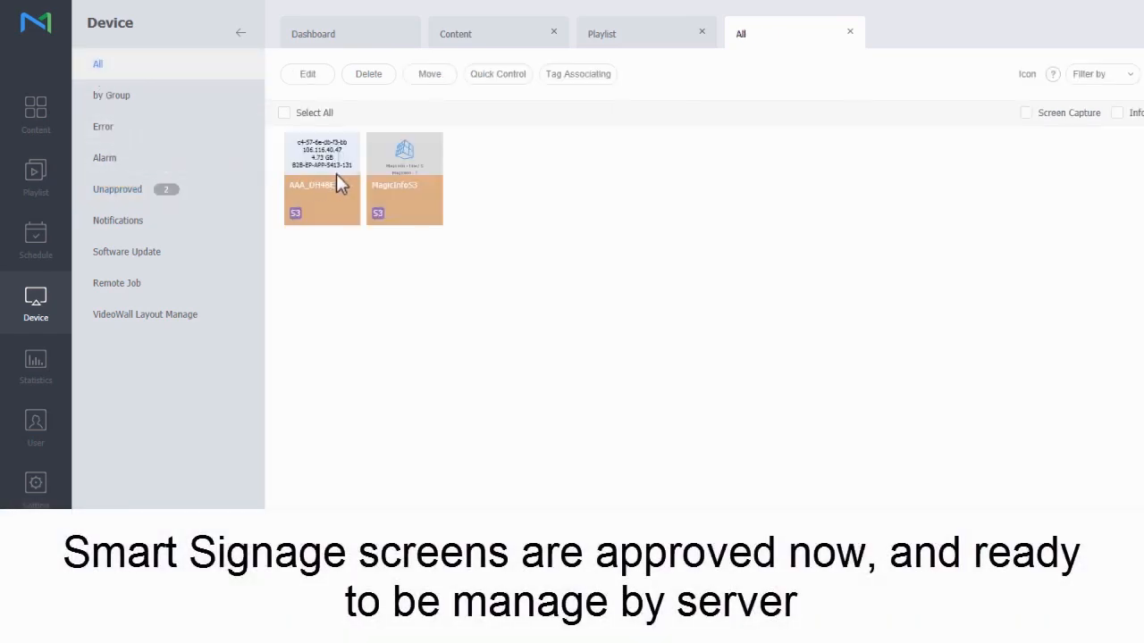
Step: Check that DefaultOrg's default group lists both AAA_DH48E and MagicInfoS3
{"action": "mouse_move", "coordinate": [405, 176]}
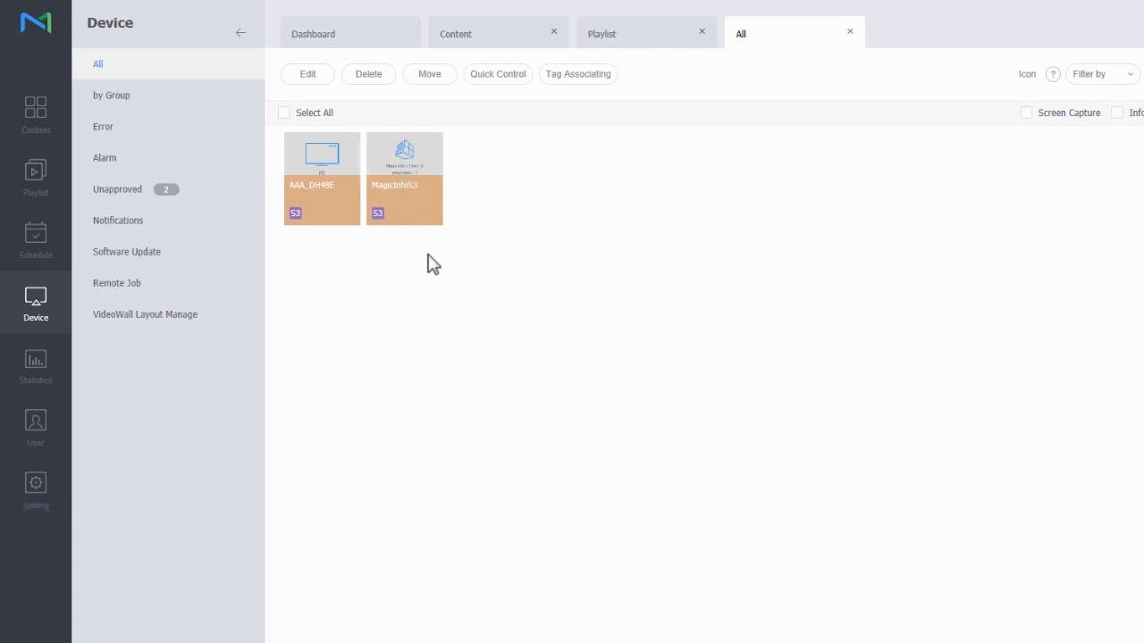
{"action": "left_click", "coordinate": [134, 98]}
{"action": "left_click", "coordinate": [117, 122]}
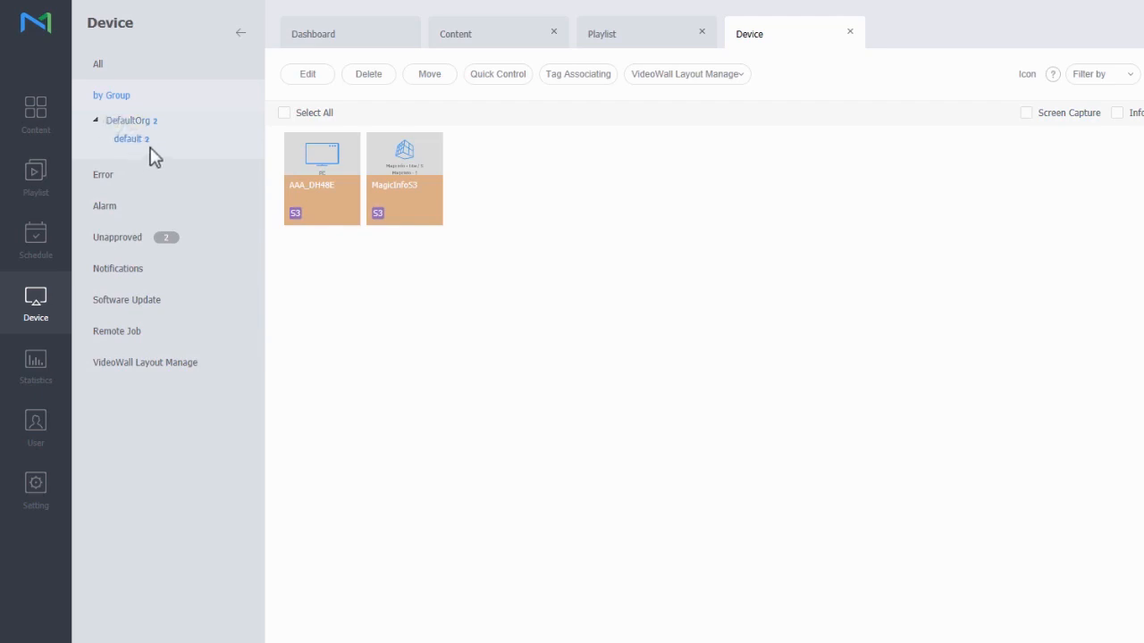
{"action": "left_click", "coordinate": [113, 68]}
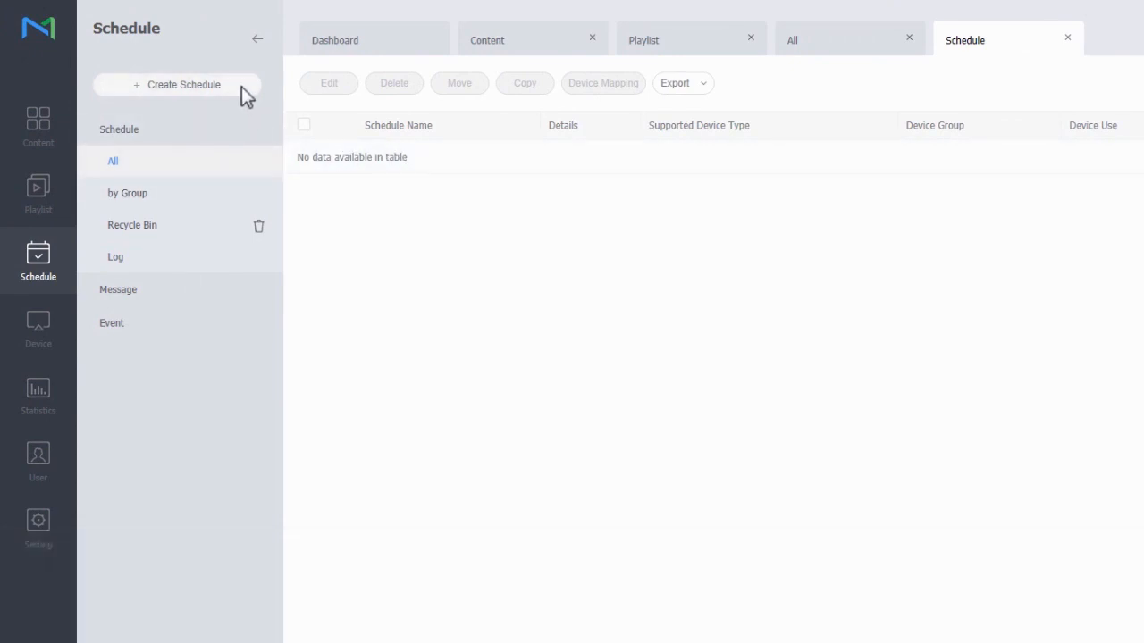
Step: Create a new content schedule for S3PLAYER devices with playing type General
{"action": "left_click", "coordinate": [241, 86]}
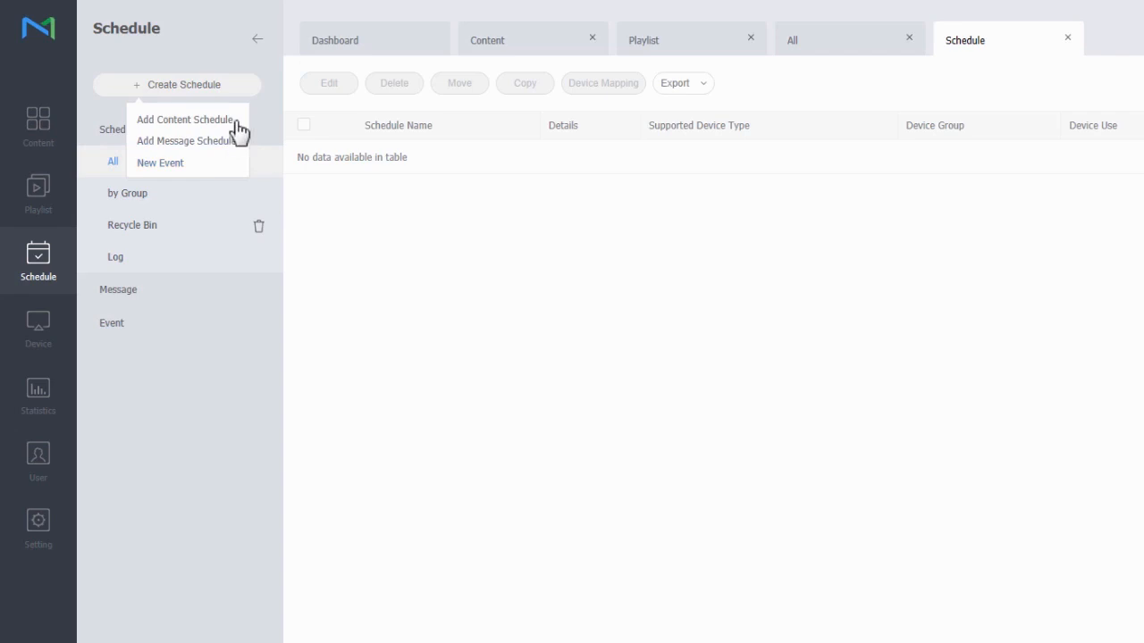
{"action": "left_click", "coordinate": [235, 124]}
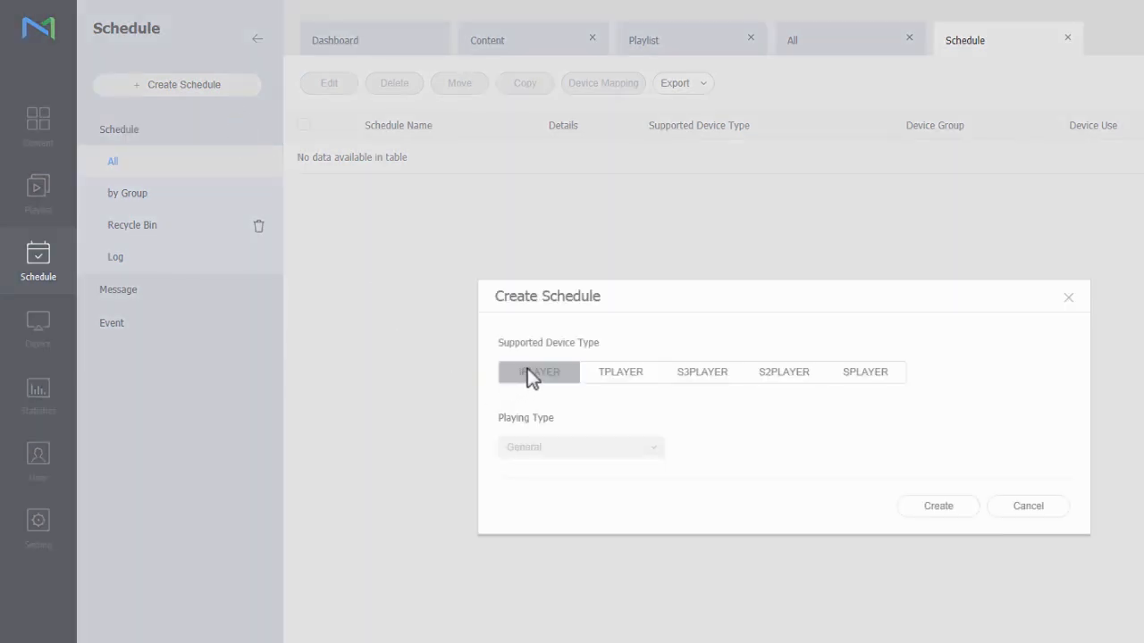
{"action": "left_click", "coordinate": [702, 382]}
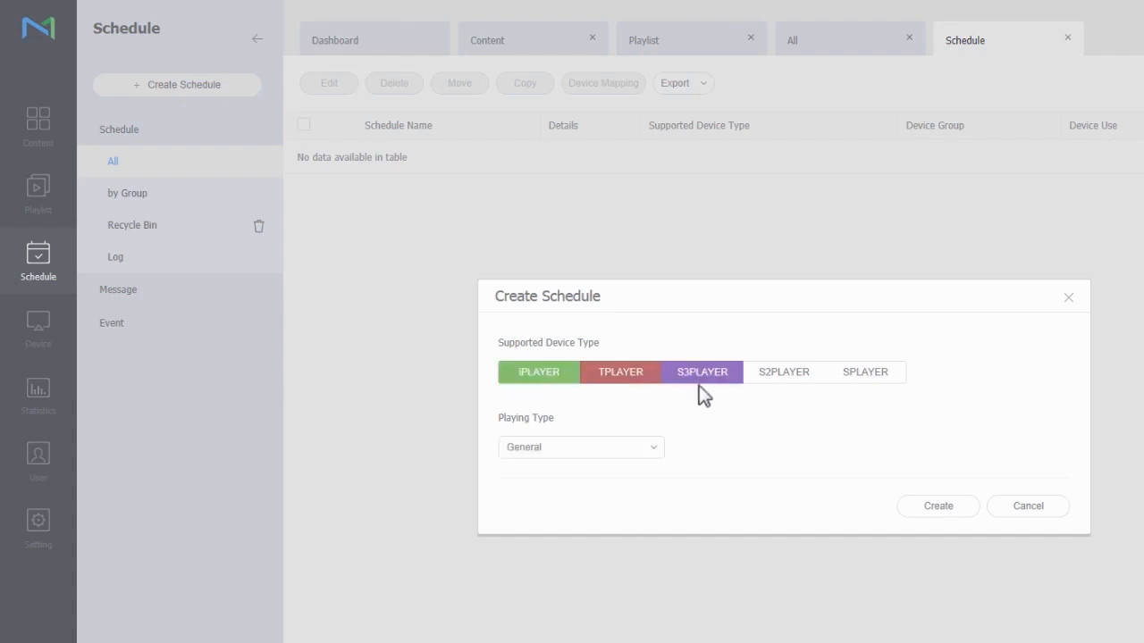
{"action": "left_click", "coordinate": [655, 450]}
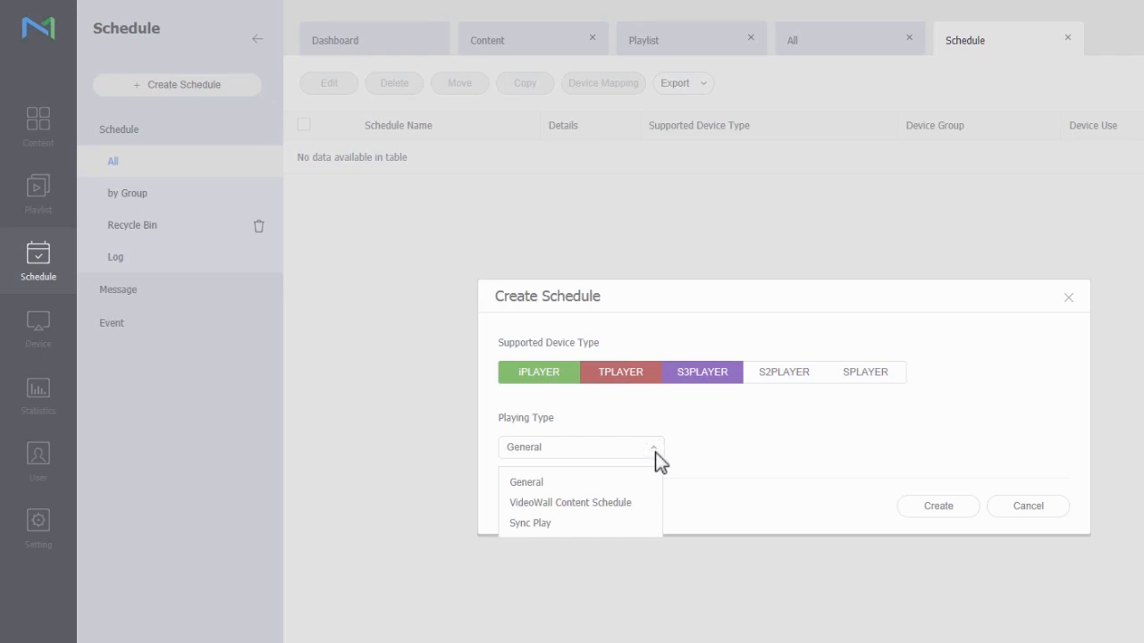
{"action": "left_click", "coordinate": [654, 452]}
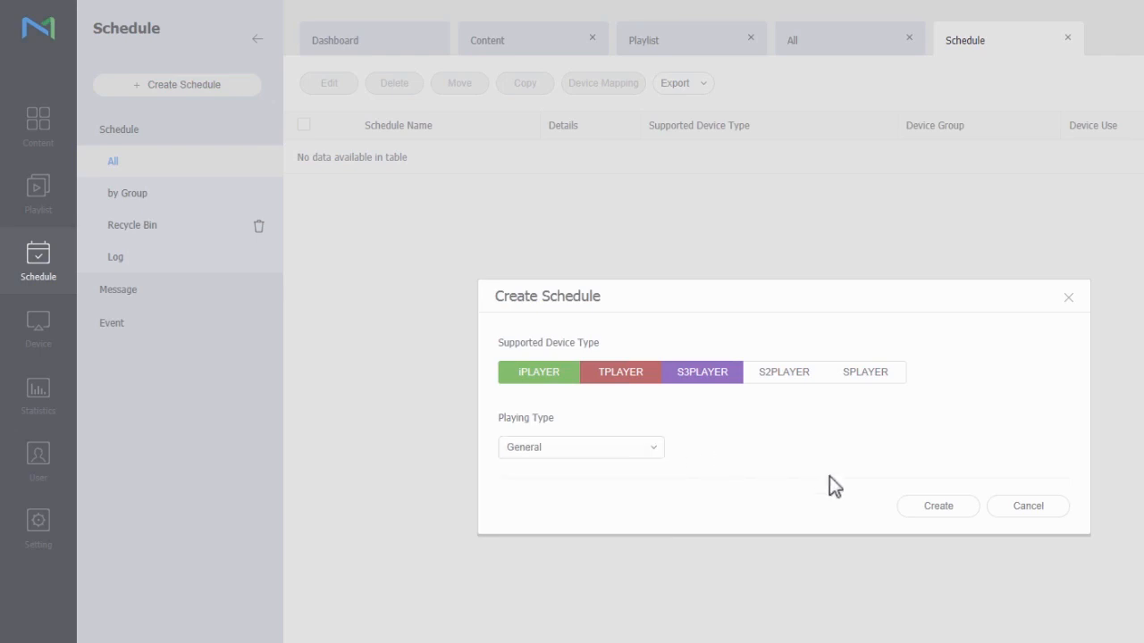
{"action": "left_click", "coordinate": [956, 507]}
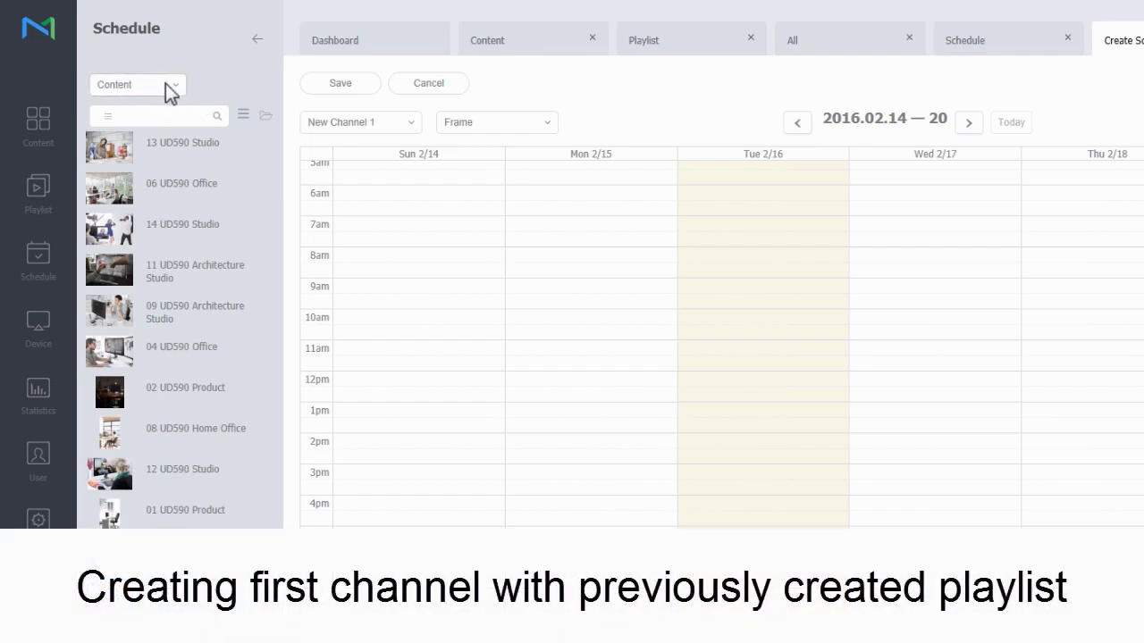
Step: Place My New Playlist on Tuesday 2/16 from 10:30 to 12:30 and open its settings
{"action": "left_click", "coordinate": [165, 83]}
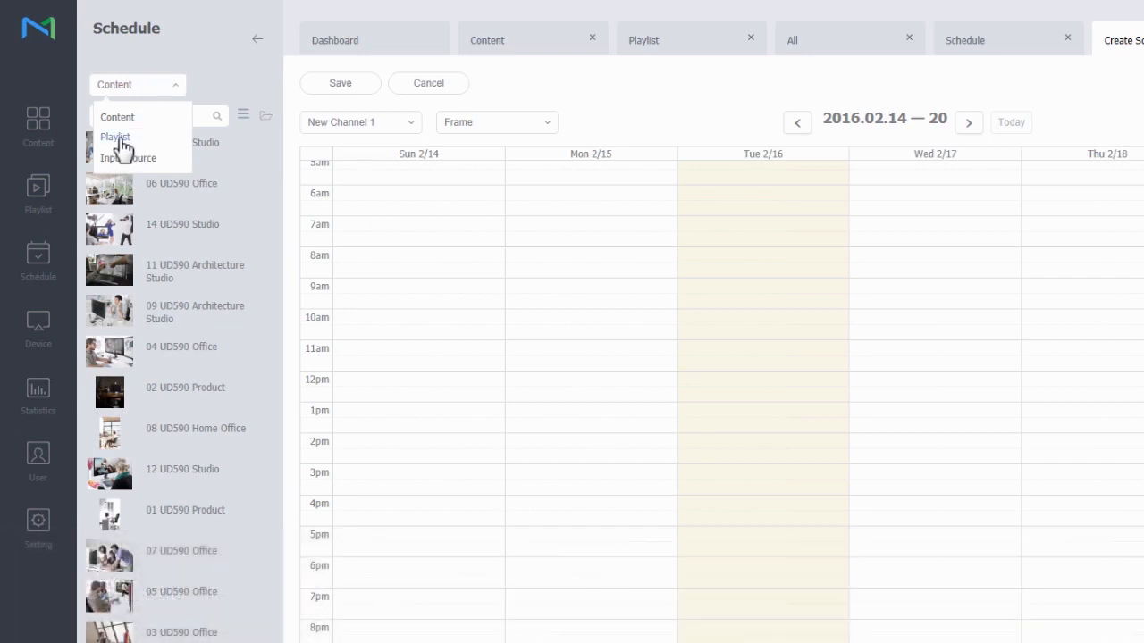
{"action": "left_click", "coordinate": [119, 140]}
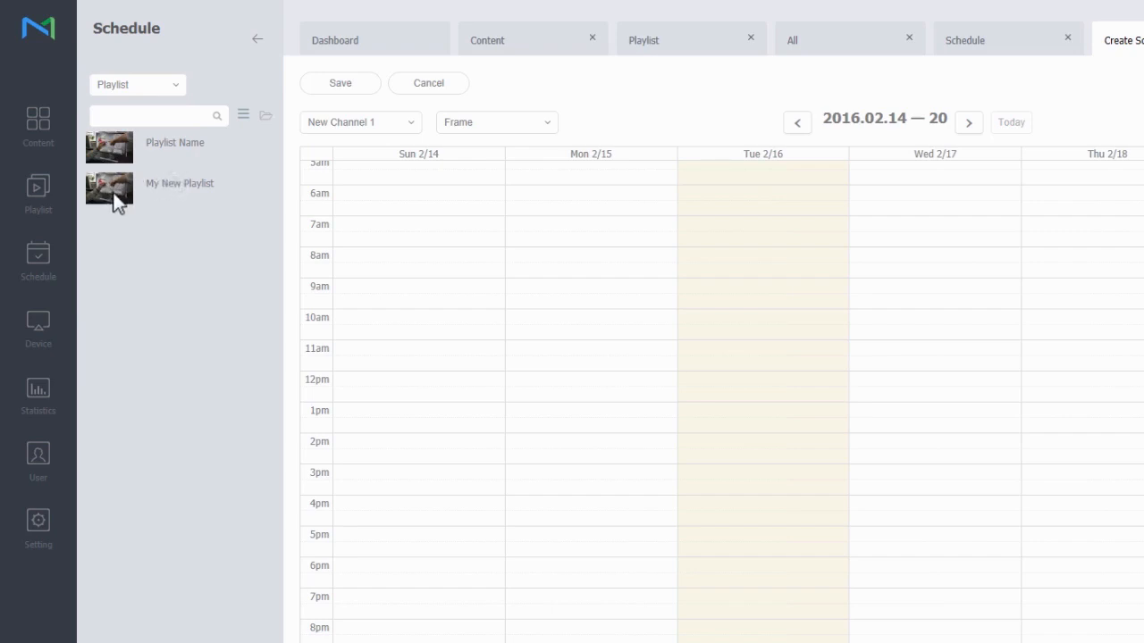
{"action": "left_click_drag", "start_coordinate": [117, 202], "coordinate": [737, 332]}
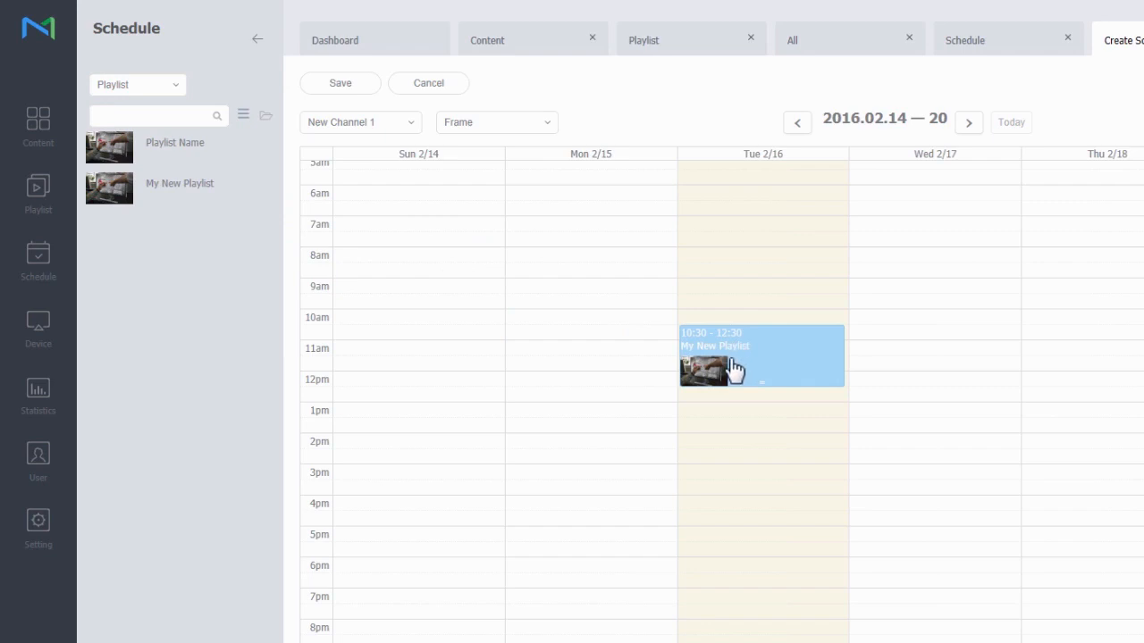
{"action": "double_click", "coordinate": [734, 368]}
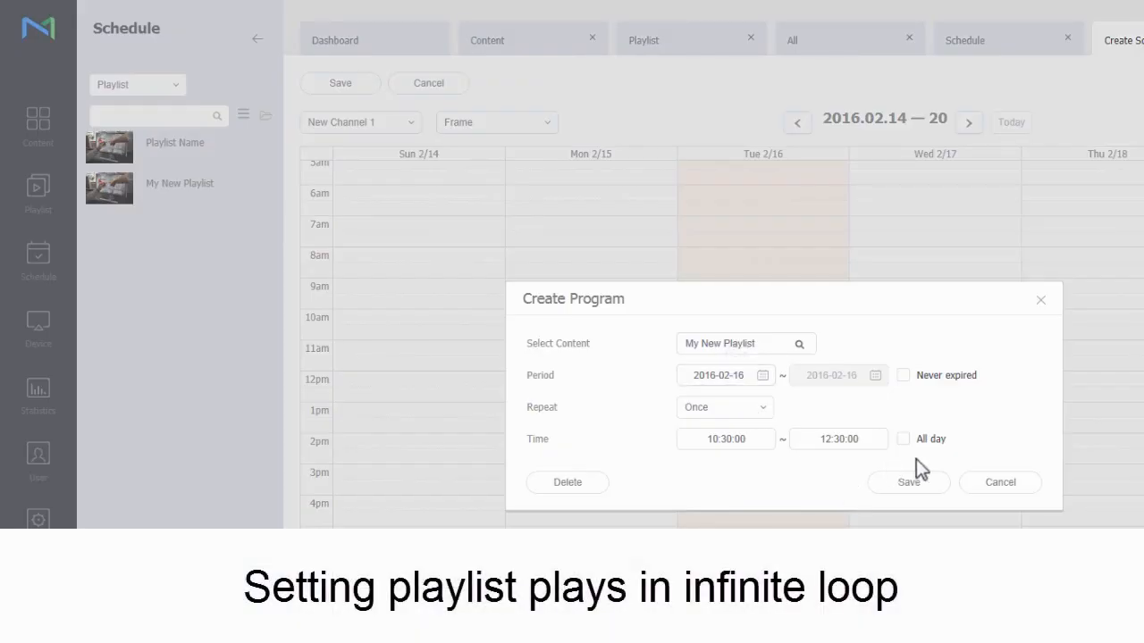
Step: Make the My New Playlist program never expire and play all day, then save
{"action": "left_click", "coordinate": [903, 375]}
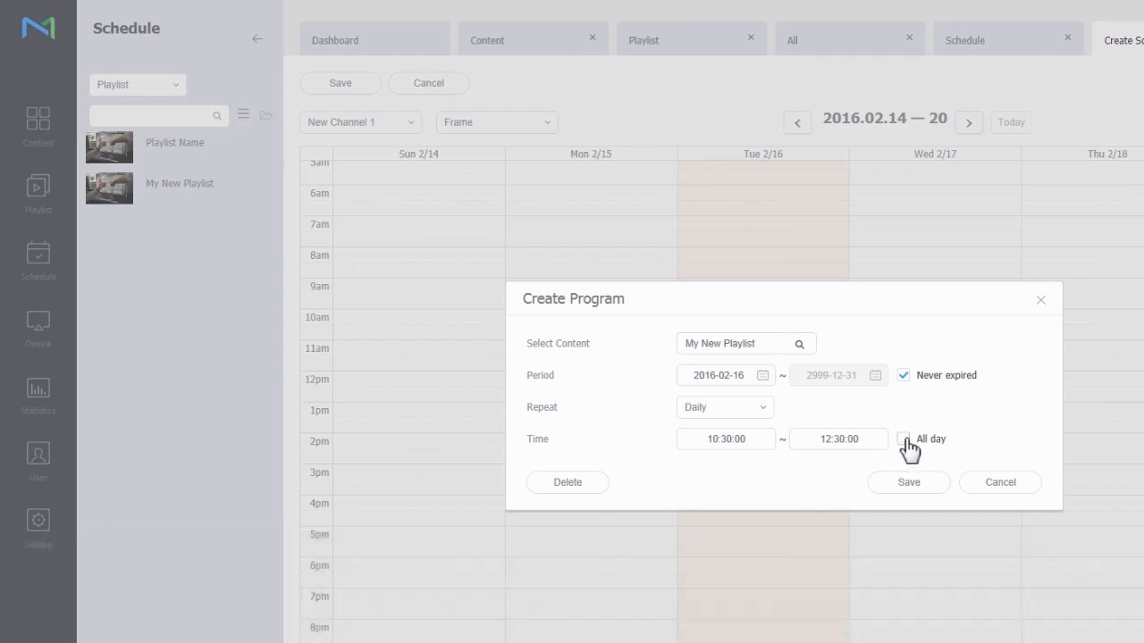
{"action": "left_click", "coordinate": [903, 438]}
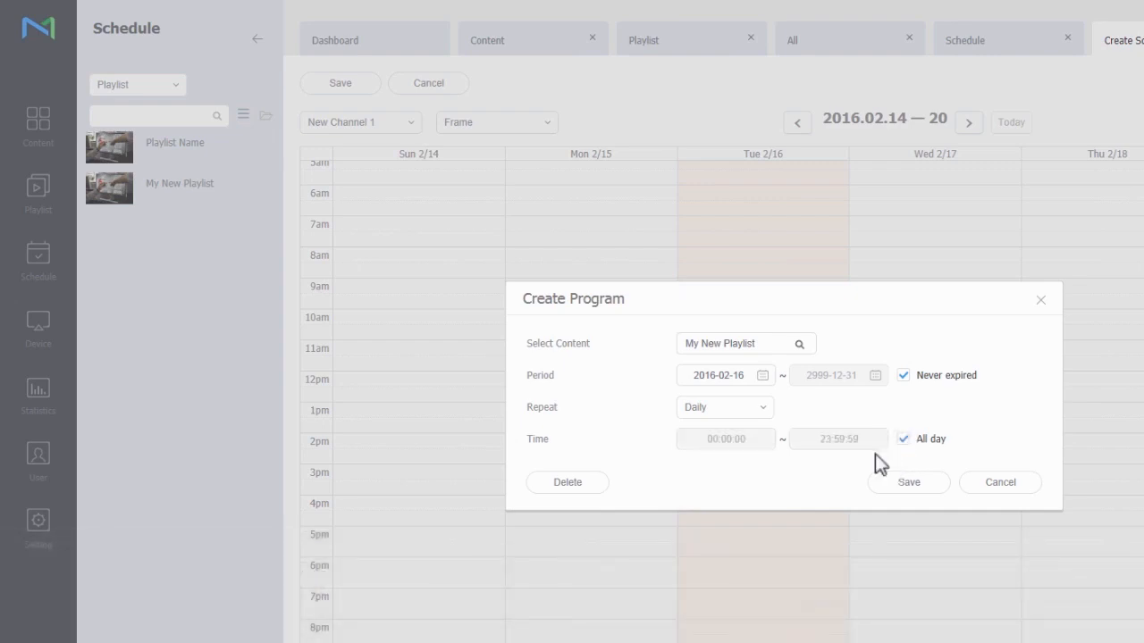
{"action": "left_click", "coordinate": [929, 480]}
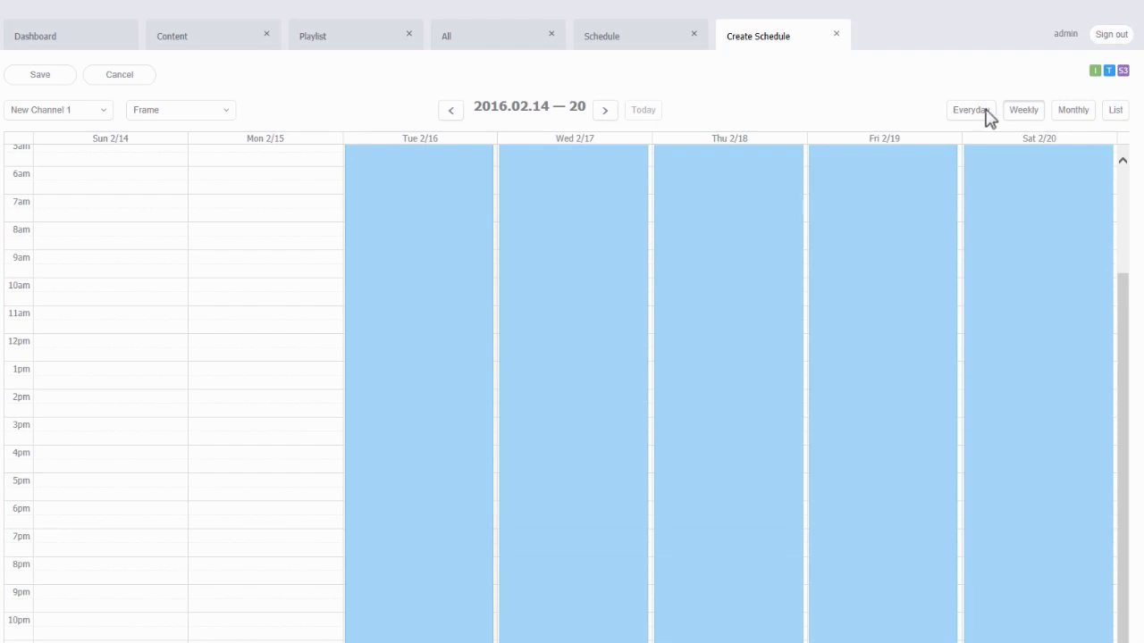
Step: Switch the schedule calendar through the daily, monthly and list views
{"action": "left_click", "coordinate": [989, 116]}
{"action": "left_click", "coordinate": [1071, 113]}
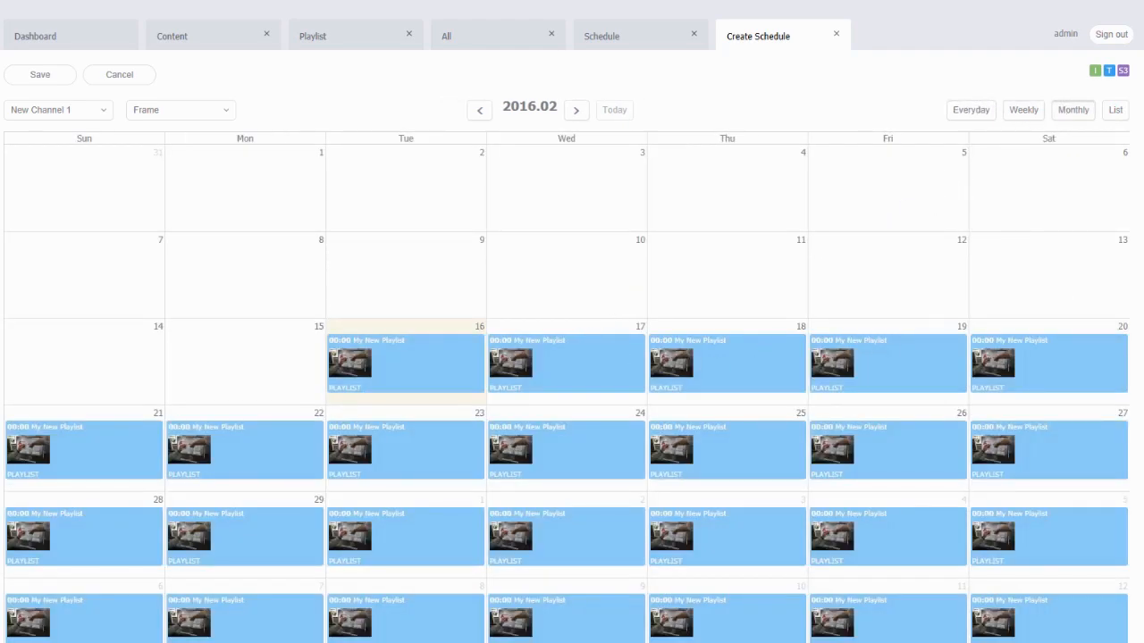
{"action": "left_click", "coordinate": [1115, 111]}
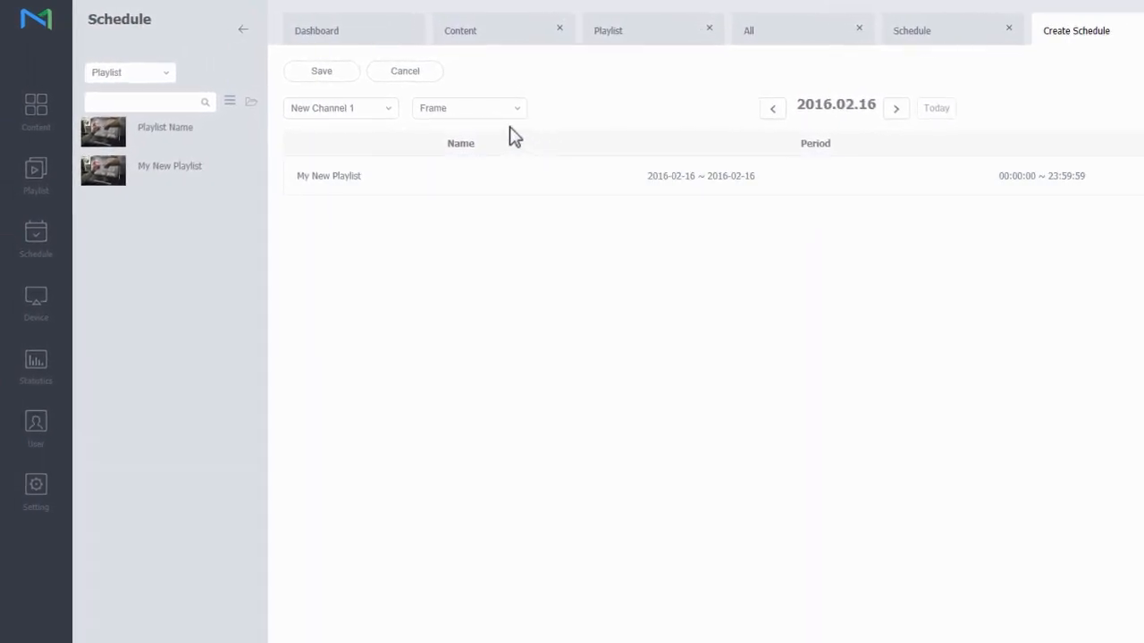
Step: Rename channel 1 to MyChannelName in the channel editor
{"action": "left_click", "coordinate": [371, 111]}
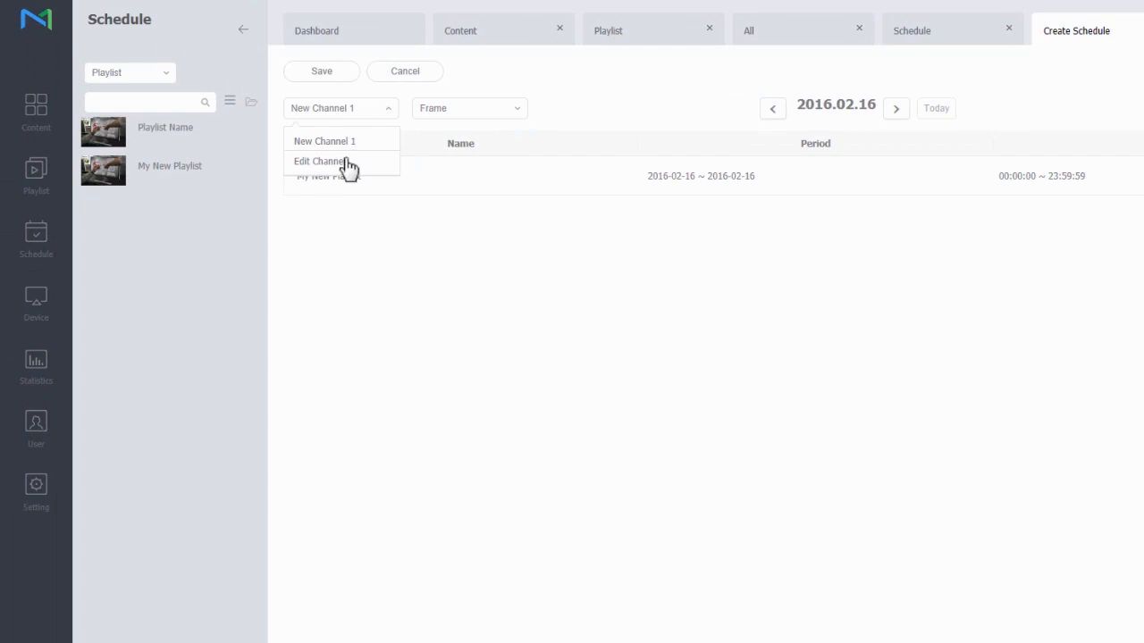
{"action": "left_click", "coordinate": [338, 162]}
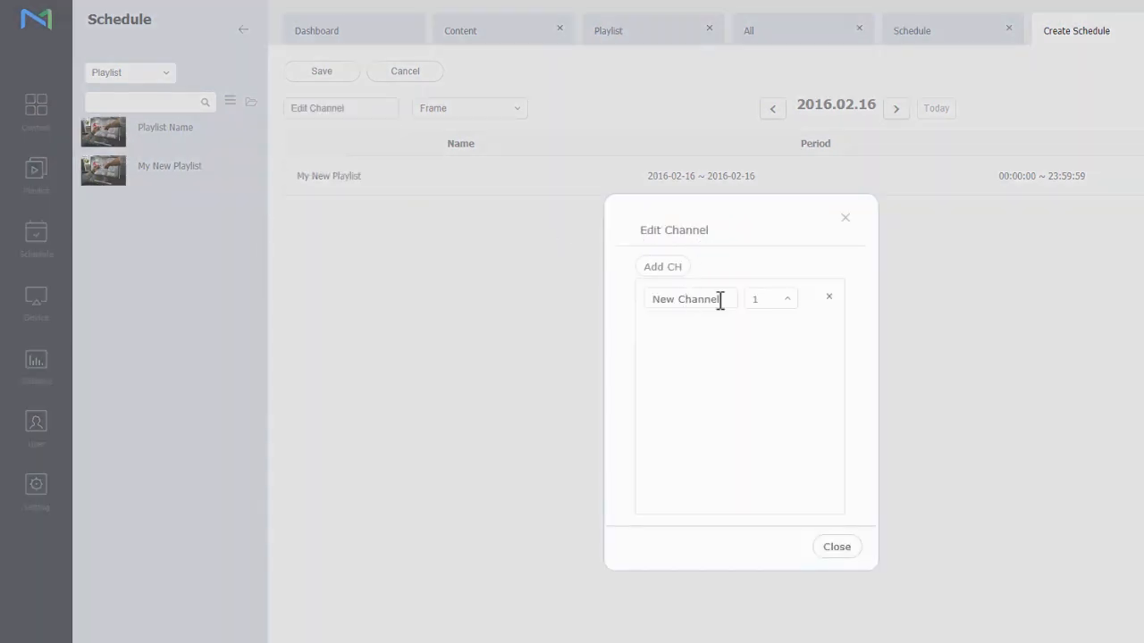
{"action": "left_click_drag", "start_coordinate": [720, 299], "coordinate": [605, 278]}
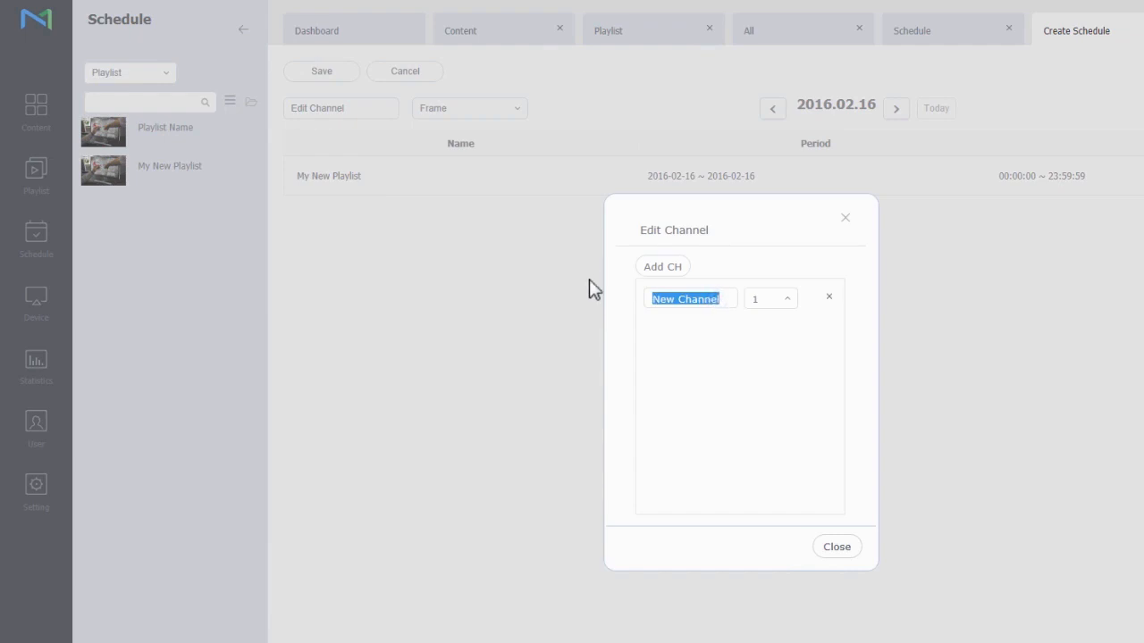
{"action": "type", "text": "MyCh"}
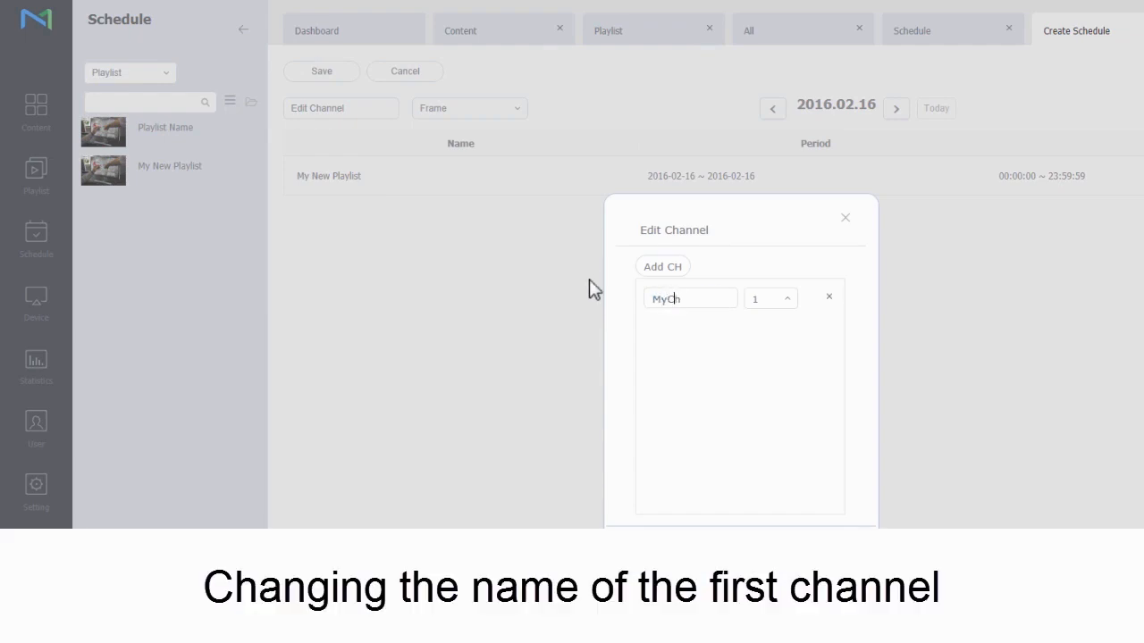
{"action": "type", "text": "annelName"}
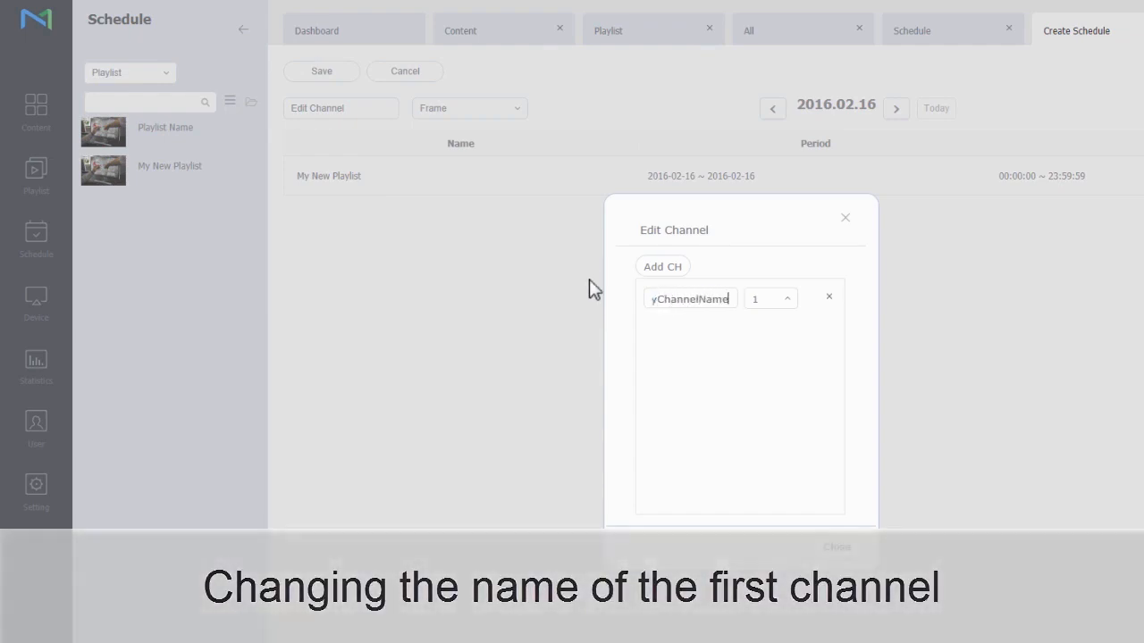
{"action": "left_click", "coordinate": [707, 339]}
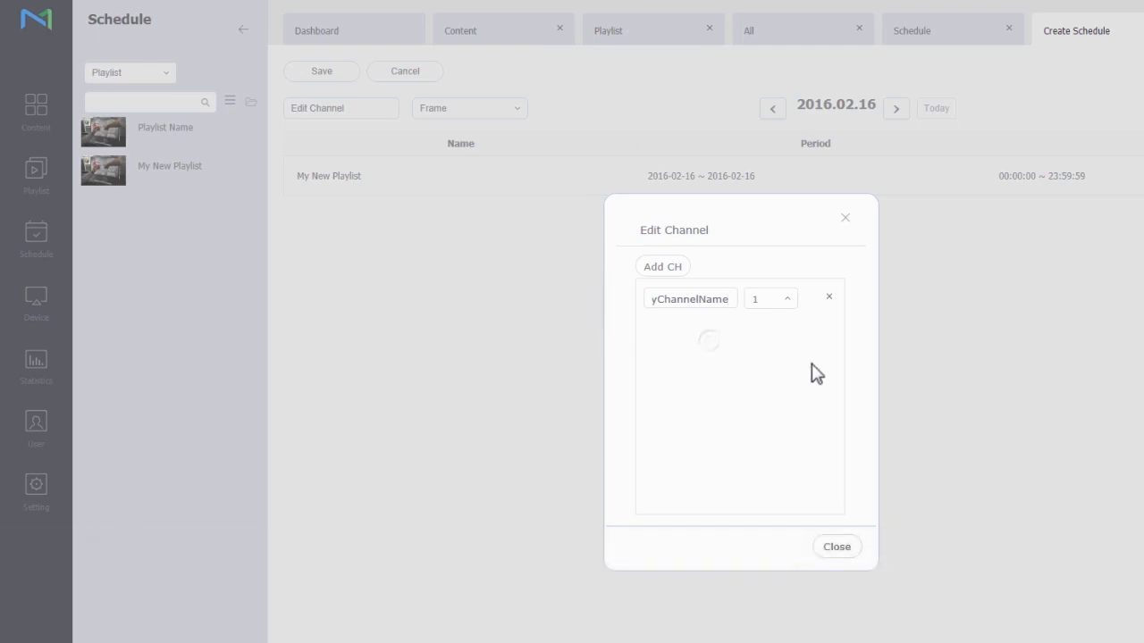
Step: Add channel 2 named SecondChannel, save the changes, and show MyChannelName's calendar
{"action": "left_click", "coordinate": [661, 266]}
{"action": "left_click_drag", "start_coordinate": [655, 325], "coordinate": [748, 326]}
{"action": "type", "text": "Seco"}
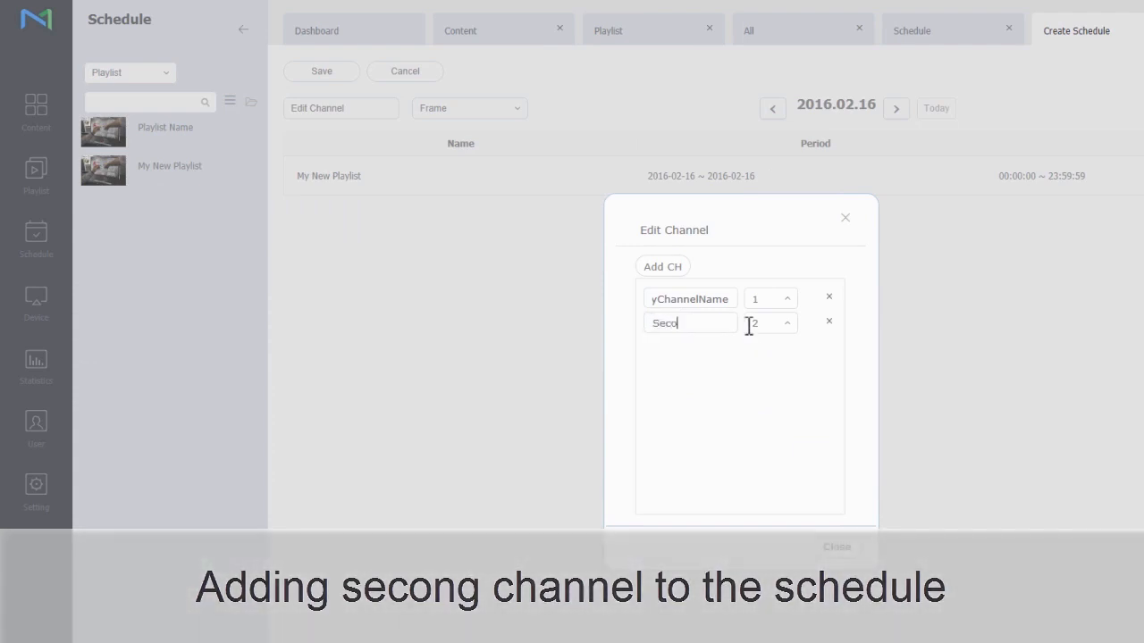
{"action": "type", "text": "ndChannel"}
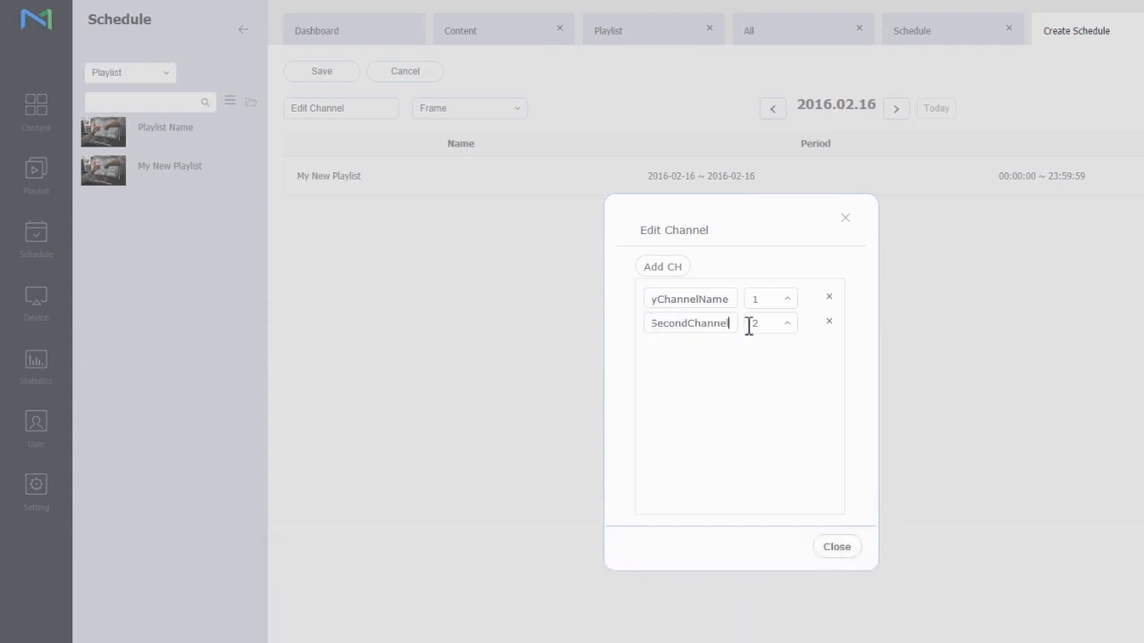
{"action": "left_click", "coordinate": [836, 547]}
{"action": "left_click", "coordinate": [801, 488]}
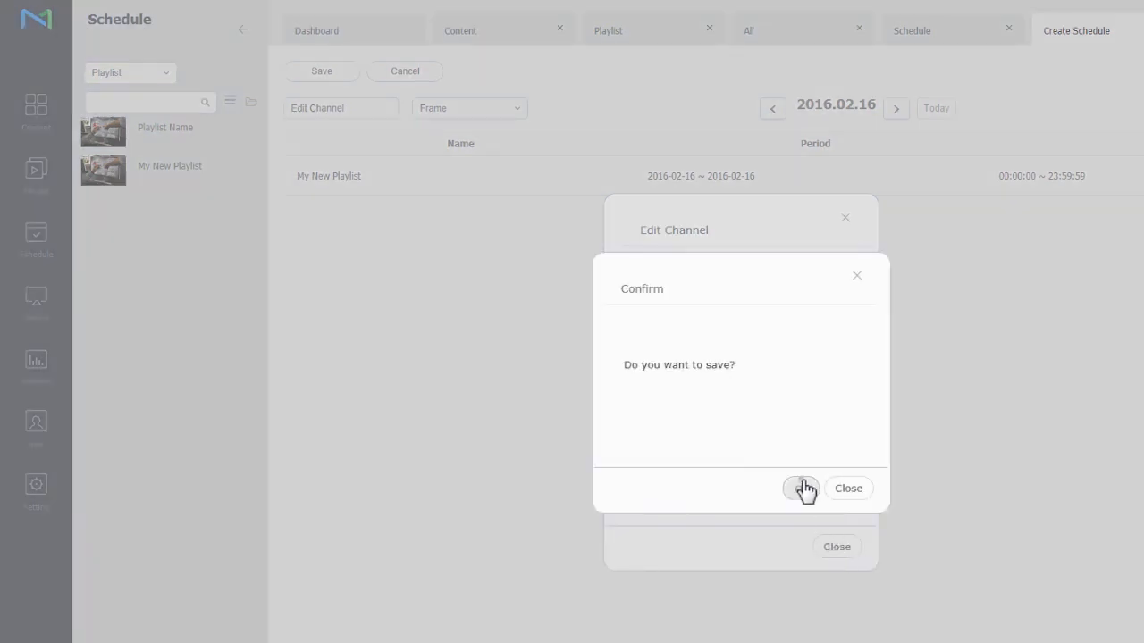
{"action": "left_click", "coordinate": [340, 109]}
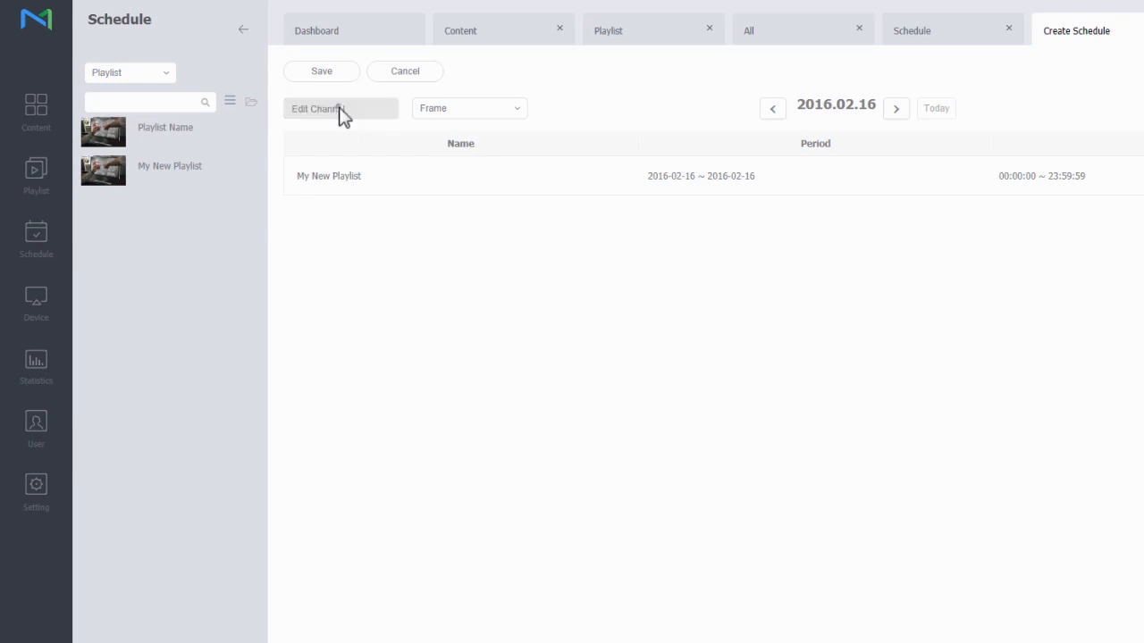
{"action": "left_click", "coordinate": [340, 141]}
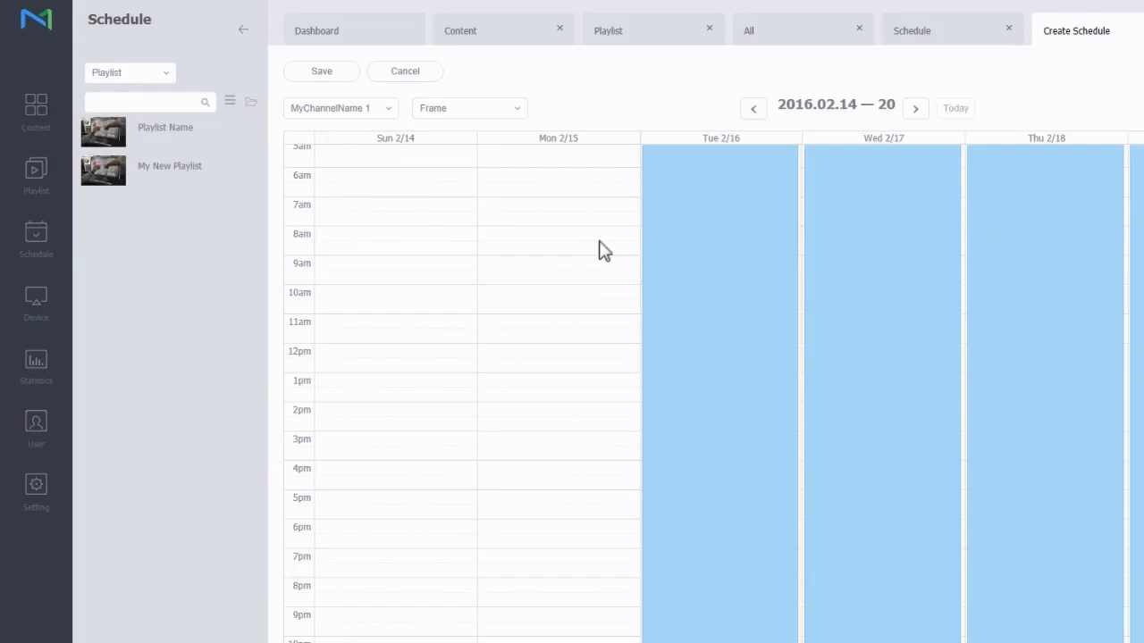
Step: Switch to the SecondChannel schedule and list individual content items instead of playlists
{"action": "left_click", "coordinate": [386, 111]}
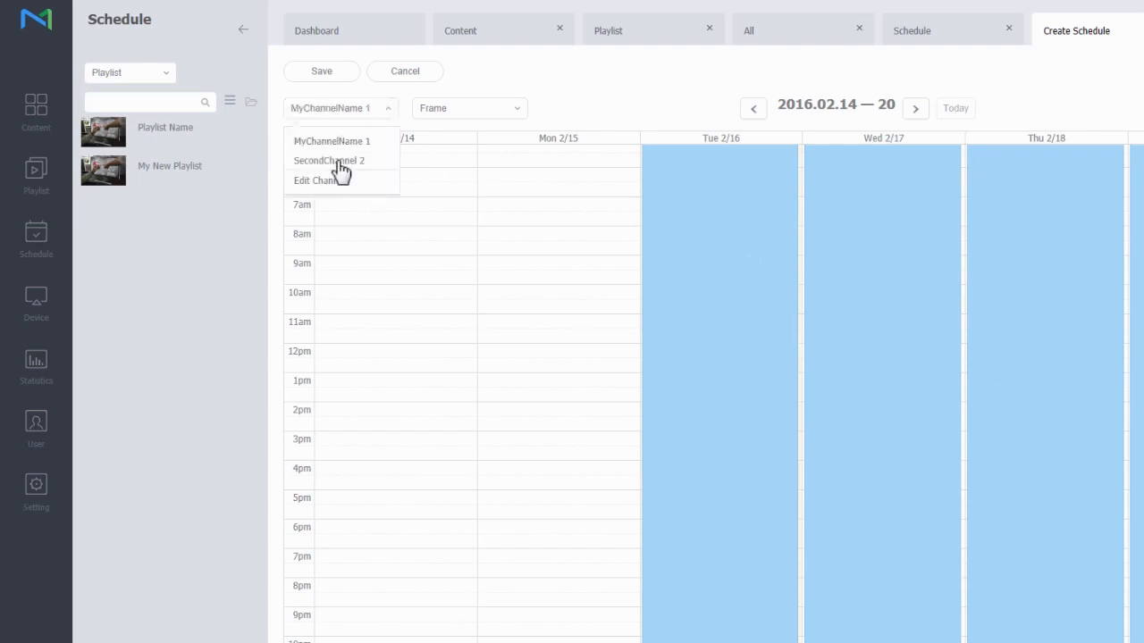
{"action": "left_click", "coordinate": [340, 161]}
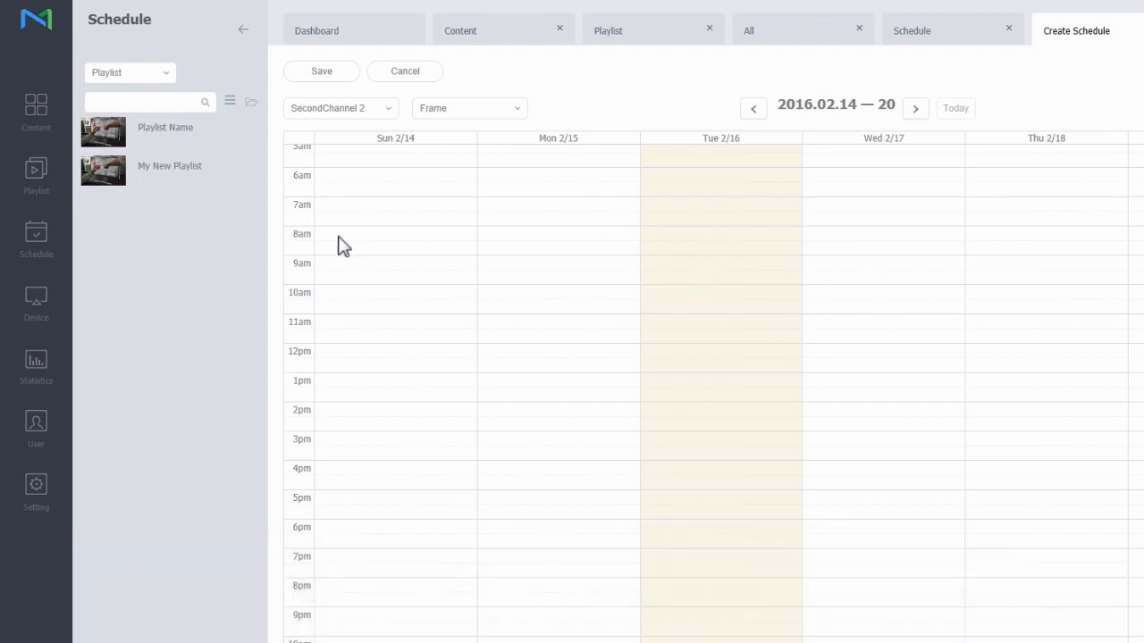
{"action": "left_click", "coordinate": [164, 69]}
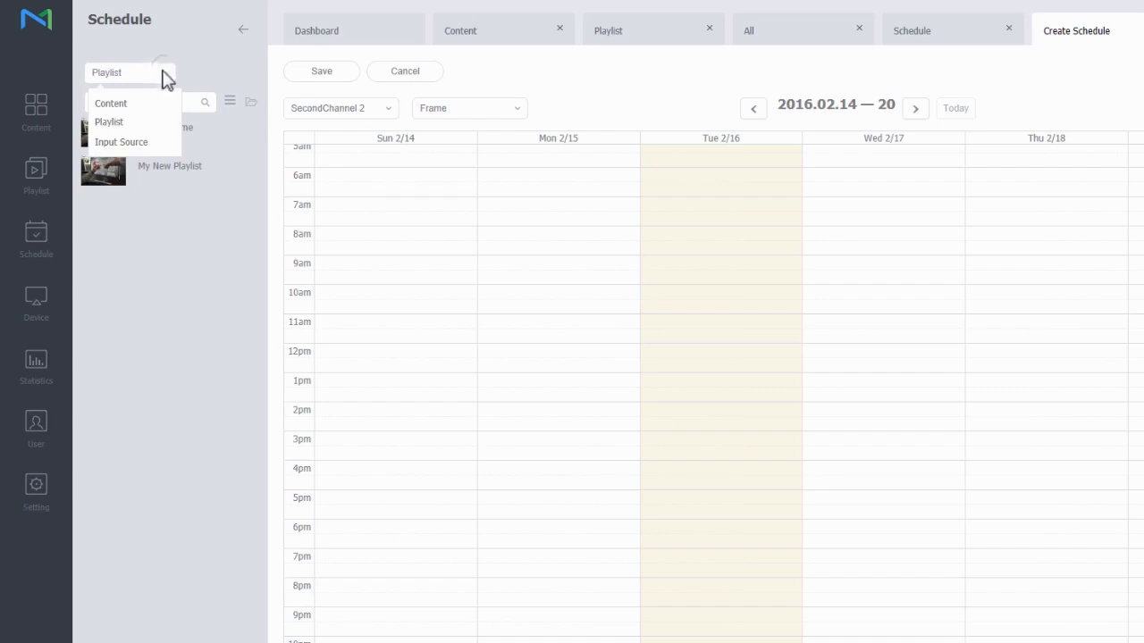
{"action": "left_click", "coordinate": [125, 105]}
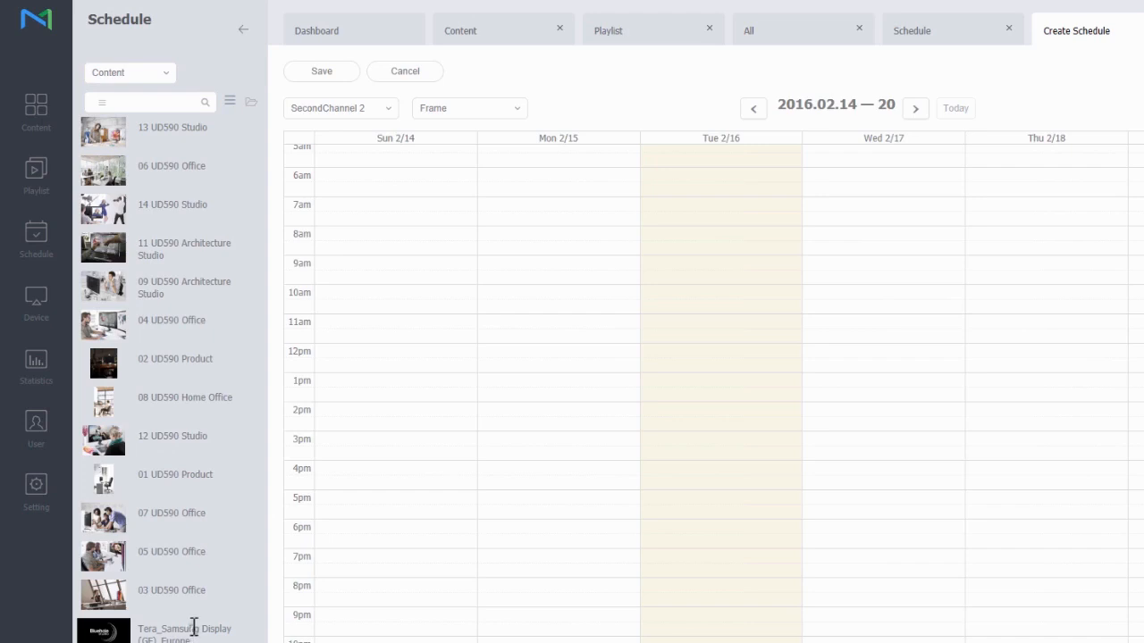
{"action": "scroll", "coordinate": [193, 626], "scroll_direction": "down", "scroll_amount": 4}
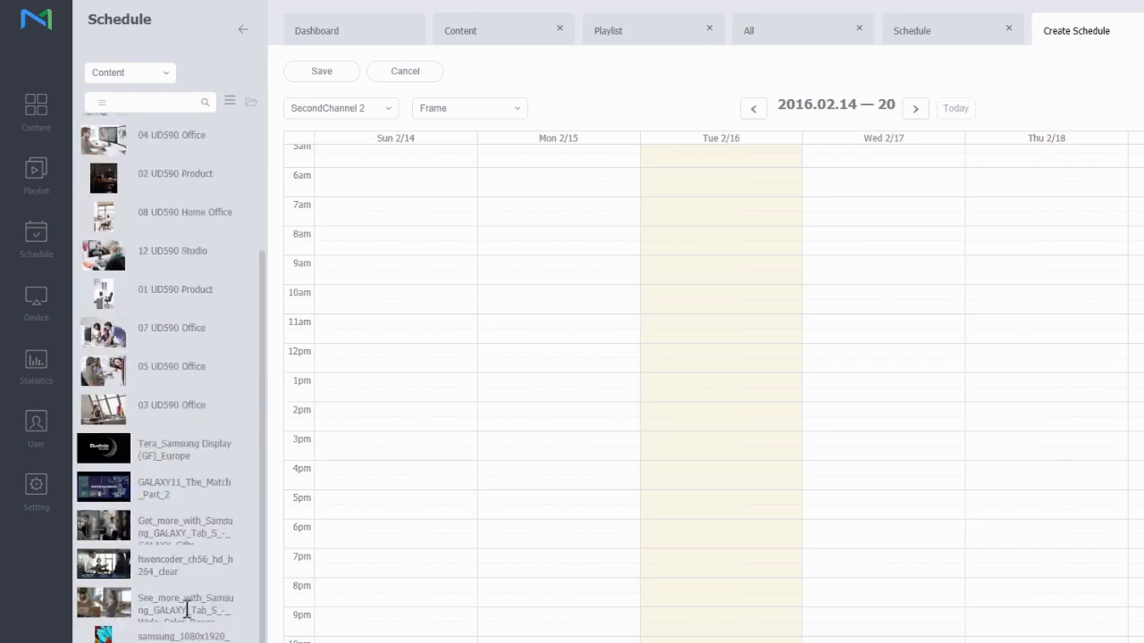
Step: Place the See_more_with_Samsung video on Tue 2/16, playing all day, daily, never expiring
{"action": "left_click_drag", "start_coordinate": [185, 610], "coordinate": [783, 296]}
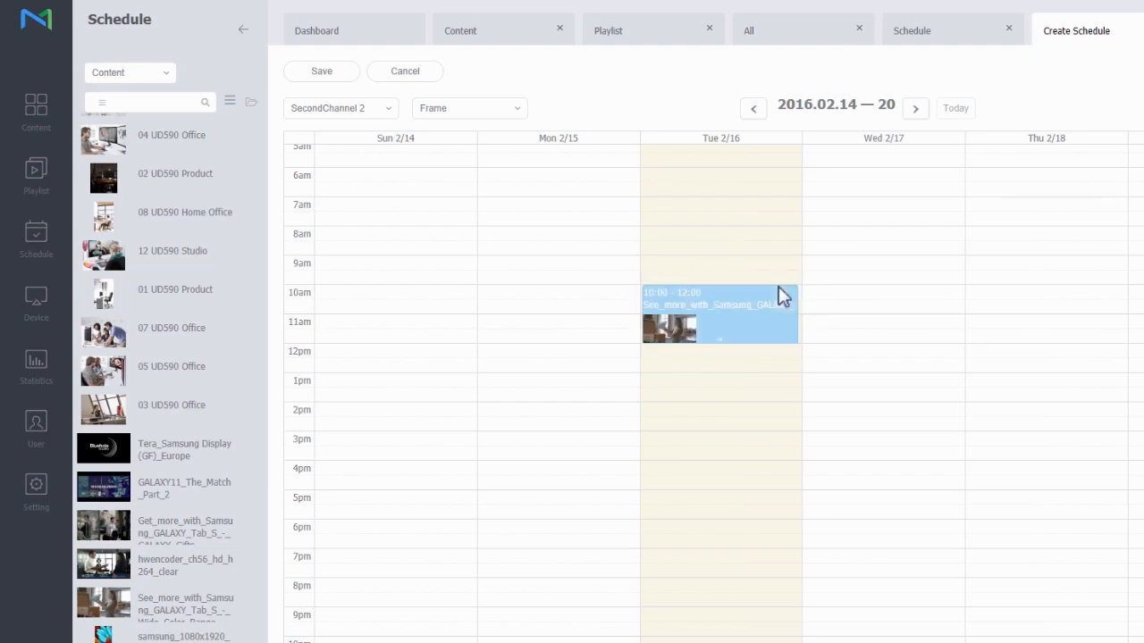
{"action": "left_click", "coordinate": [747, 326]}
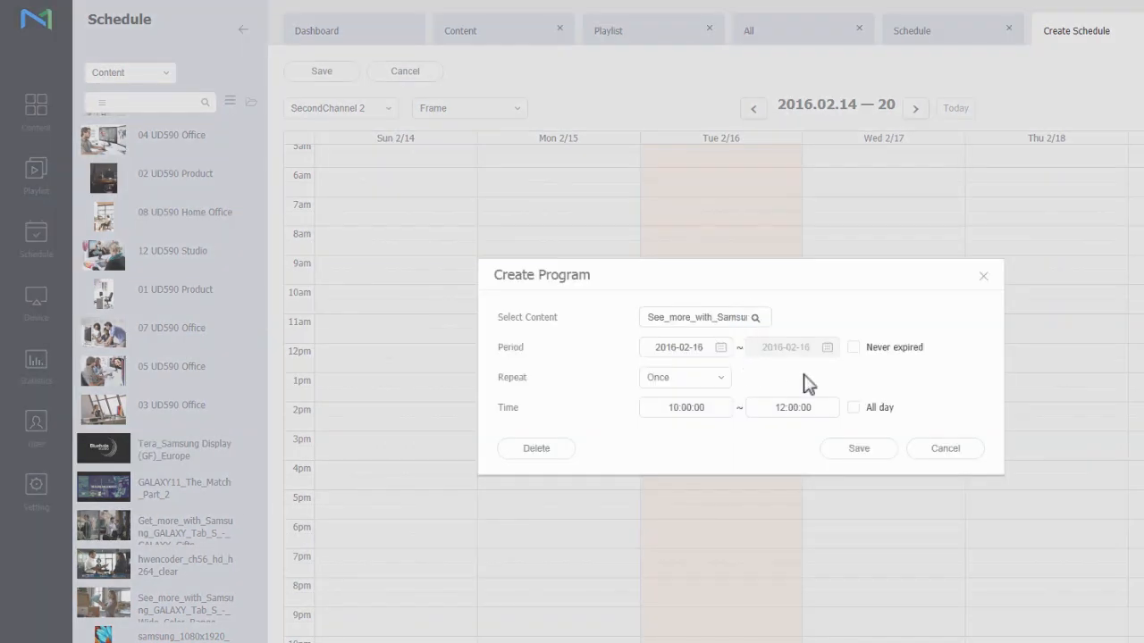
{"action": "left_click", "coordinate": [853, 407]}
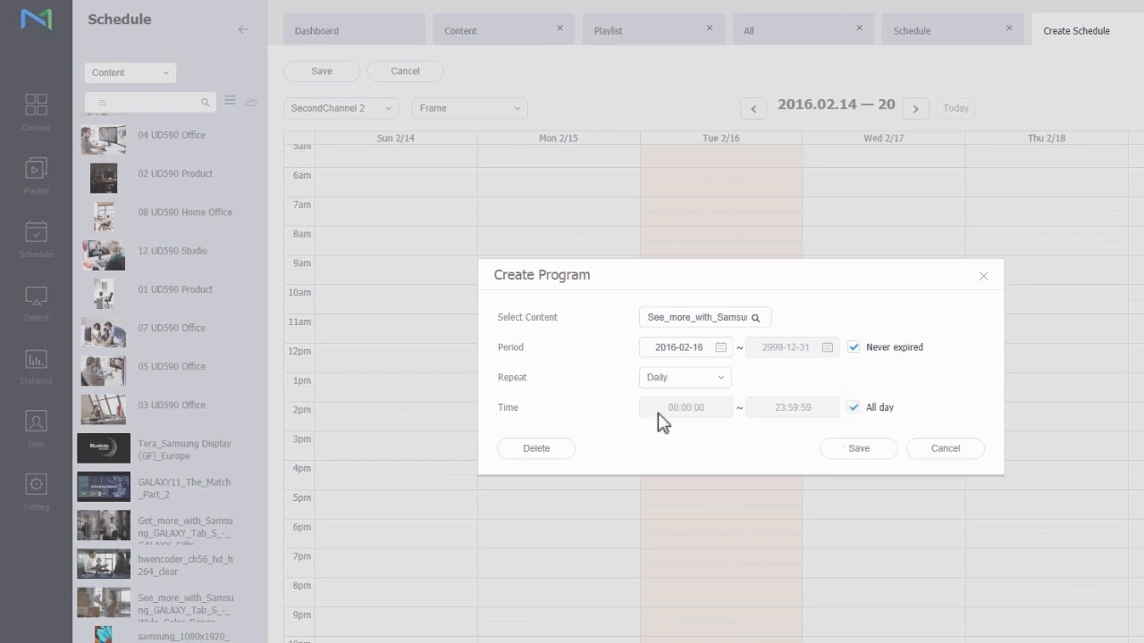
{"action": "left_click", "coordinate": [856, 451]}
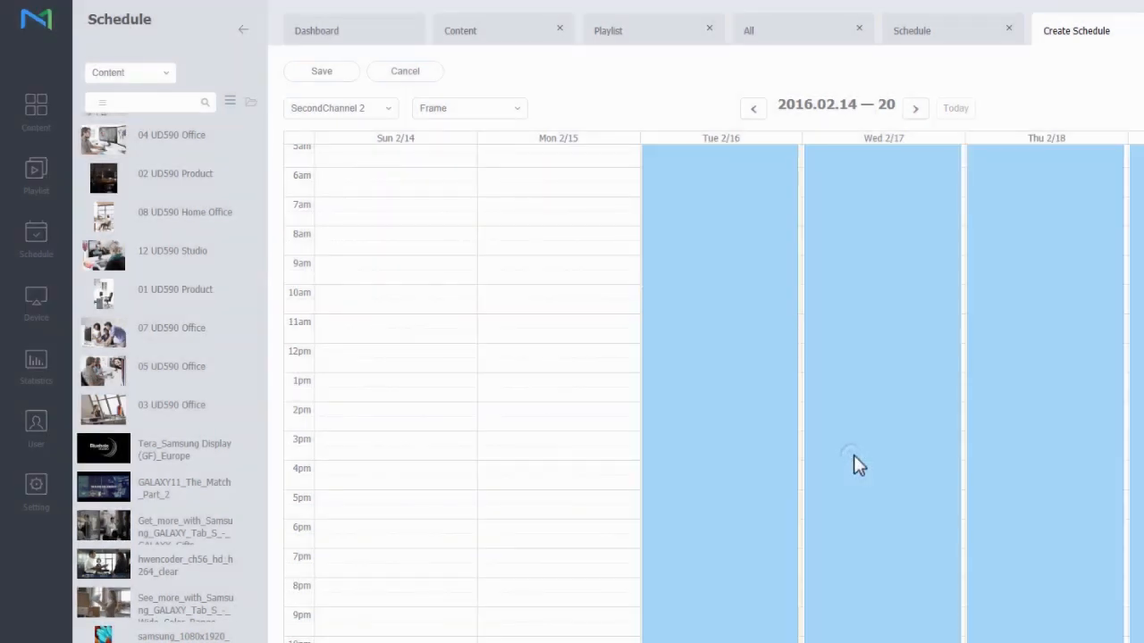
Step: Name the schedule My First Schedule and put it in the default schedule group
{"action": "left_click", "coordinate": [347, 80]}
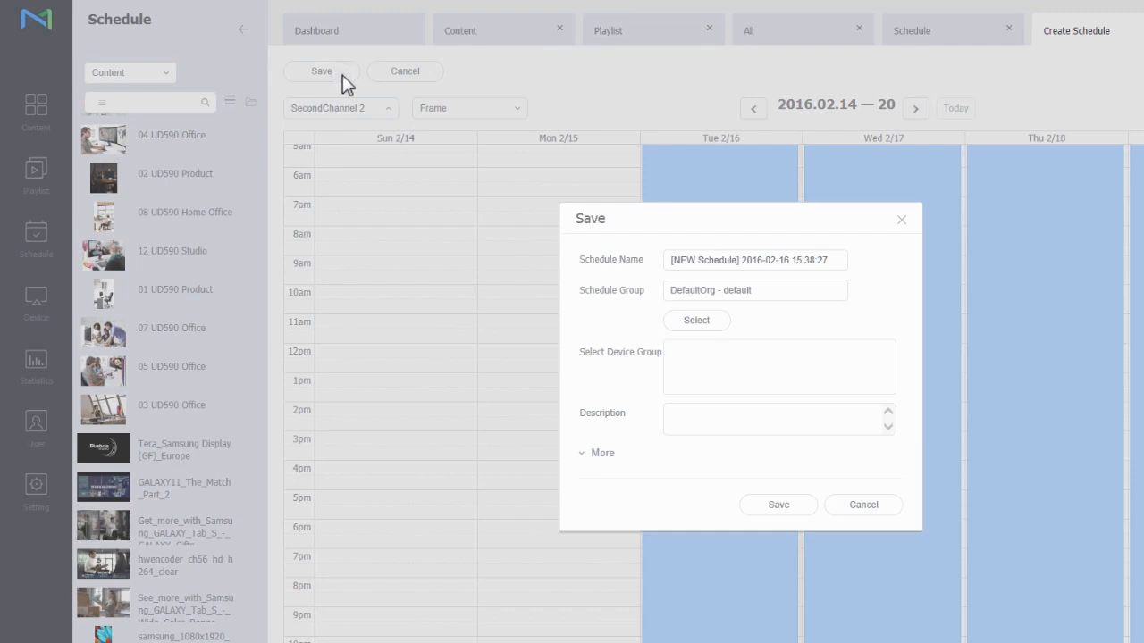
{"action": "left_click_drag", "start_coordinate": [681, 256], "coordinate": [840, 262]}
{"action": "key", "text": "BackSpace"}
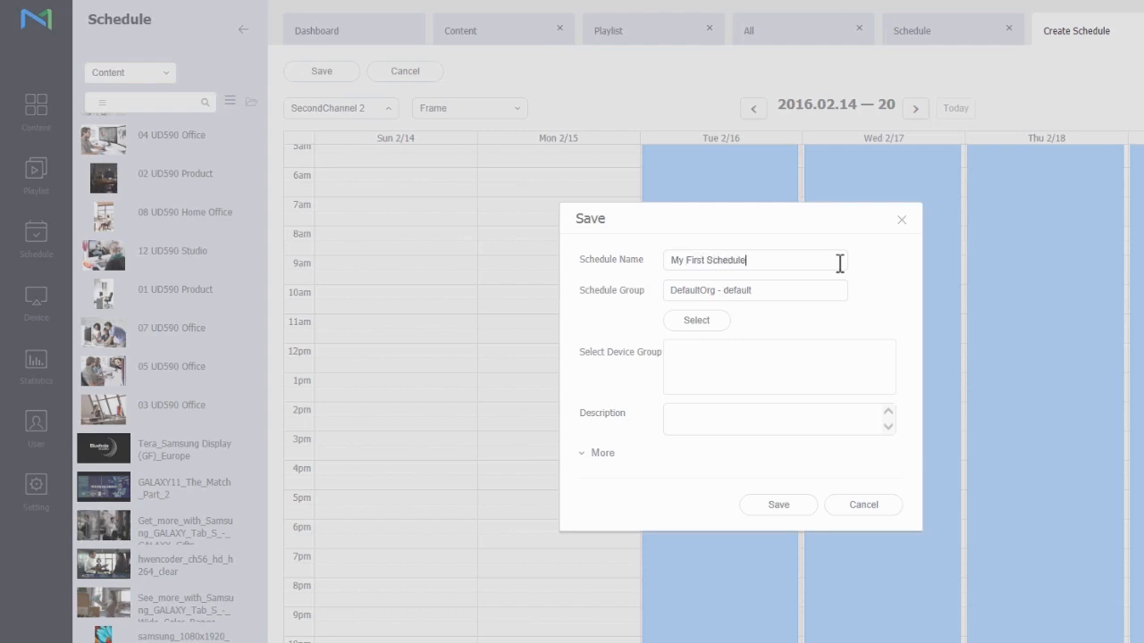
{"action": "left_click", "coordinate": [792, 300]}
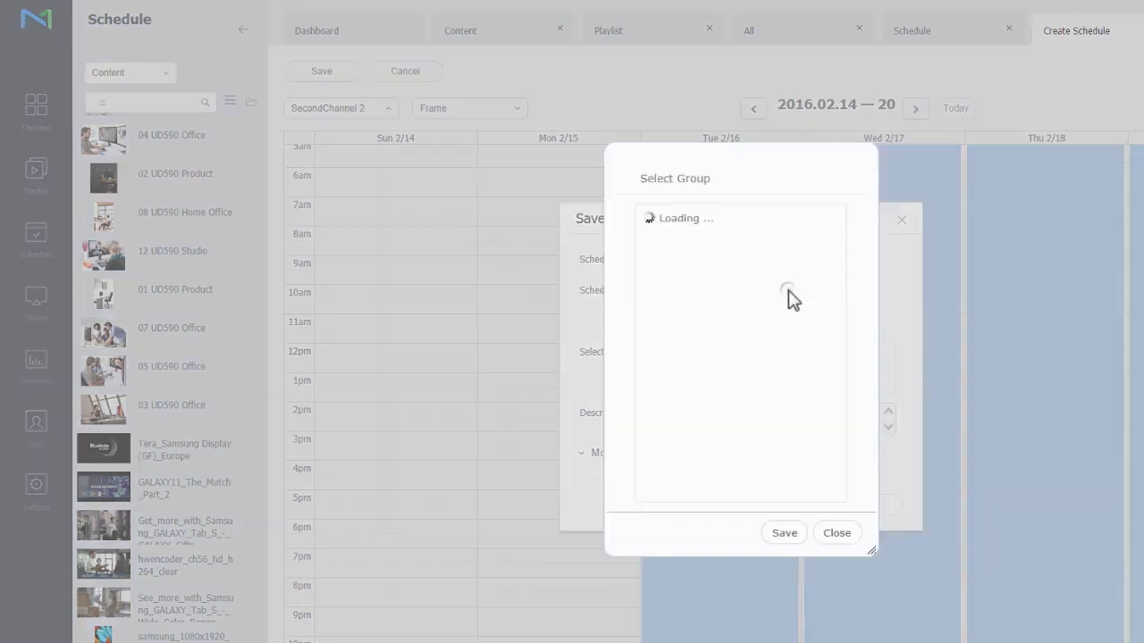
{"action": "left_click", "coordinate": [649, 218]}
{"action": "left_click", "coordinate": [686, 240]}
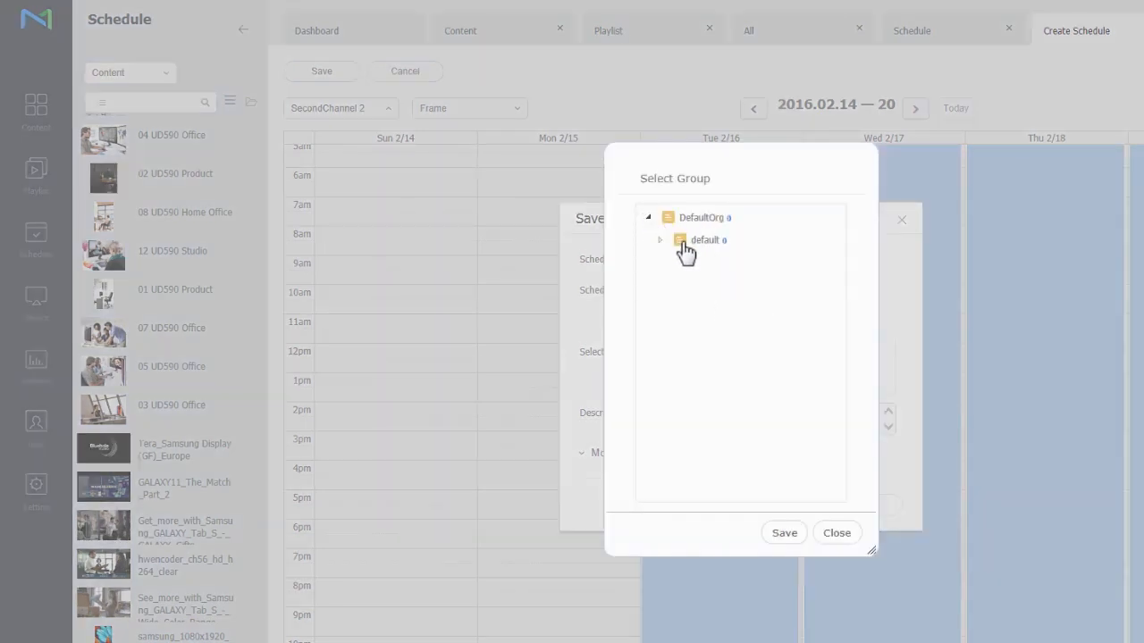
{"action": "left_click", "coordinate": [784, 533]}
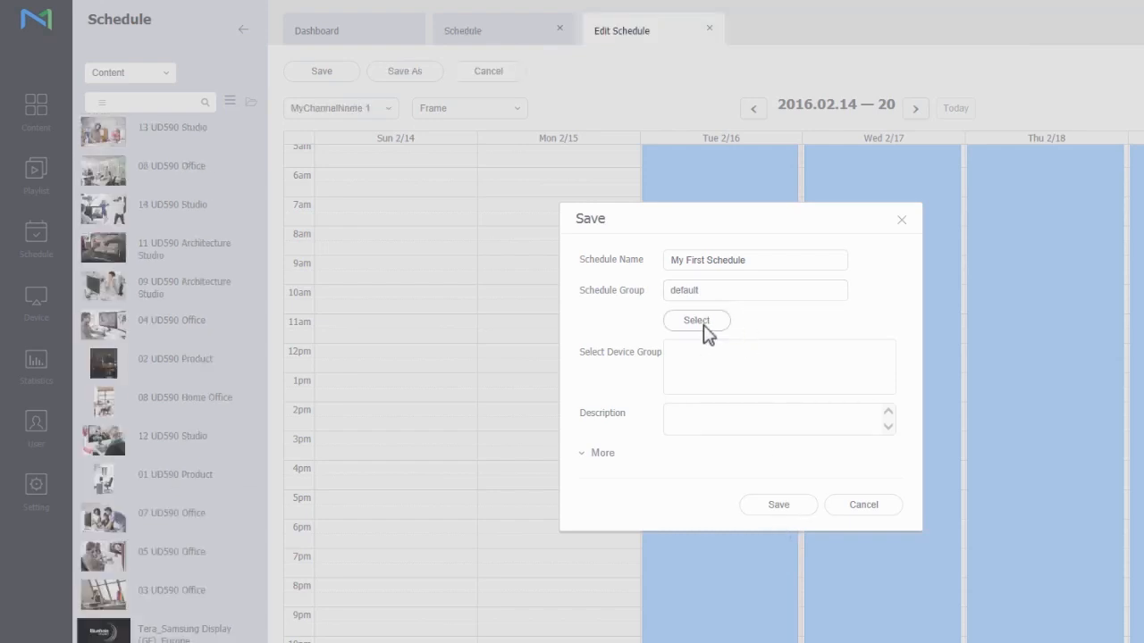
Step: Target the default device group under DefaultOrg, then save and deploy the schedule
{"action": "left_click", "coordinate": [702, 324]}
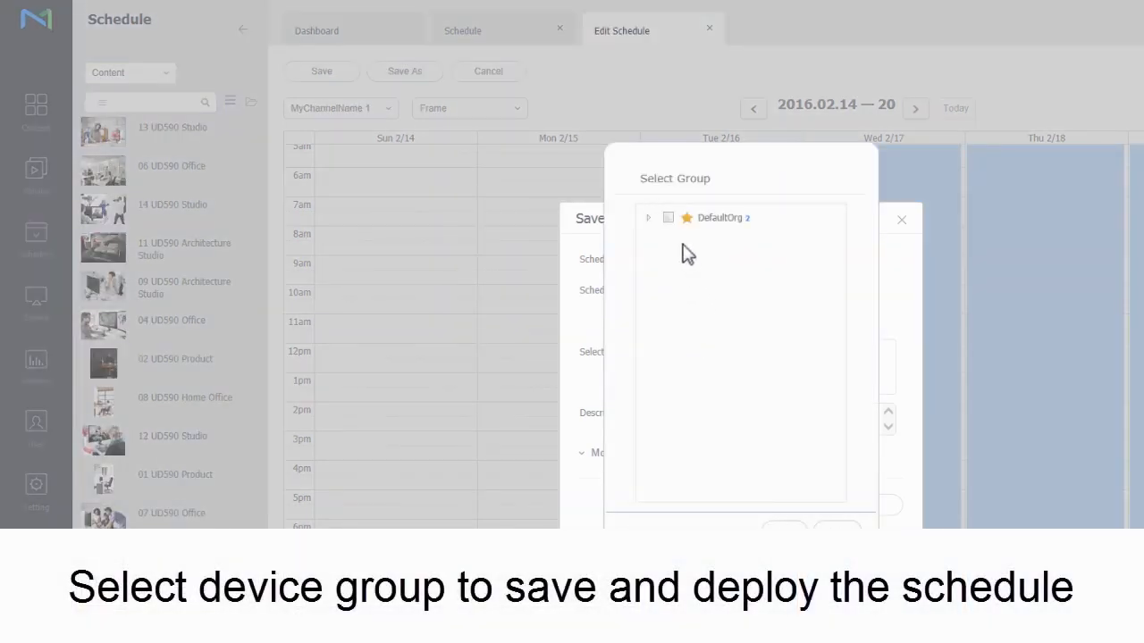
{"action": "left_click", "coordinate": [647, 219]}
{"action": "left_click", "coordinate": [679, 239]}
{"action": "left_click", "coordinate": [792, 534]}
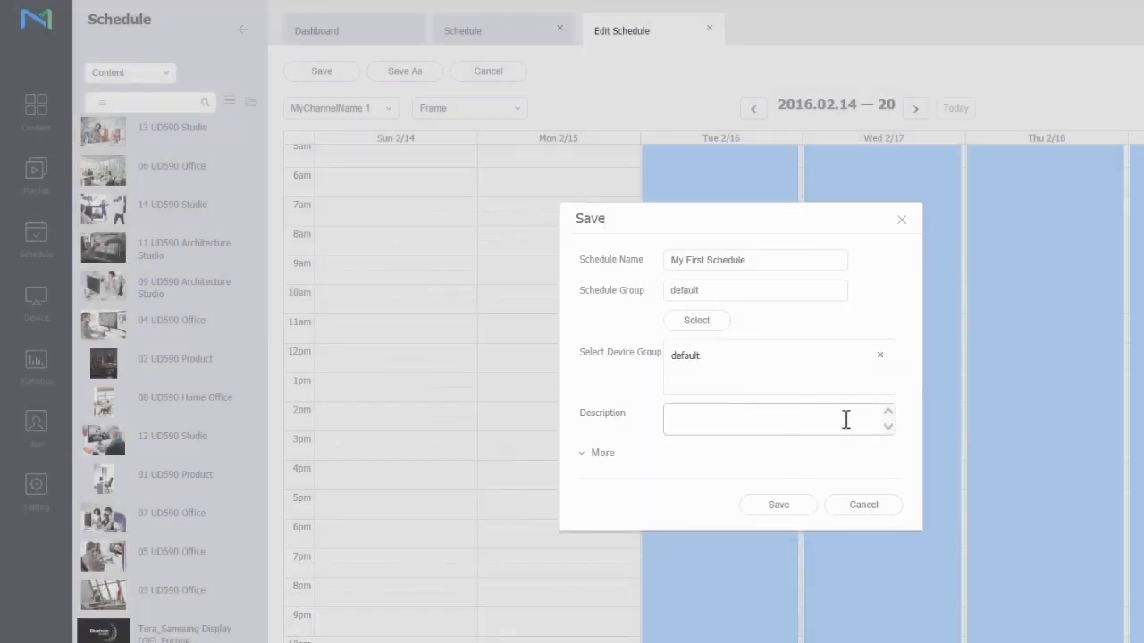
{"action": "left_click", "coordinate": [603, 454]}
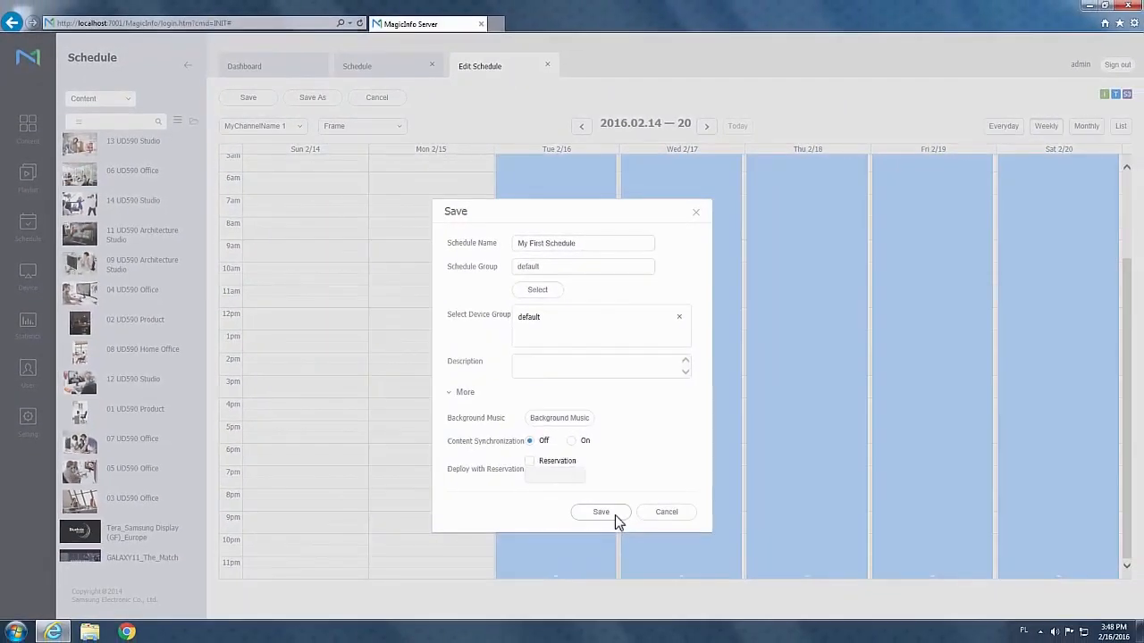
{"action": "left_click", "coordinate": [614, 514]}
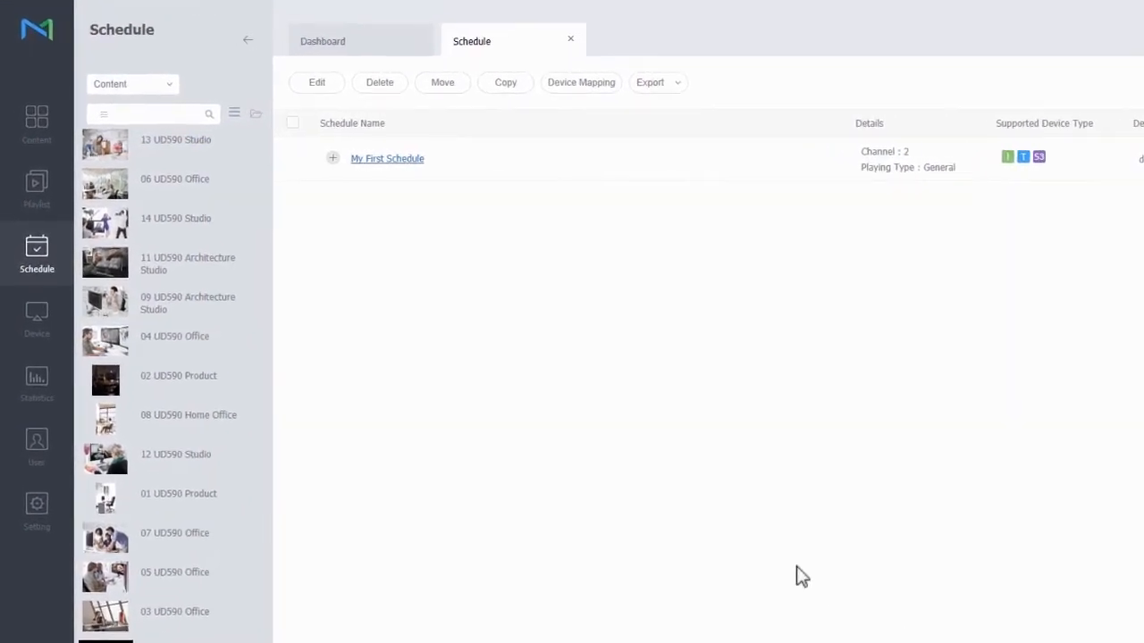
Step: Expand My First Schedule to see its two contents, then open the Device list
{"action": "left_click", "coordinate": [339, 158]}
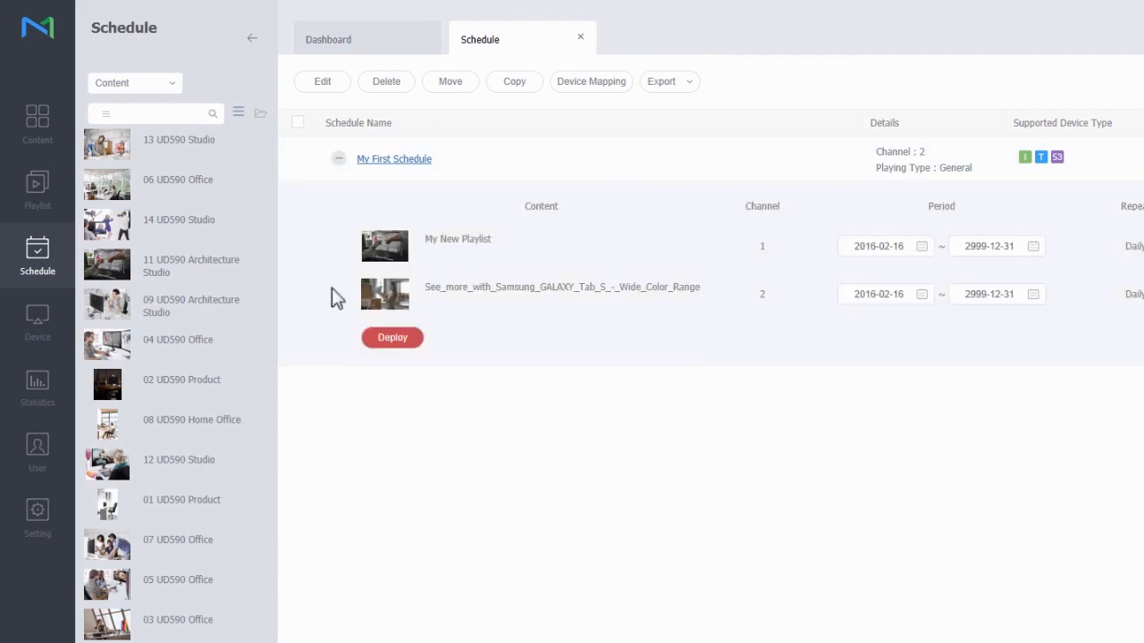
{"action": "left_click", "coordinate": [37, 327]}
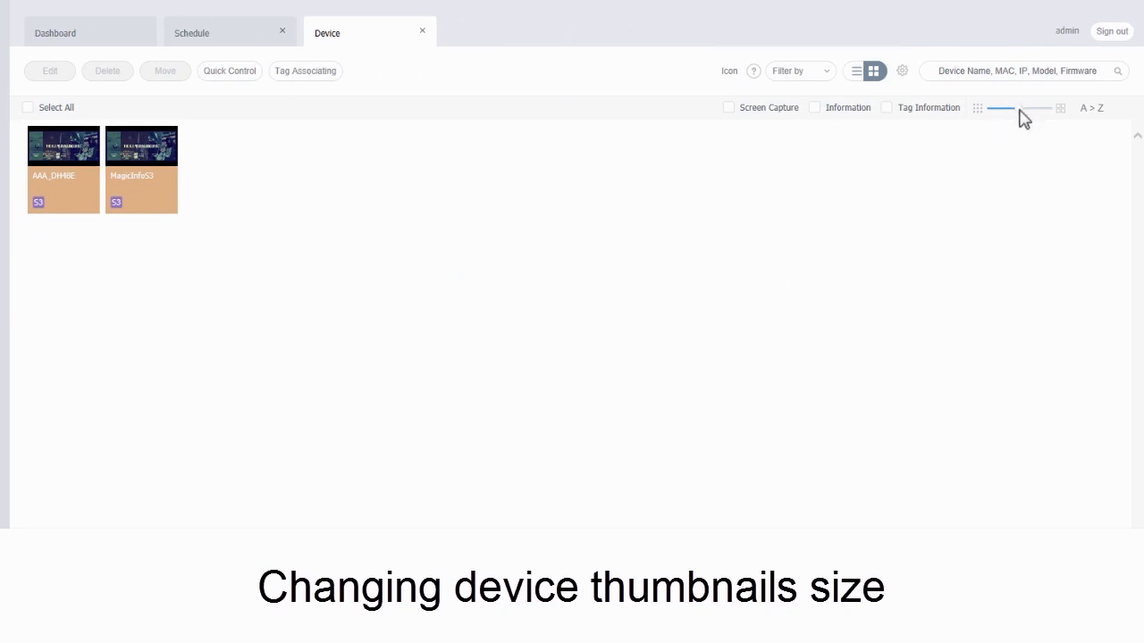
Step: Enlarge device thumbnails and view AAA_DH48E's content download status, all items at 100%
{"action": "left_click_drag", "start_coordinate": [1019, 113], "coordinate": [1059, 114]}
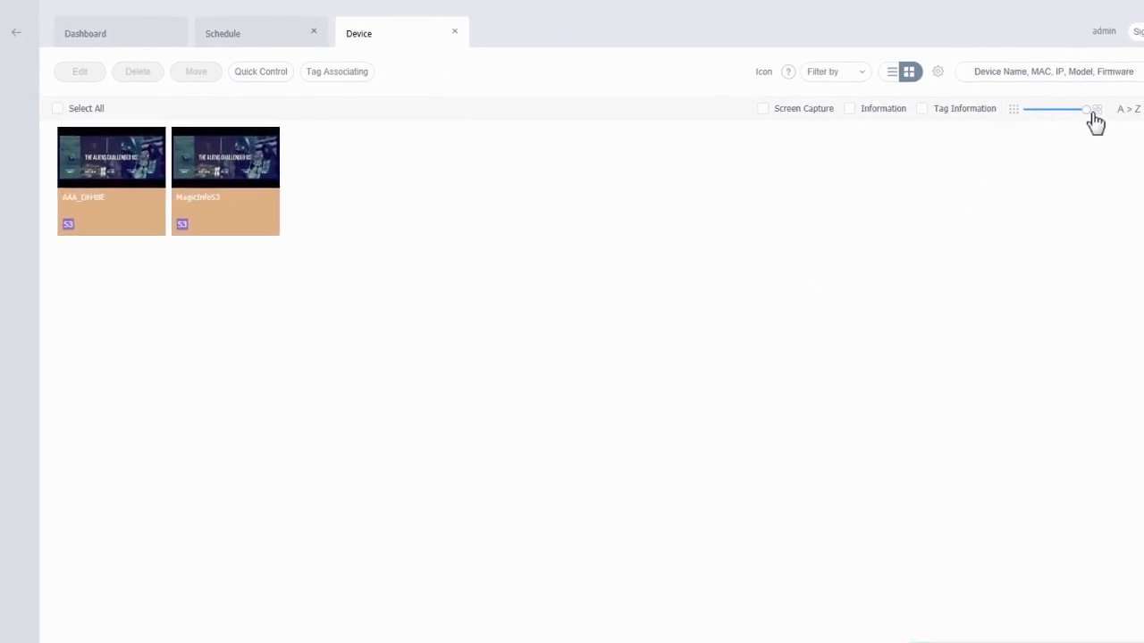
{"action": "mouse_move", "coordinate": [136, 175]}
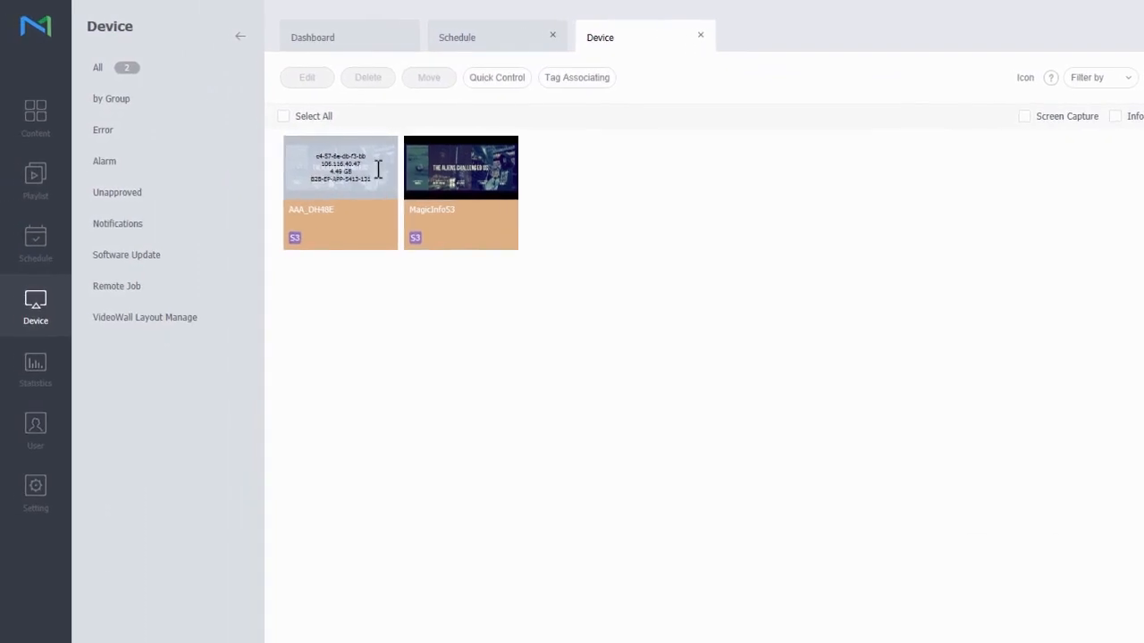
{"action": "left_click", "coordinate": [320, 216]}
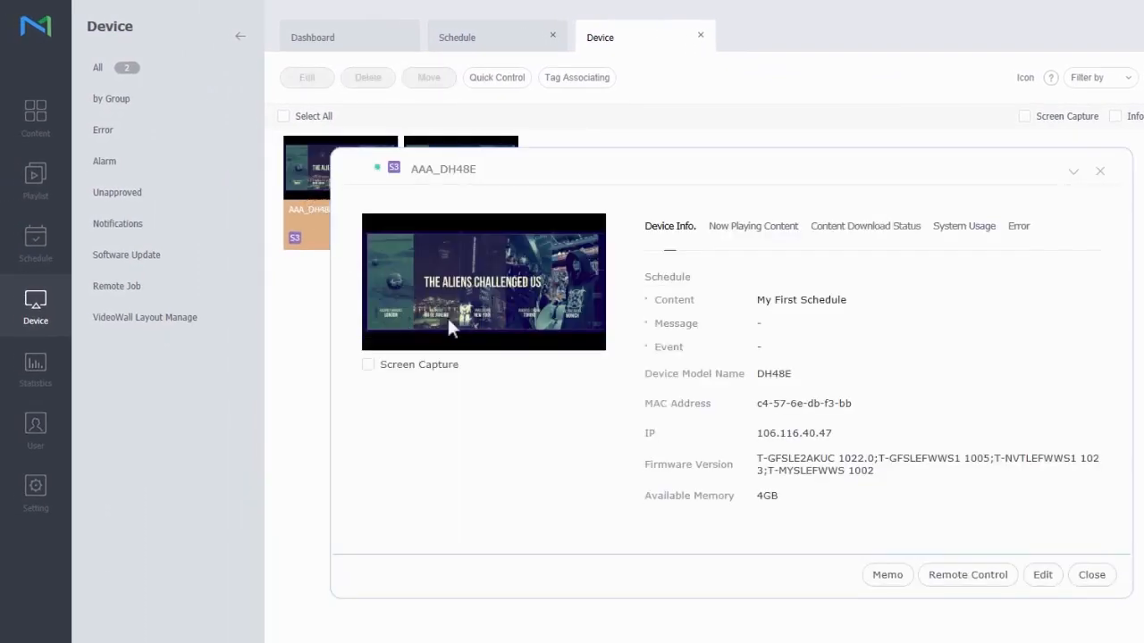
{"action": "left_click", "coordinate": [863, 226]}
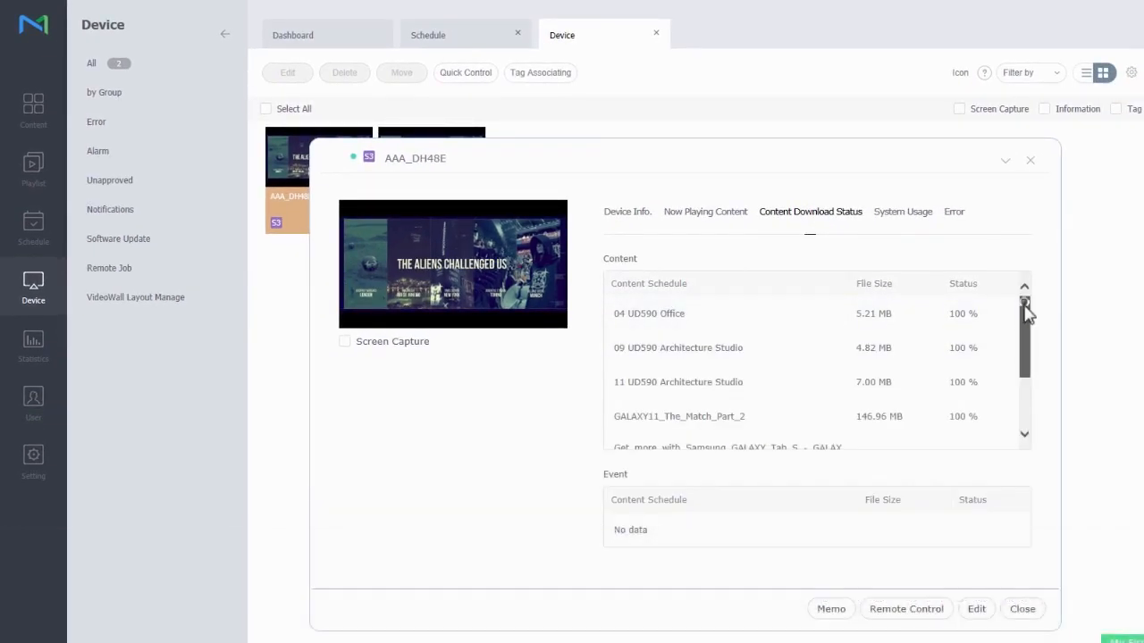
{"action": "left_click_drag", "start_coordinate": [1025, 302], "coordinate": [1023, 384]}
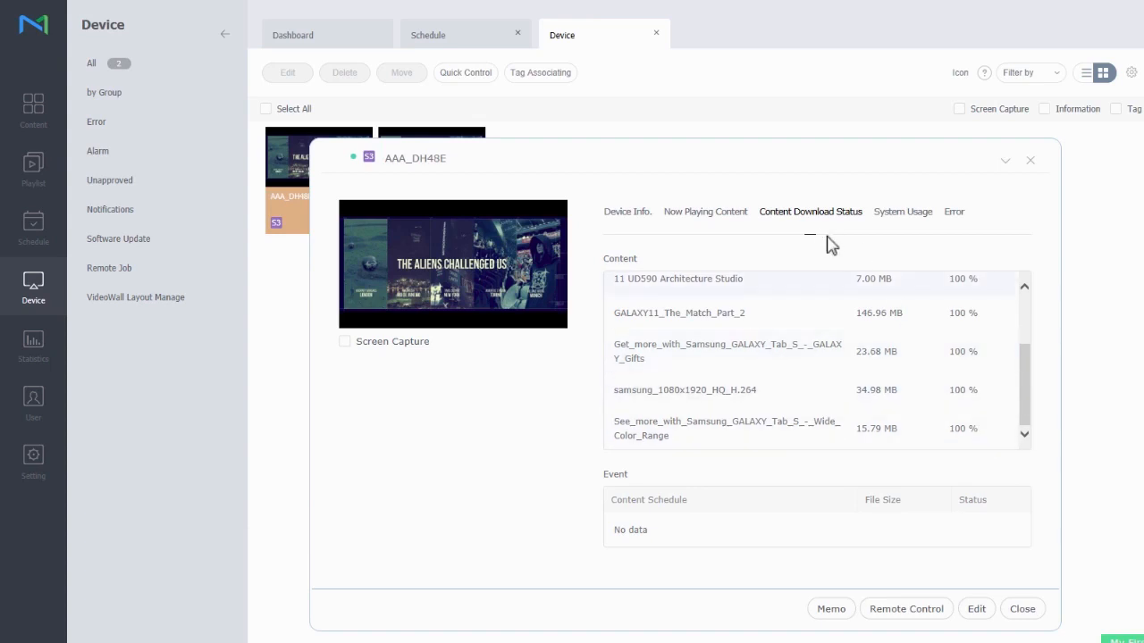
{"action": "left_click", "coordinate": [897, 217]}
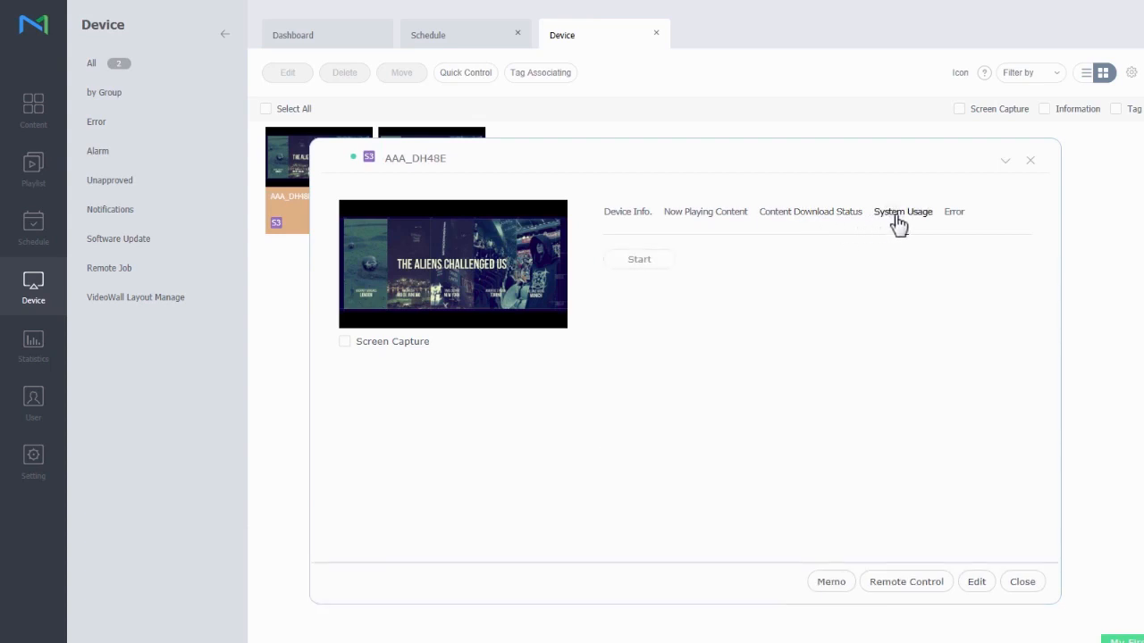
Step: Start and stop AAA_DH48E usage monitoring, then check its Now Playing Content and Error tabs
{"action": "left_click", "coordinate": [658, 262]}
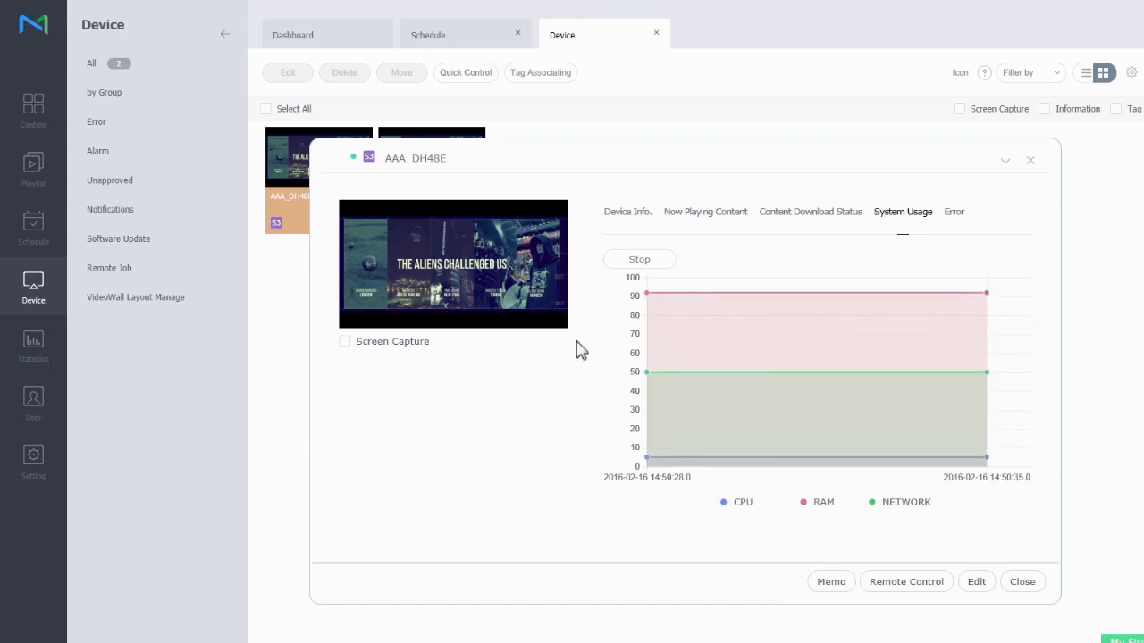
{"action": "left_click", "coordinate": [642, 262]}
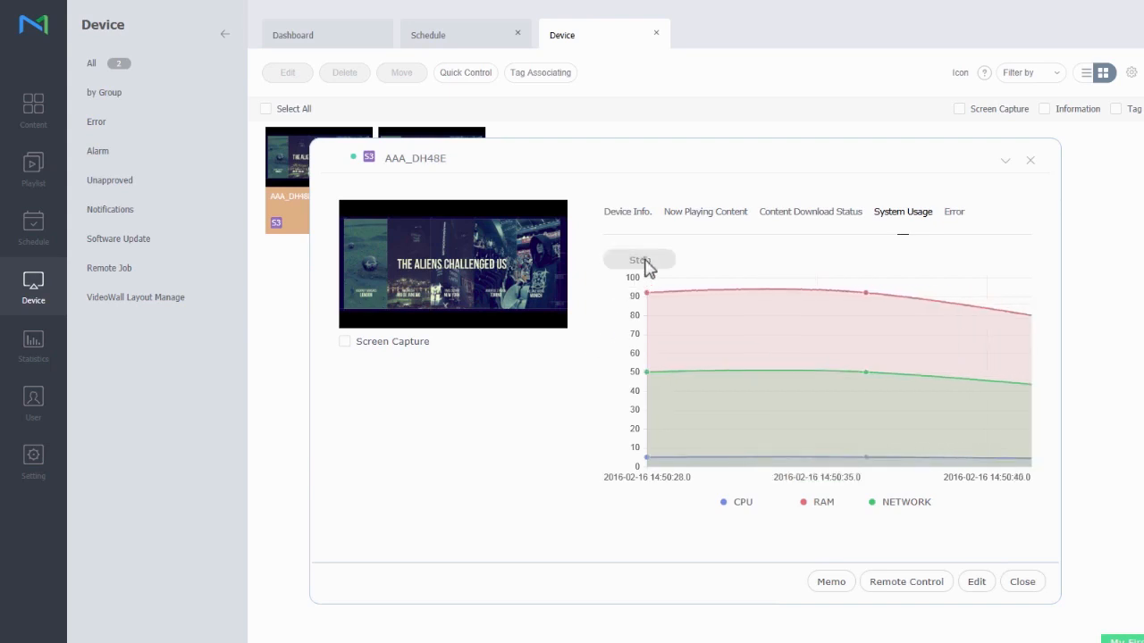
{"action": "left_click", "coordinate": [729, 218]}
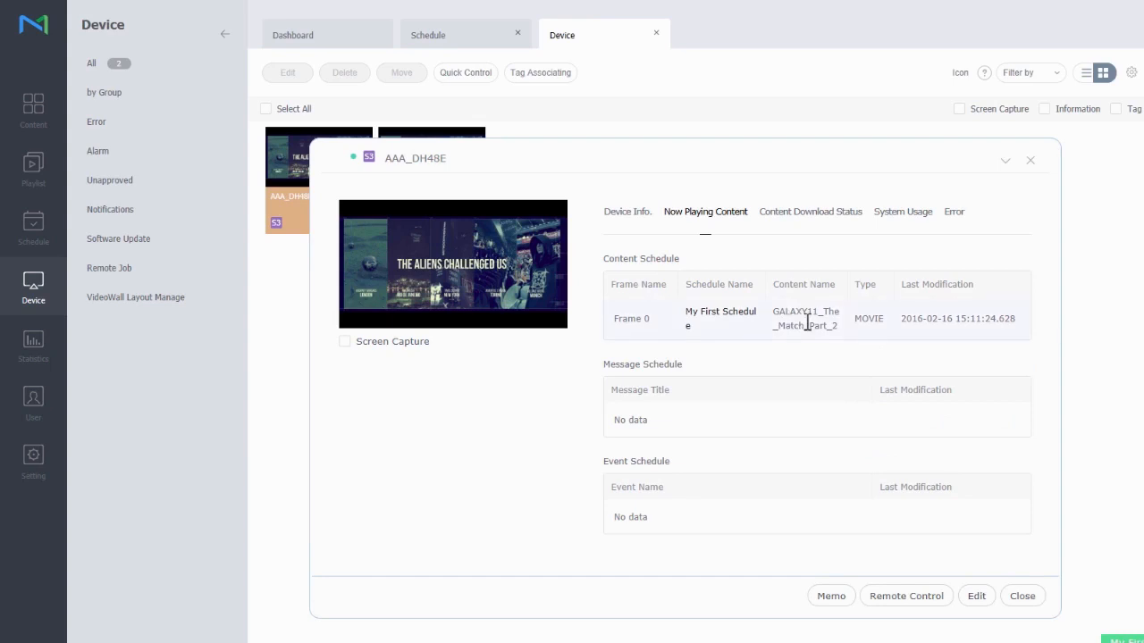
{"action": "left_click", "coordinate": [955, 214]}
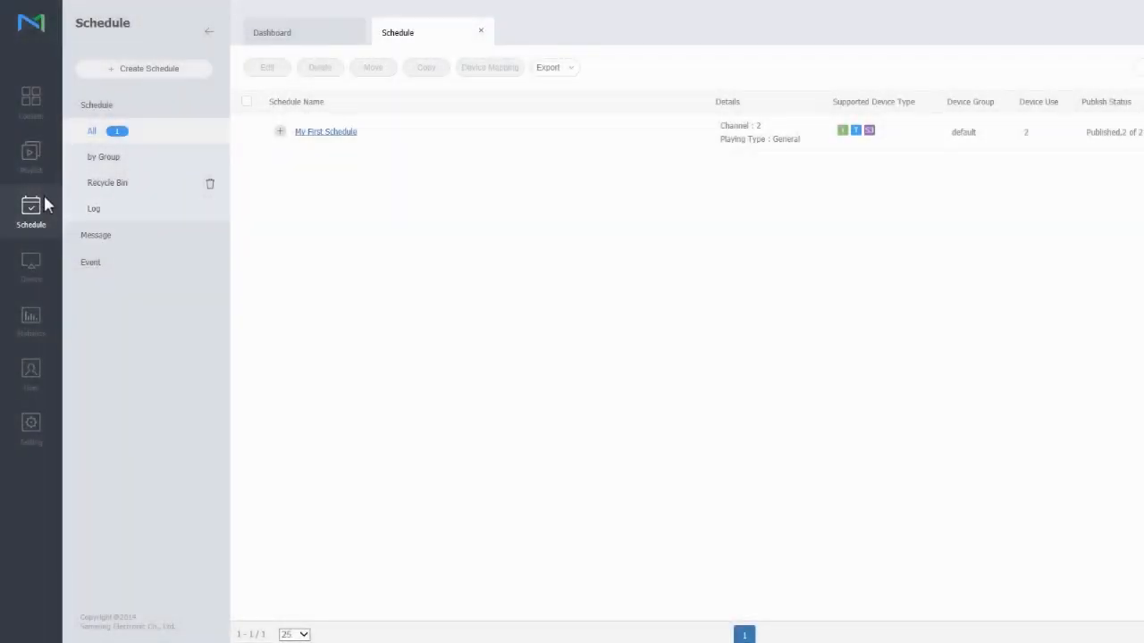
Step: Create a message schedule with IPLAYER, TPLAYER and S3PLAYER chosen as device types
{"action": "left_click", "coordinate": [198, 71]}
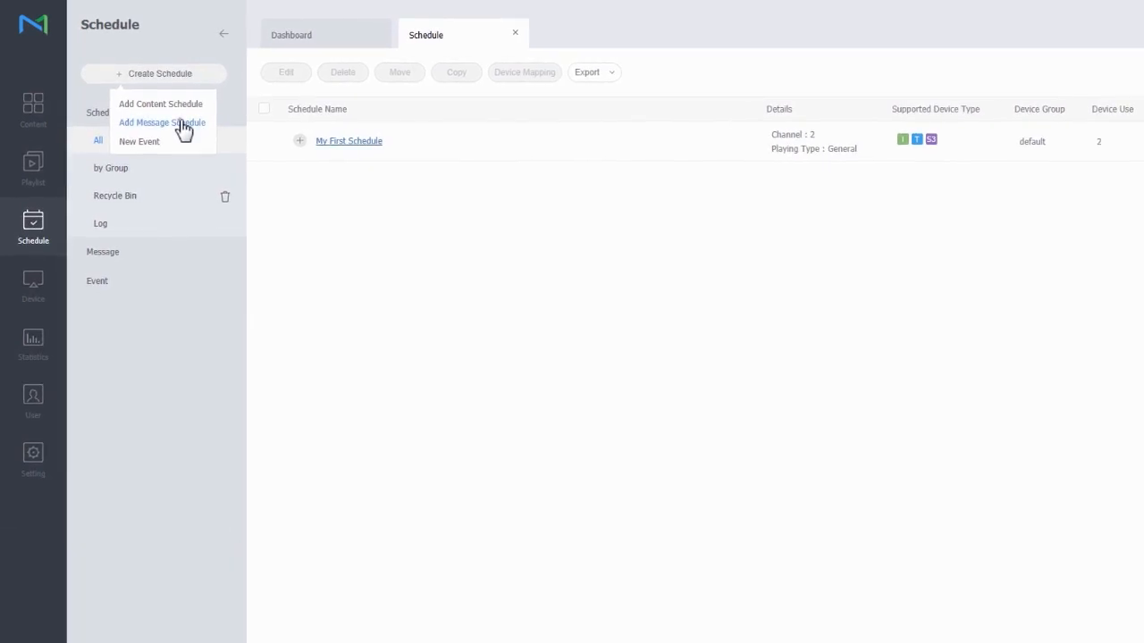
{"action": "left_click", "coordinate": [183, 127]}
{"action": "left_click", "coordinate": [447, 362]}
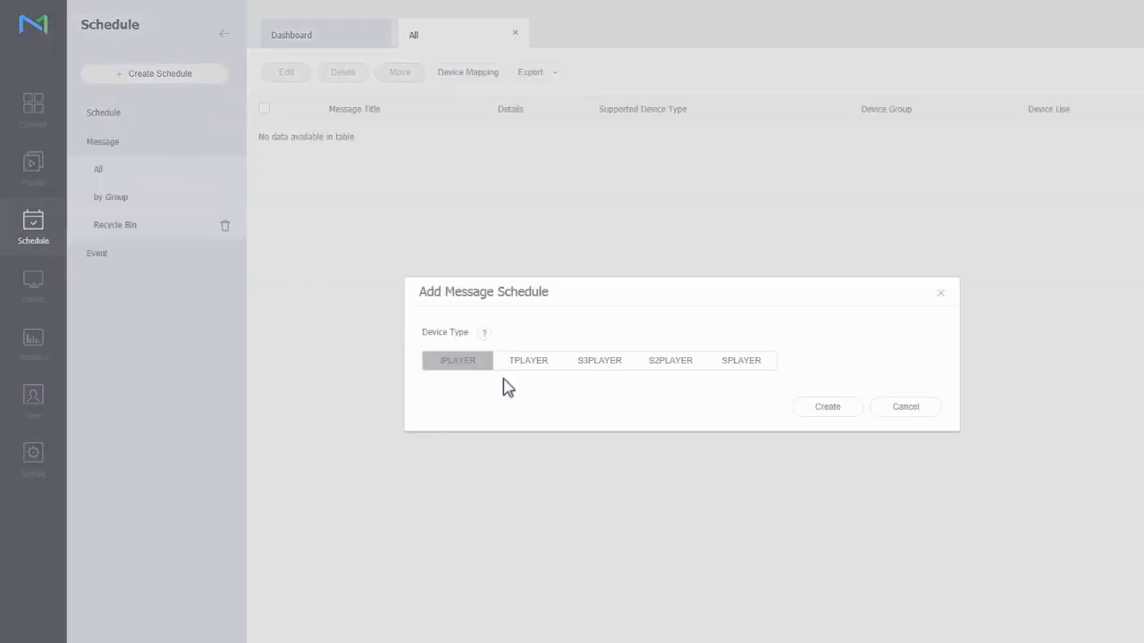
{"action": "left_click", "coordinate": [536, 361]}
{"action": "left_click", "coordinate": [618, 366]}
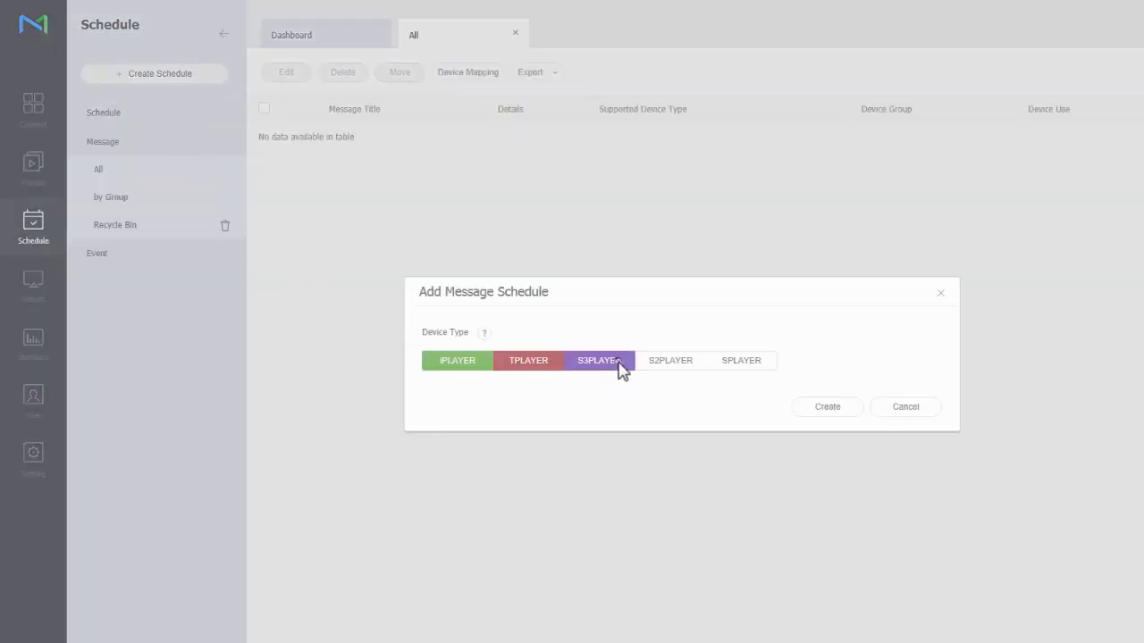
{"action": "left_click", "coordinate": [857, 411]}
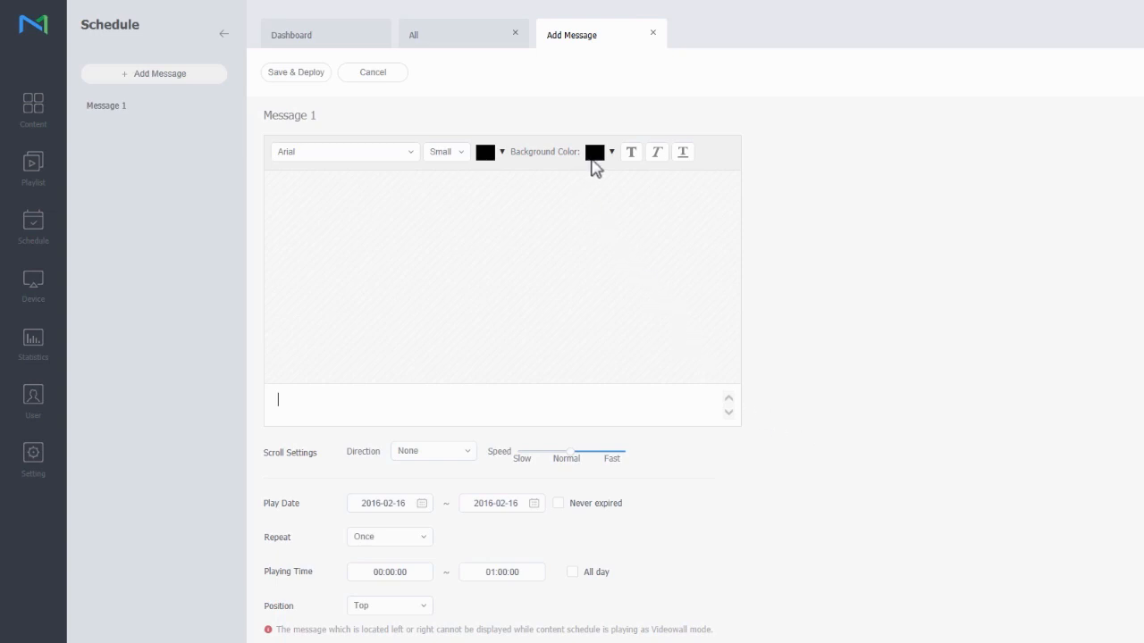
Step: Set the message background colour to muted green #6aa84f
{"action": "left_click", "coordinate": [596, 152]}
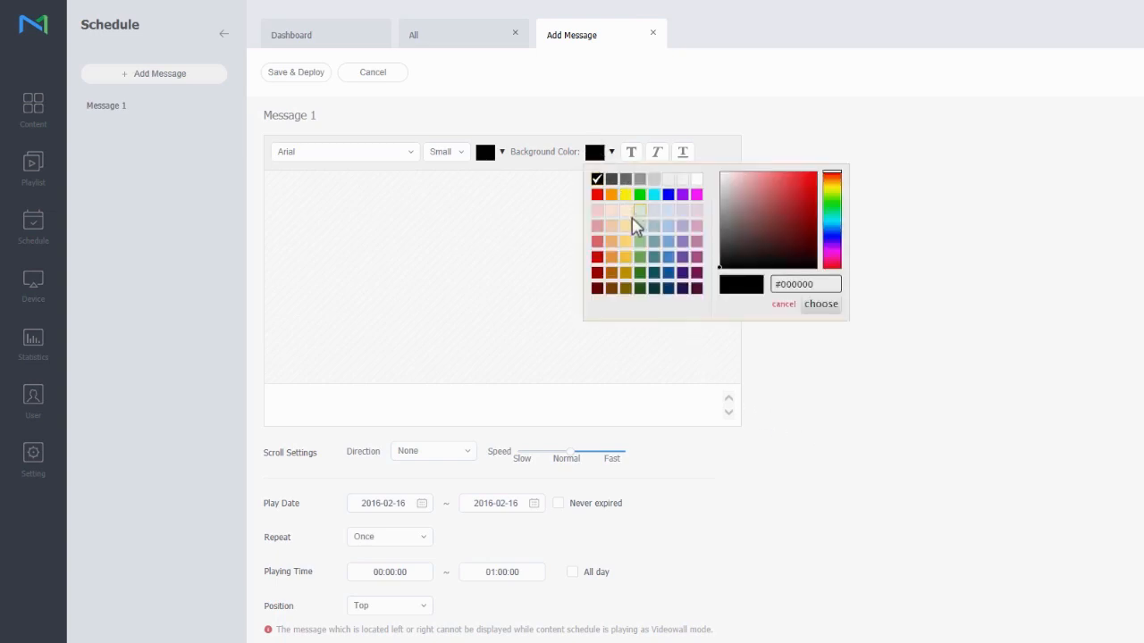
{"action": "left_click", "coordinate": [641, 196]}
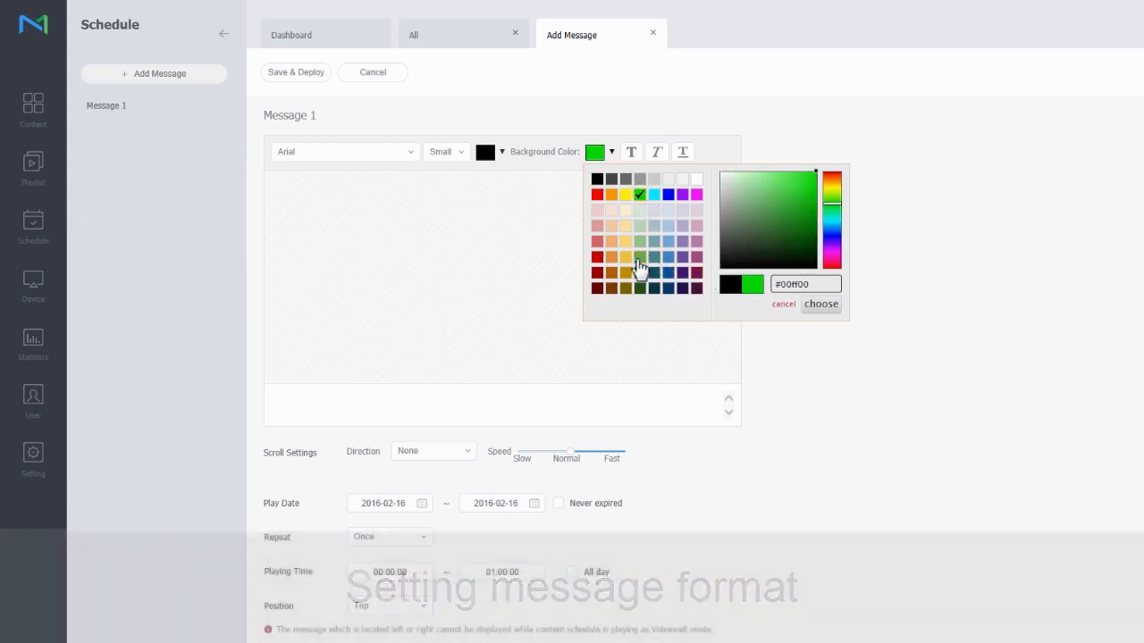
{"action": "left_click", "coordinate": [639, 257]}
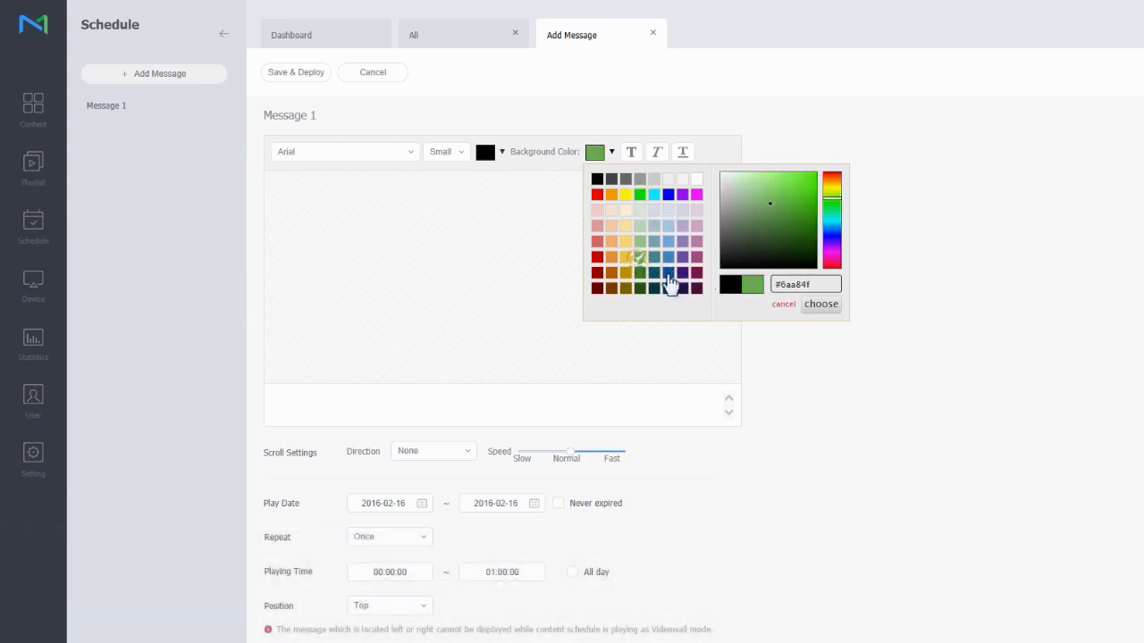
{"action": "left_click", "coordinate": [813, 307]}
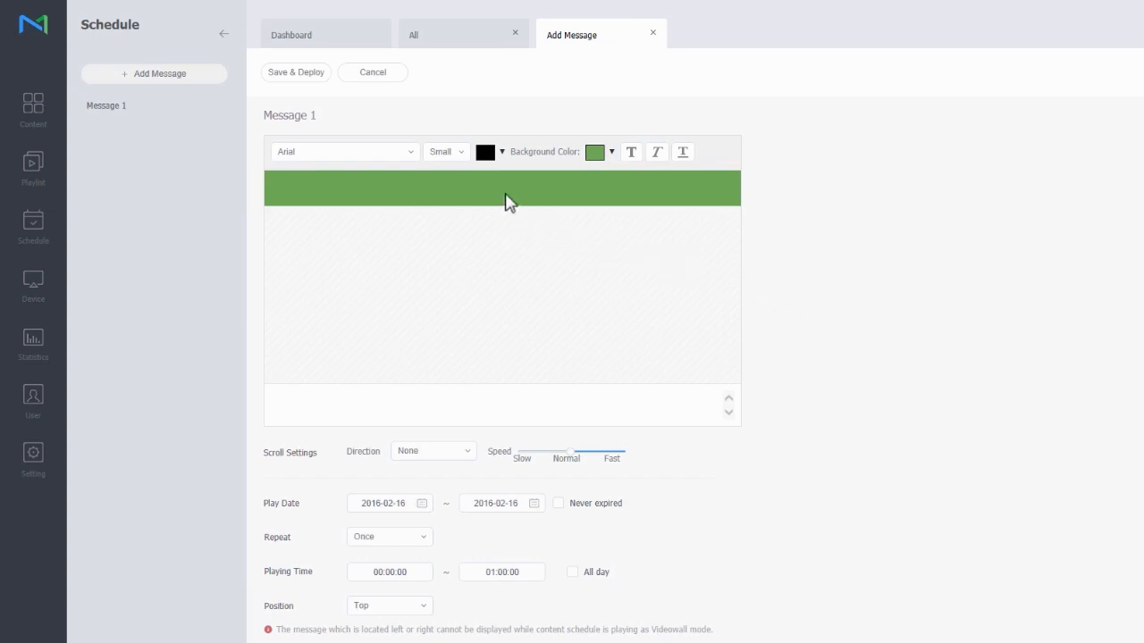
Step: Format the message text as bold, Middle-sized black Arial
{"action": "left_click", "coordinate": [349, 156]}
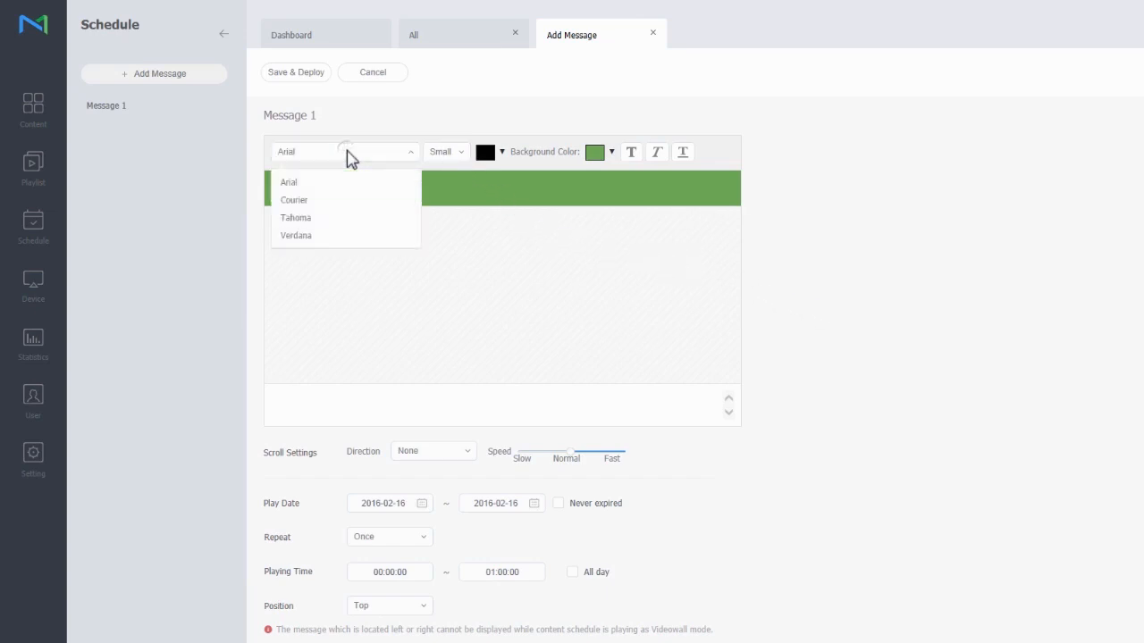
{"action": "left_click", "coordinate": [367, 178]}
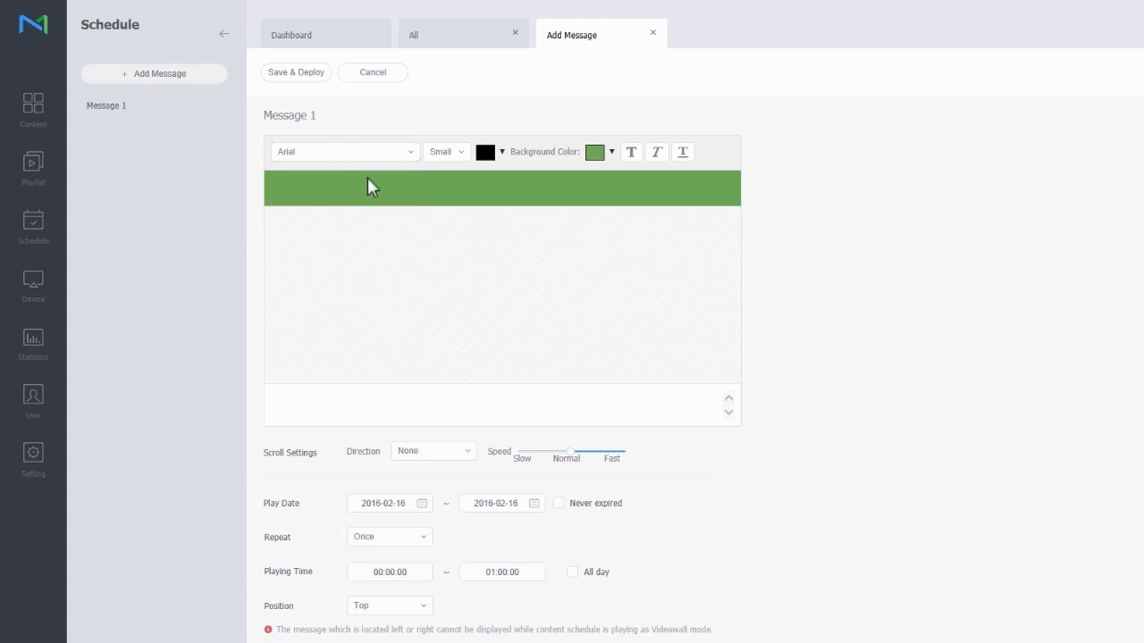
{"action": "left_click", "coordinate": [461, 153]}
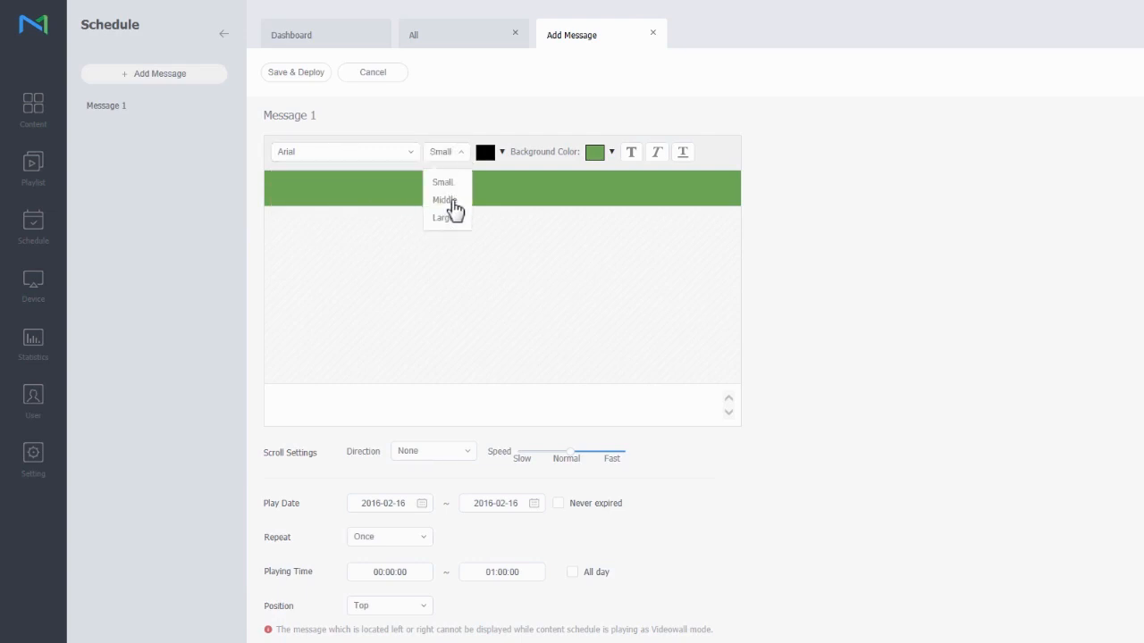
{"action": "left_click", "coordinate": [445, 200]}
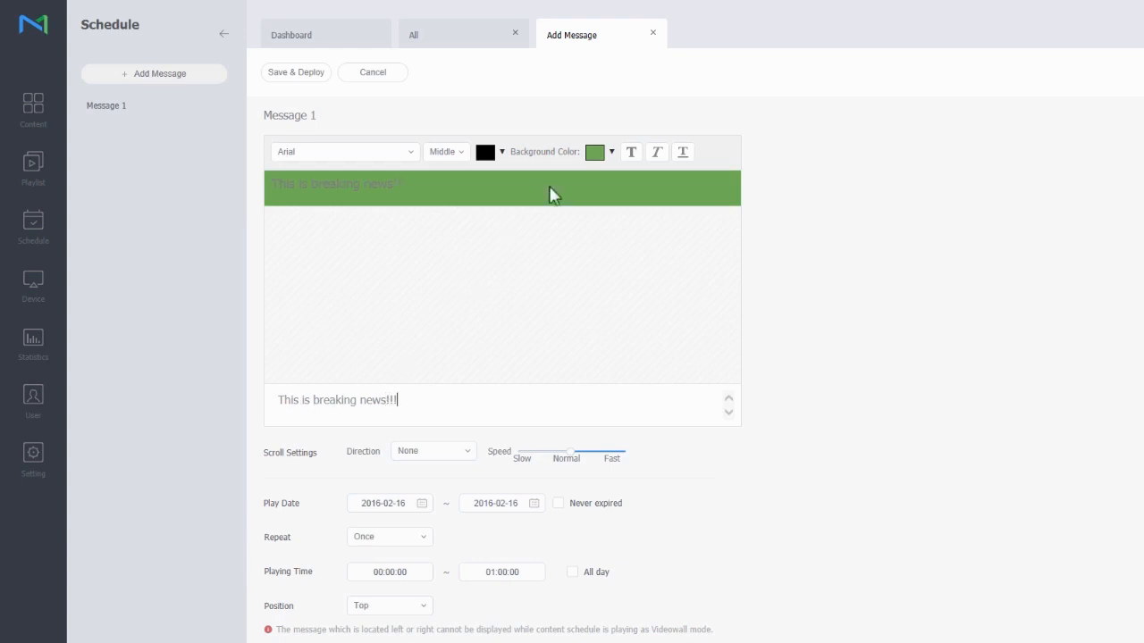
{"action": "left_click", "coordinate": [635, 153]}
{"action": "left_click", "coordinate": [500, 153]}
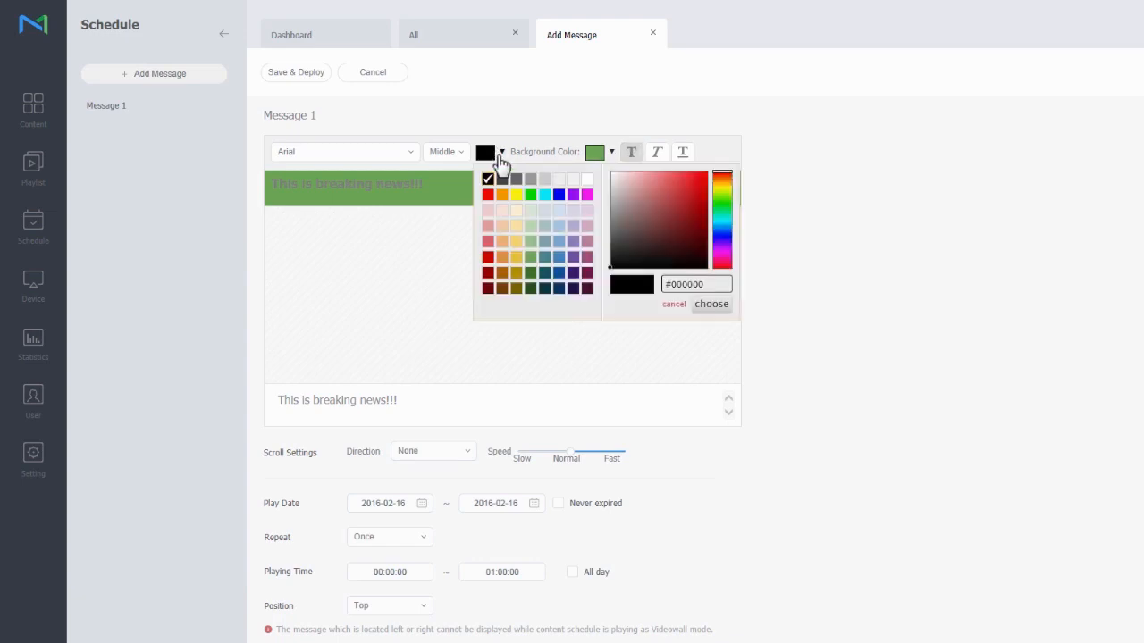
{"action": "left_click", "coordinate": [712, 305]}
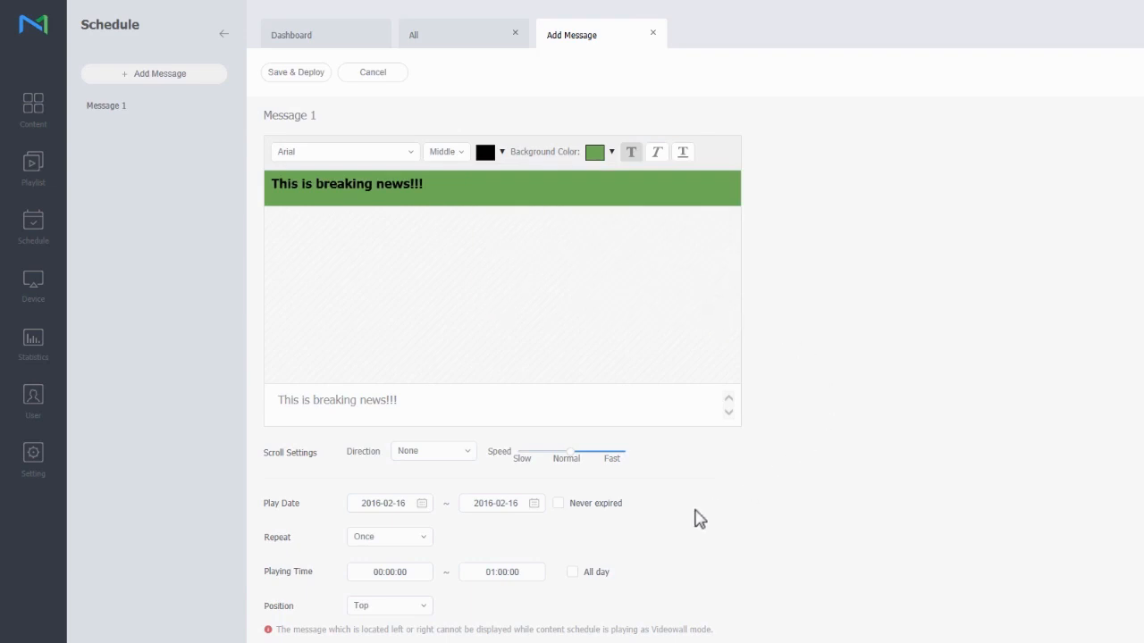
Step: Scroll Message 1 left at Fast speed, never expiring and playing all day
{"action": "left_click", "coordinate": [437, 452]}
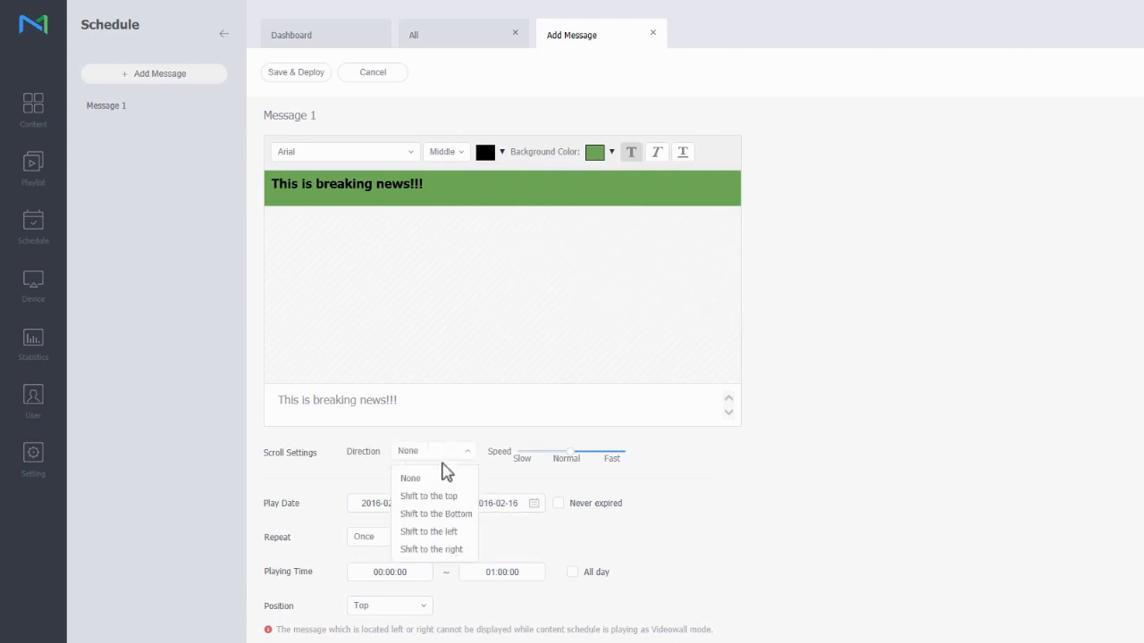
{"action": "left_click", "coordinate": [437, 535]}
{"action": "left_click", "coordinate": [613, 454]}
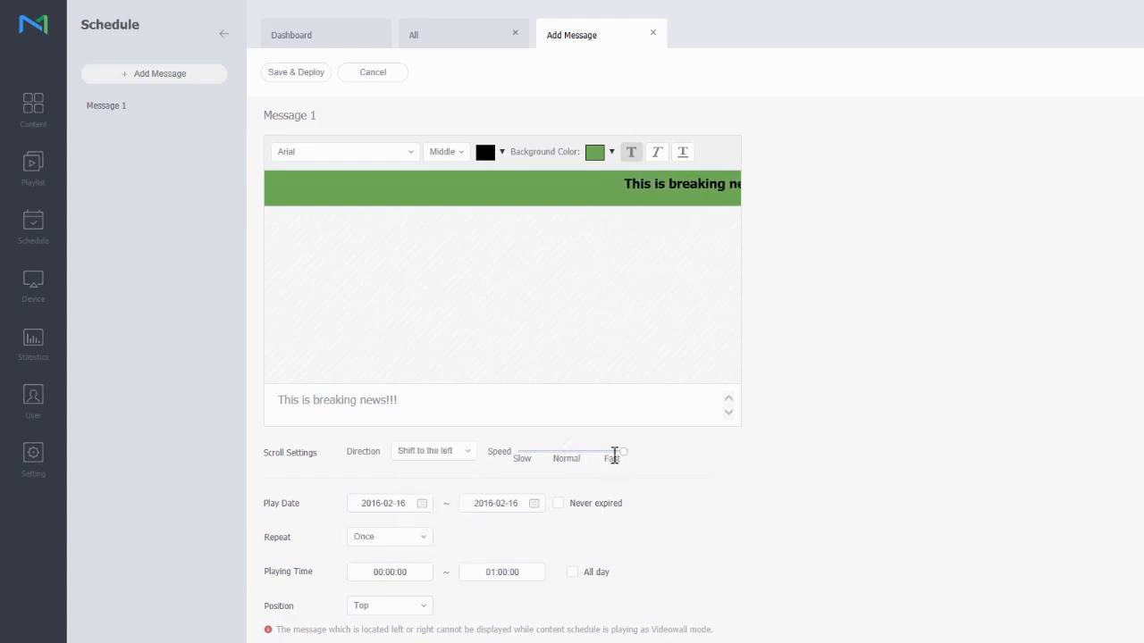
{"action": "left_click", "coordinate": [558, 505]}
{"action": "left_click", "coordinate": [558, 505]}
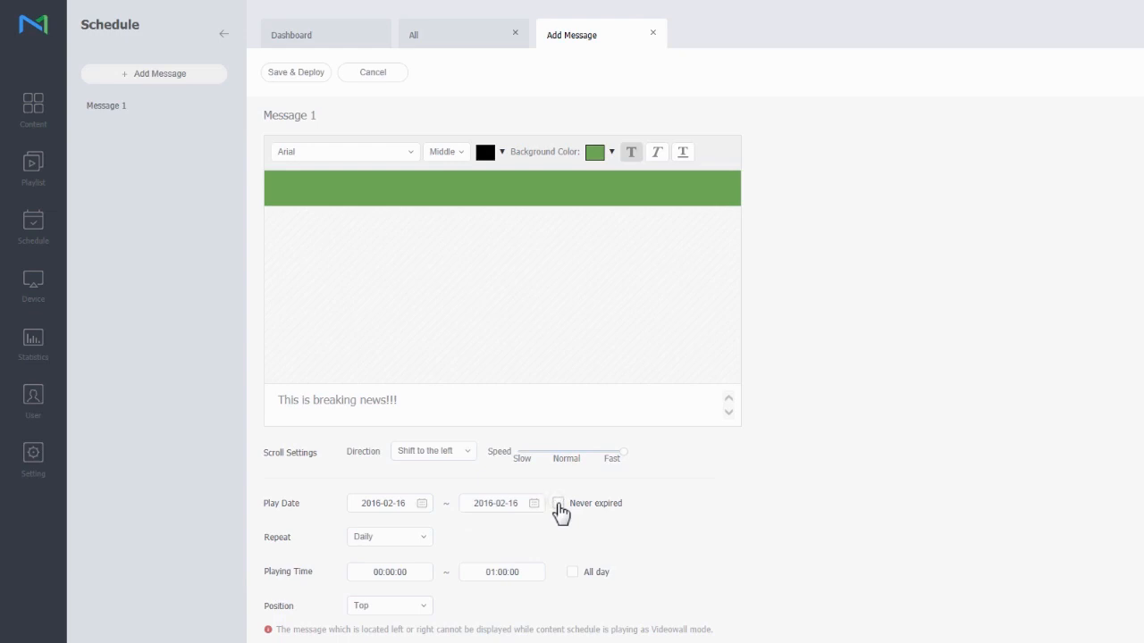
{"action": "left_click", "coordinate": [558, 504]}
{"action": "left_click", "coordinate": [578, 577]}
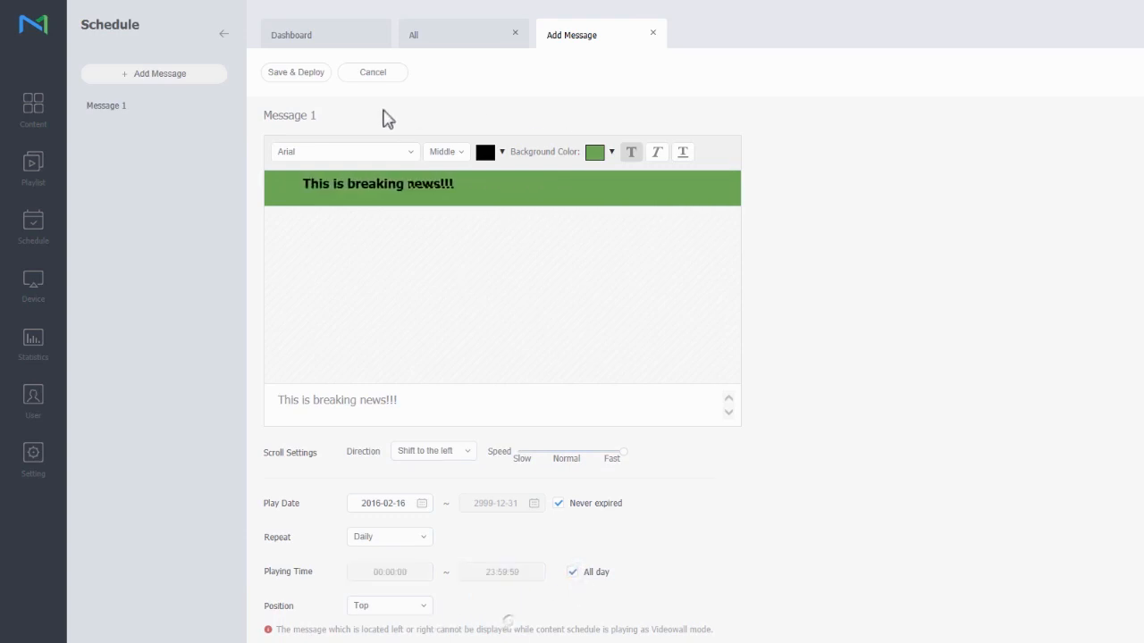
Step: Assign Message 1 to the default message group under DefaultOrg
{"action": "left_click", "coordinate": [280, 77]}
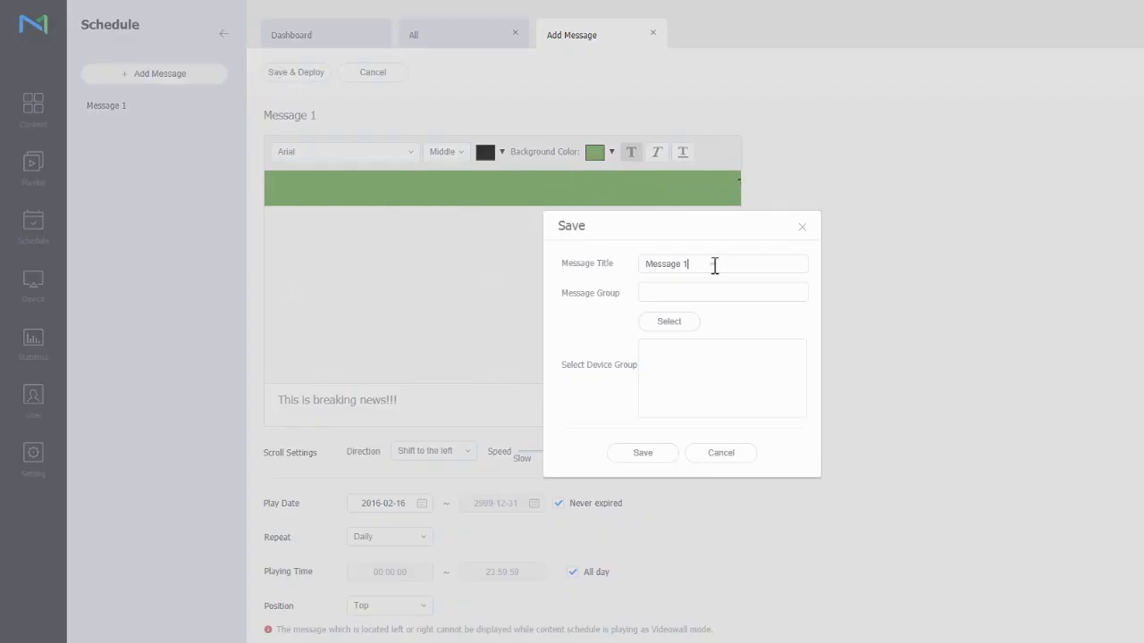
{"action": "left_click", "coordinate": [686, 294]}
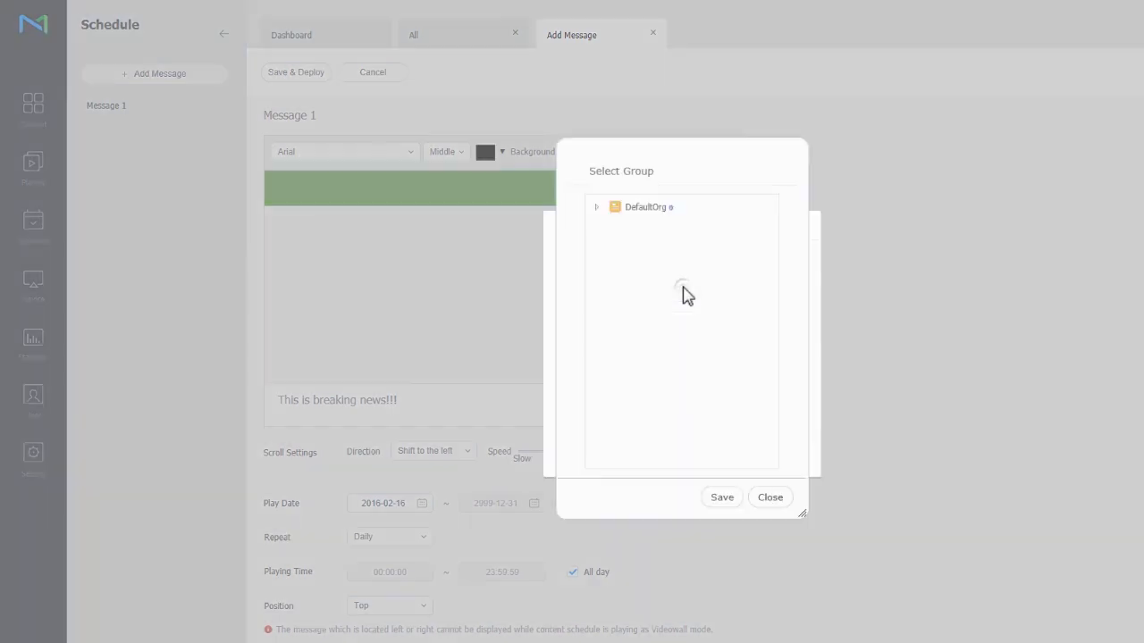
{"action": "left_click", "coordinate": [596, 207]}
{"action": "left_click", "coordinate": [608, 227]}
{"action": "left_click", "coordinate": [659, 228]}
{"action": "left_click", "coordinate": [723, 500]}
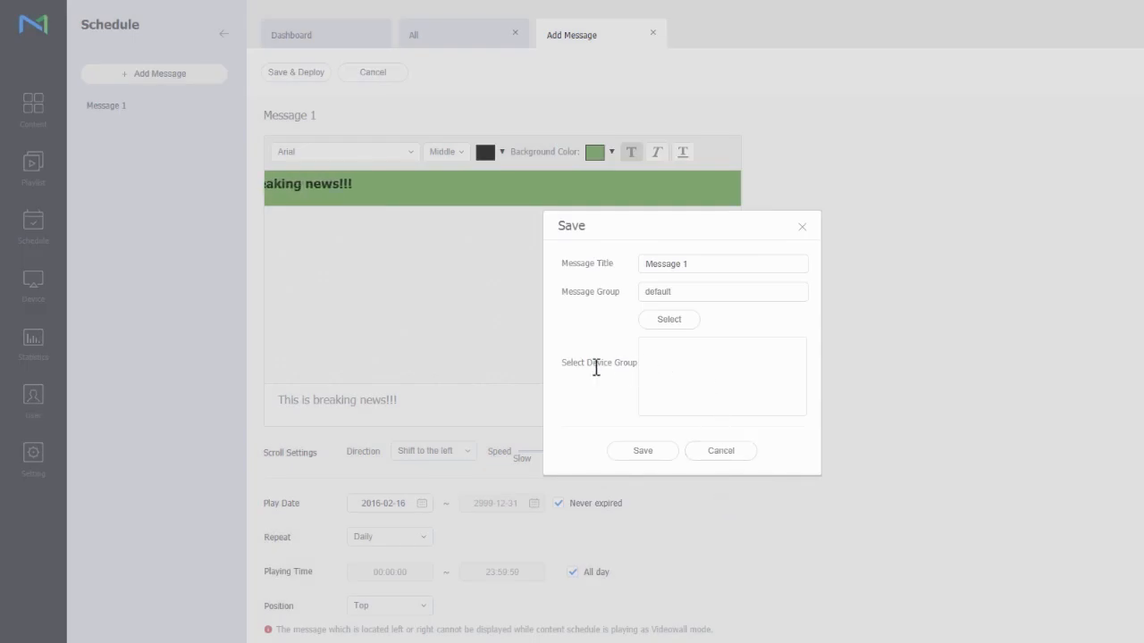
Step: Choose the default device group and save the message
{"action": "left_click_drag", "start_coordinate": [587, 362], "coordinate": [638, 375]}
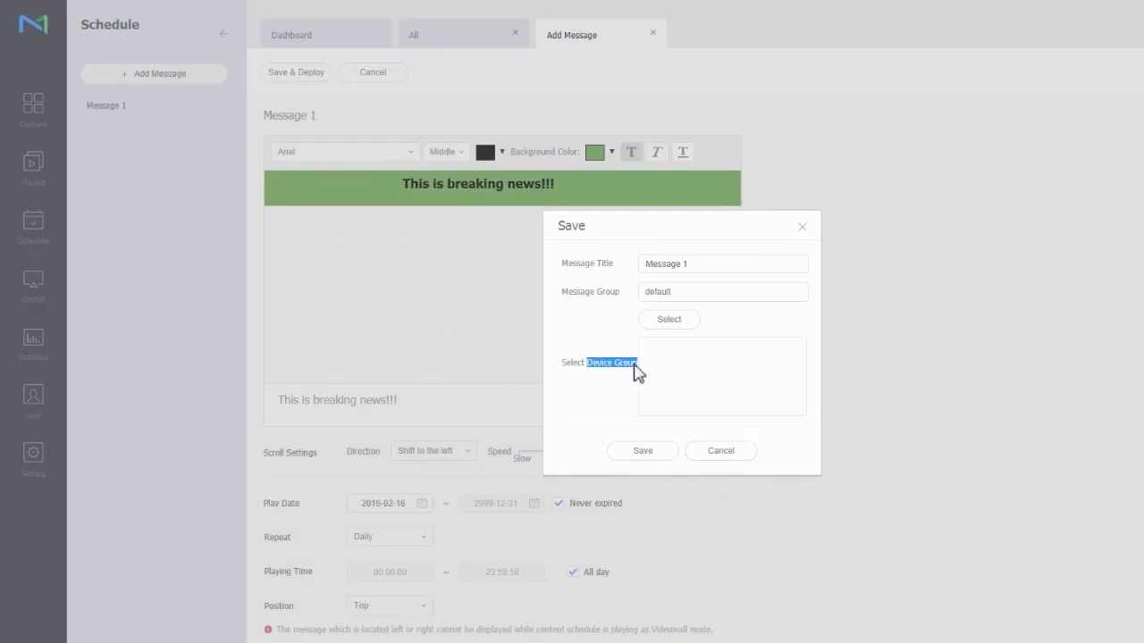
{"action": "left_click", "coordinate": [676, 324]}
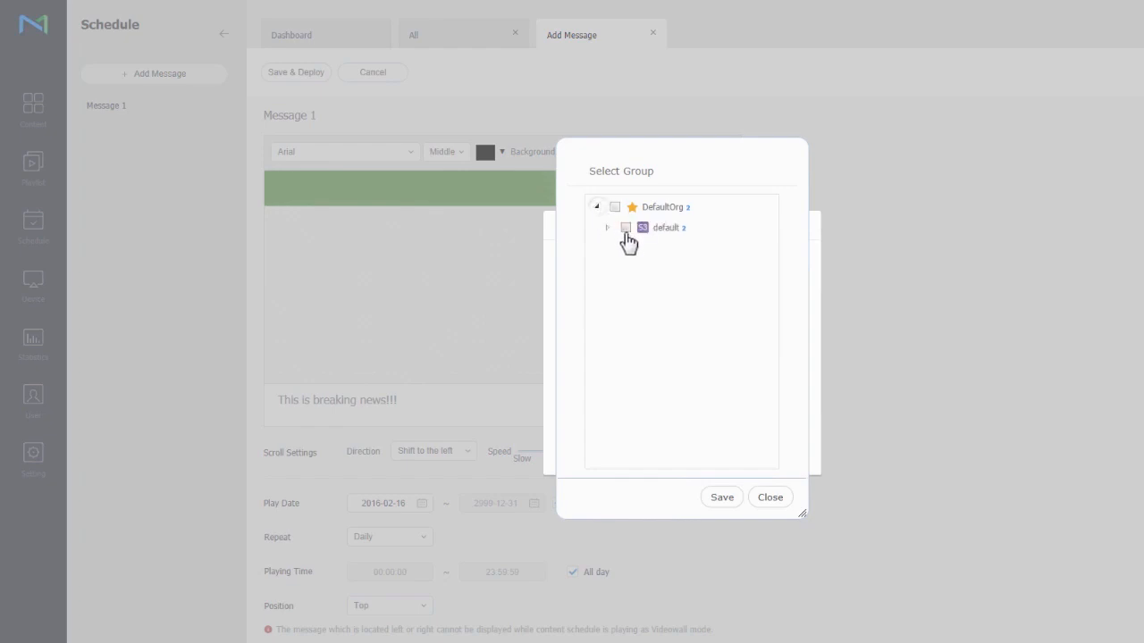
{"action": "left_click", "coordinate": [625, 228]}
{"action": "left_click", "coordinate": [726, 498]}
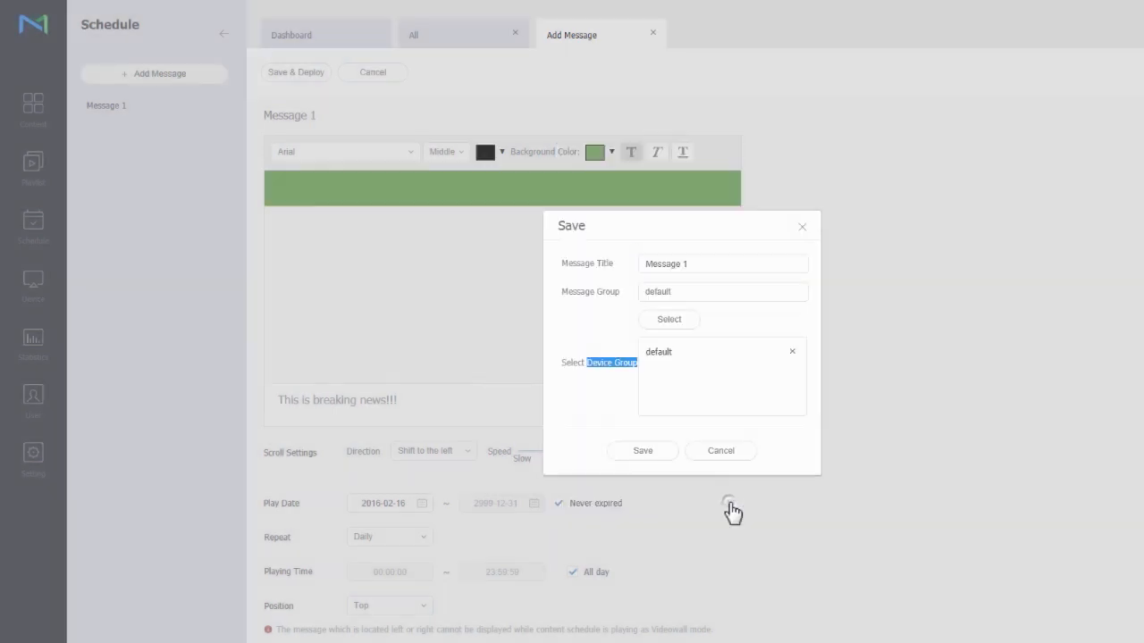
{"action": "left_click", "coordinate": [644, 450]}
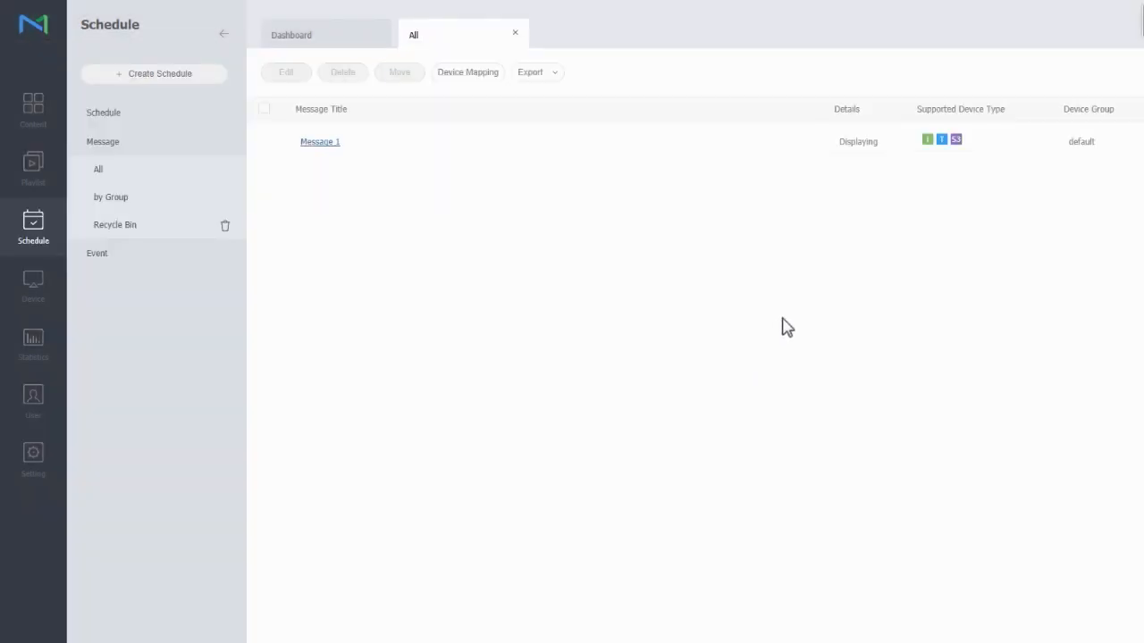
{"action": "left_click", "coordinate": [320, 142]}
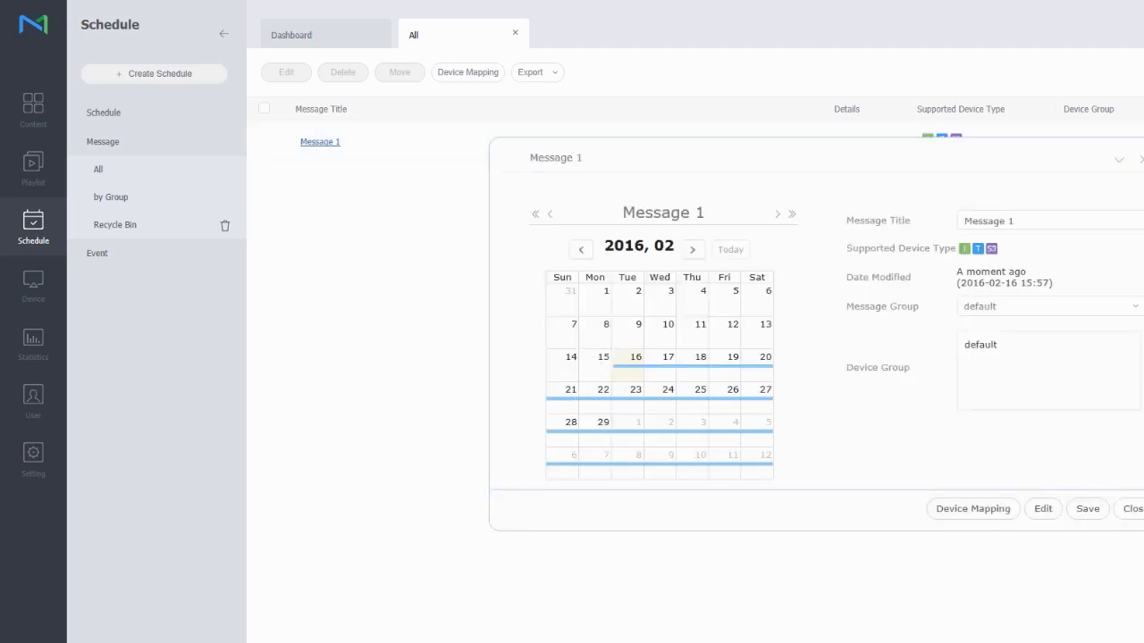
{"action": "left_click", "coordinate": [1004, 511]}
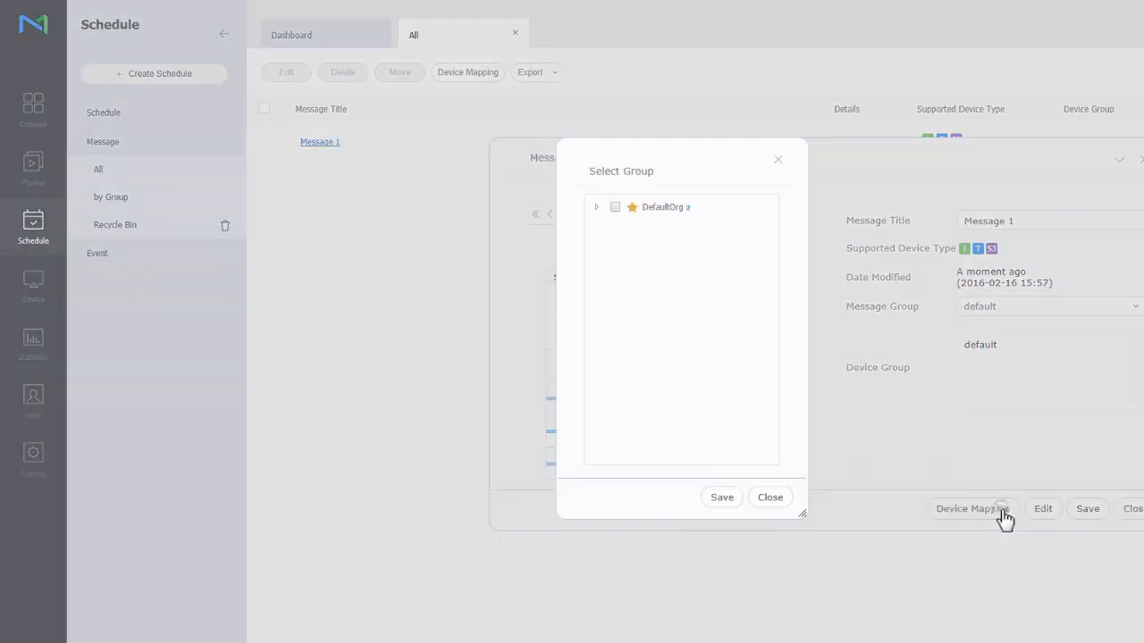
{"action": "left_click", "coordinate": [604, 208]}
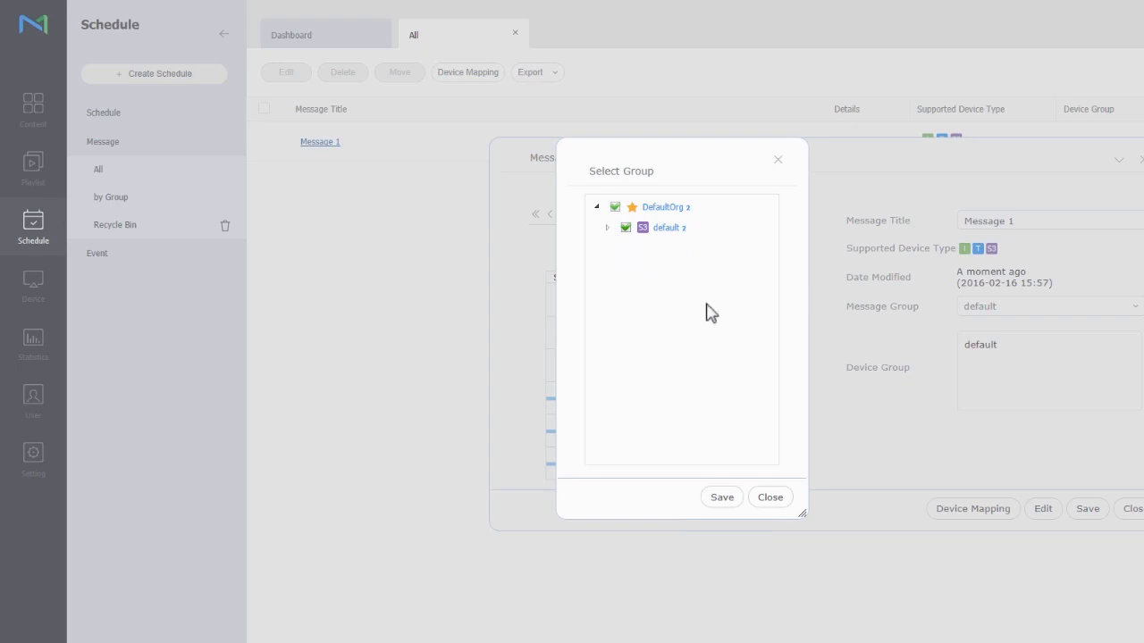
{"action": "left_click", "coordinate": [786, 499]}
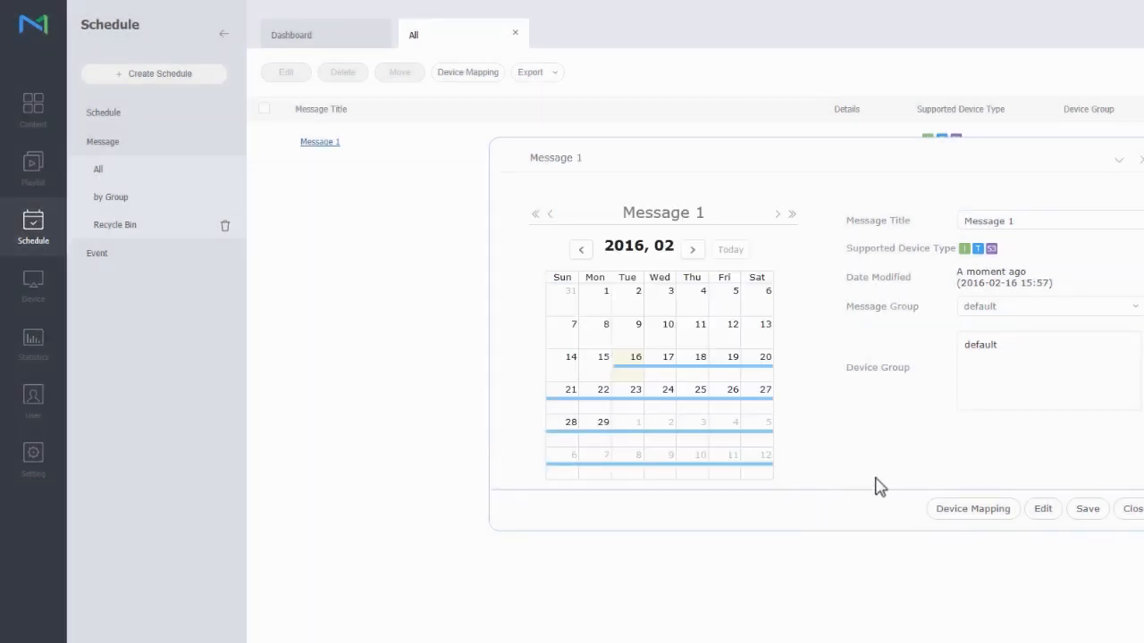
{"action": "left_click", "coordinate": [1136, 511]}
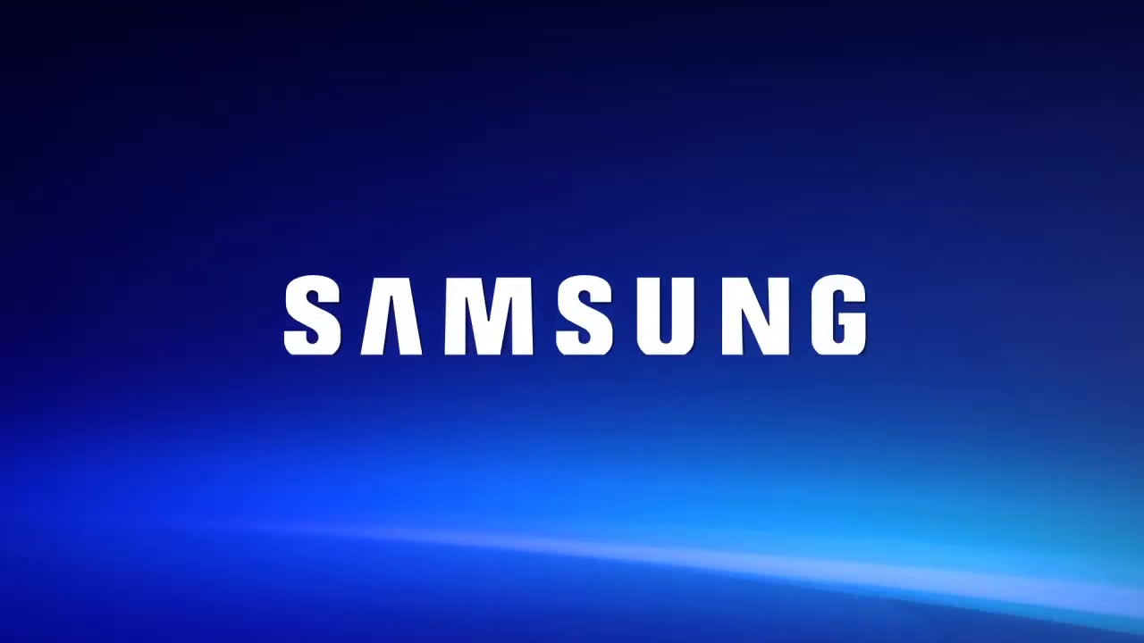